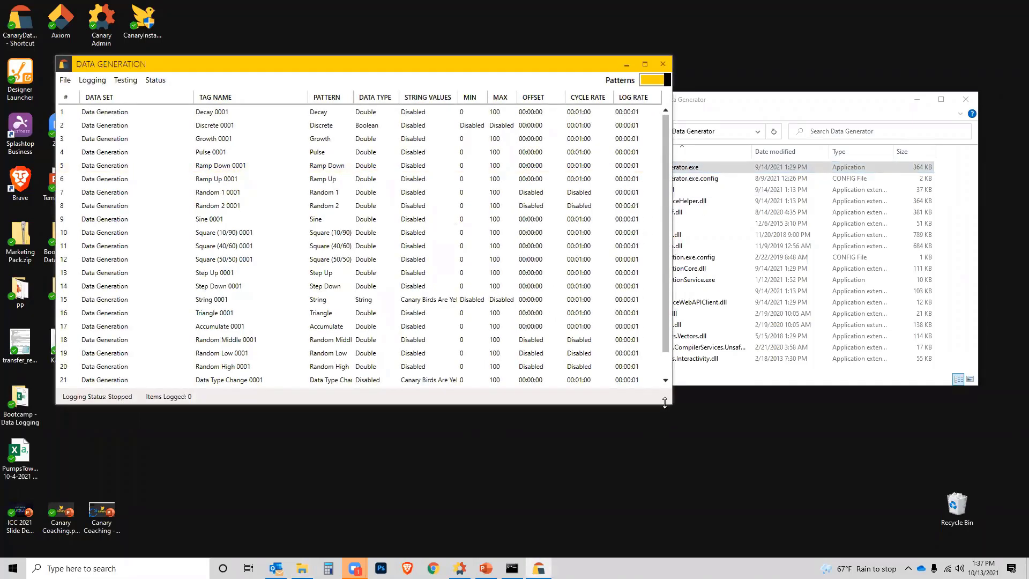
# Step: Maximize the Data Generation window with resized Data Set, Tag Name and Pattern columns, and select the Decay 0001 tag for editing
pyautogui.moveTo(665, 403); pyautogui.dragTo(665, 547)
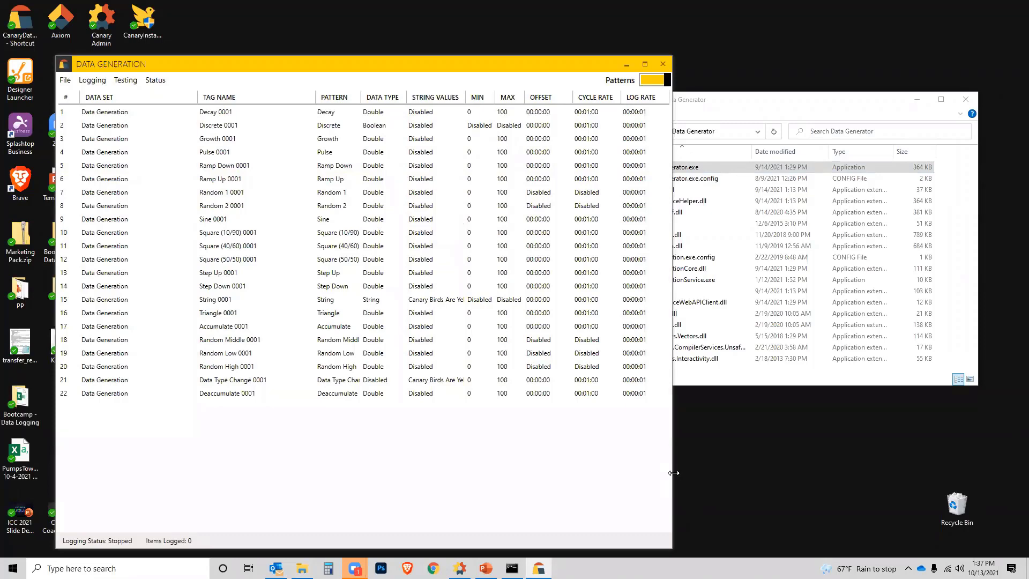
pyautogui.moveTo(674, 473); pyautogui.dragTo(855, 456)
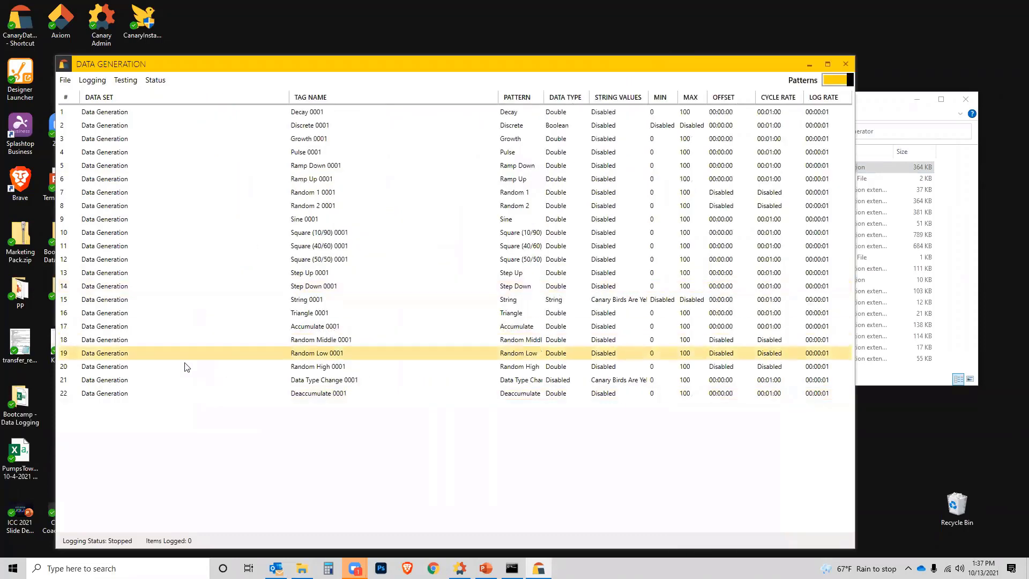
pyautogui.click(829, 64)
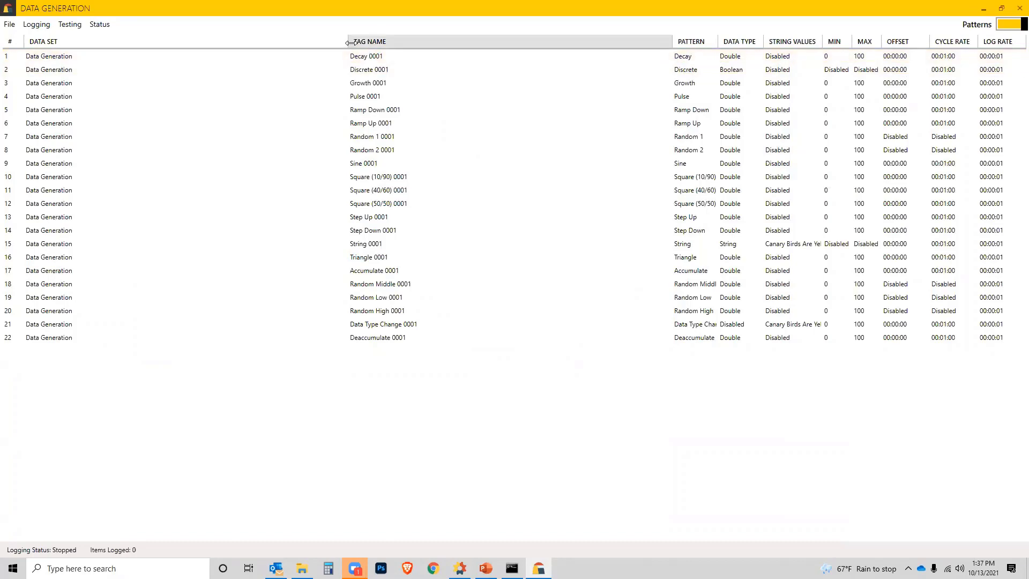
pyautogui.moveTo(325, 41); pyautogui.dragTo(186, 41)
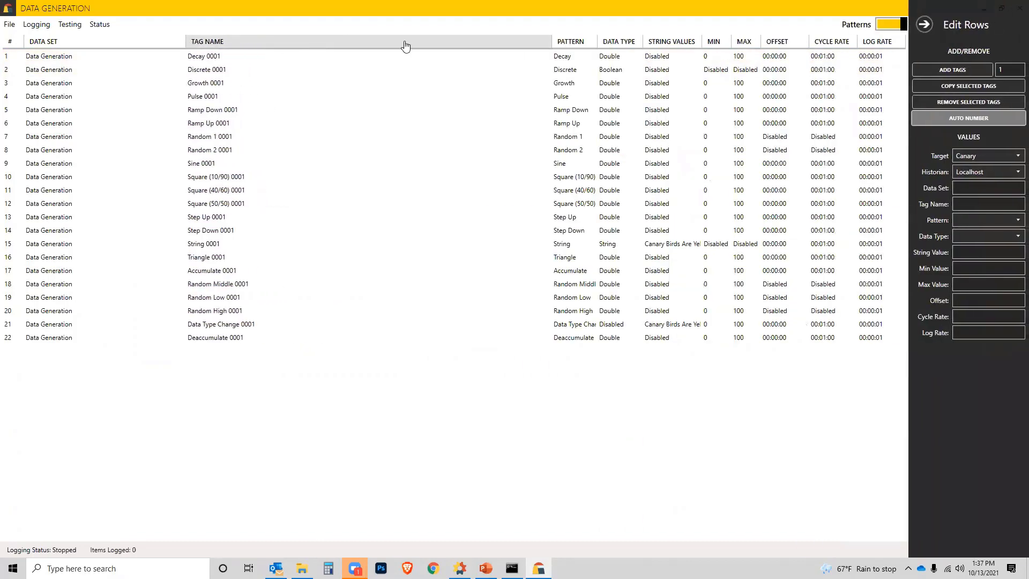
pyautogui.moveTo(552, 42); pyautogui.dragTo(360, 42)
pyautogui.moveTo(598, 42); pyautogui.dragTo(507, 42)
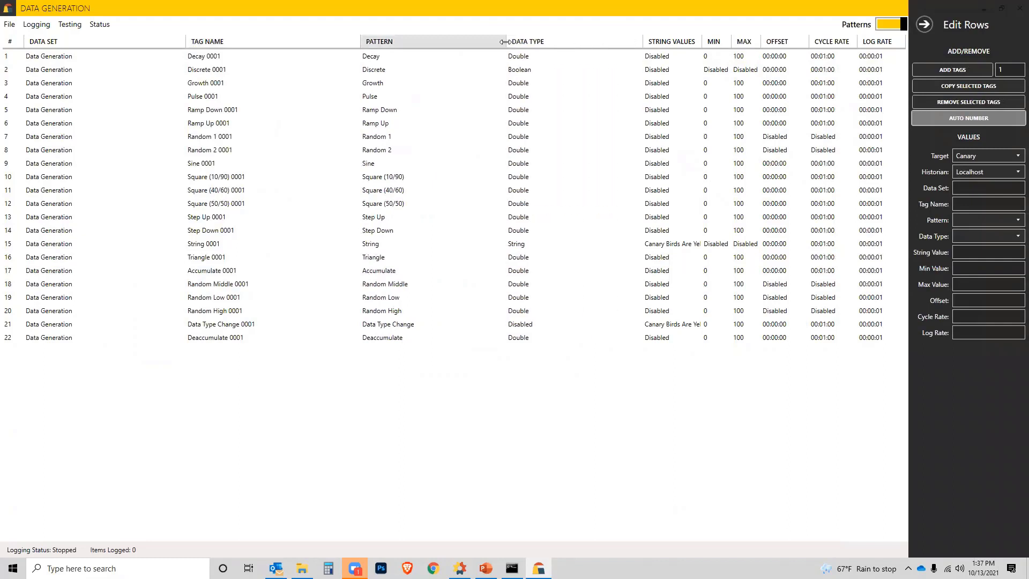
pyautogui.click(44, 63)
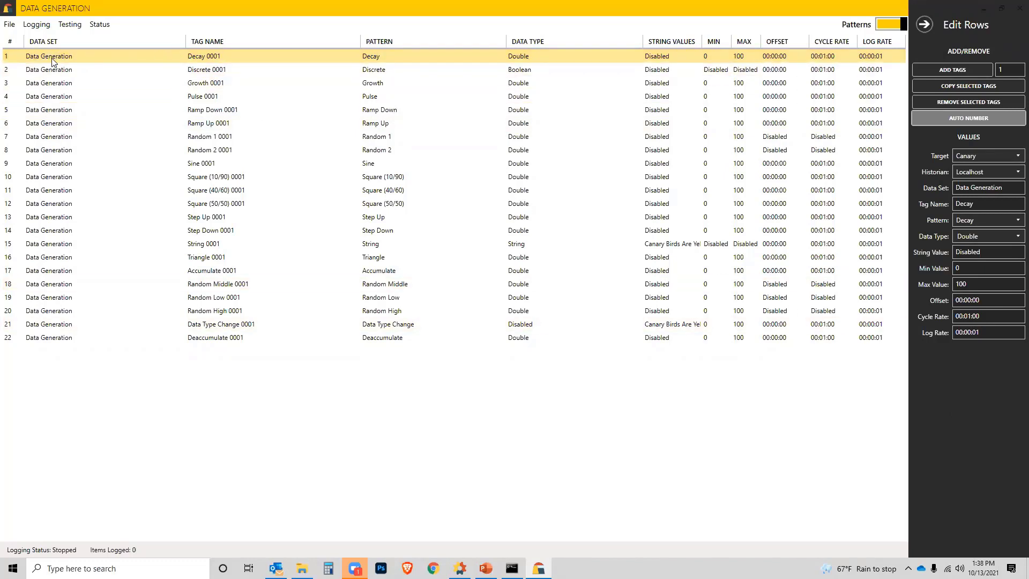
# Step: Try CanaryHistorian as an alternative historian name for the Decay tag and restore the historian to Localhost
pyautogui.click(990, 174)
pyautogui.click(990, 174)
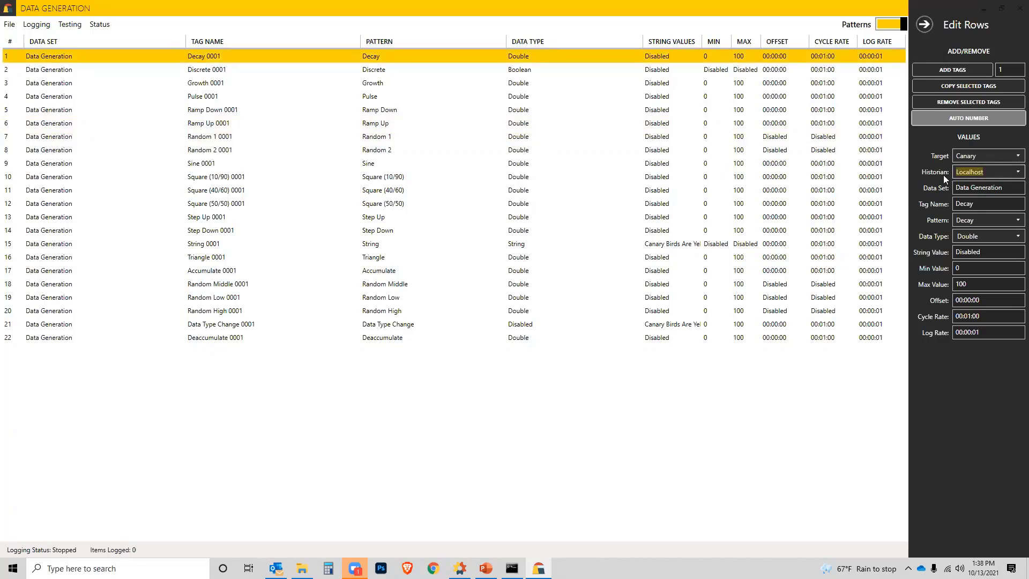
pyautogui.click(989, 171)
pyautogui.write(',')
pyautogui.write('CanaryHistorian')
pyautogui.hotkey('shift', 'Home')
pyautogui.write('Localhost')
pyautogui.click(1014, 189)
pyautogui.click(991, 203)
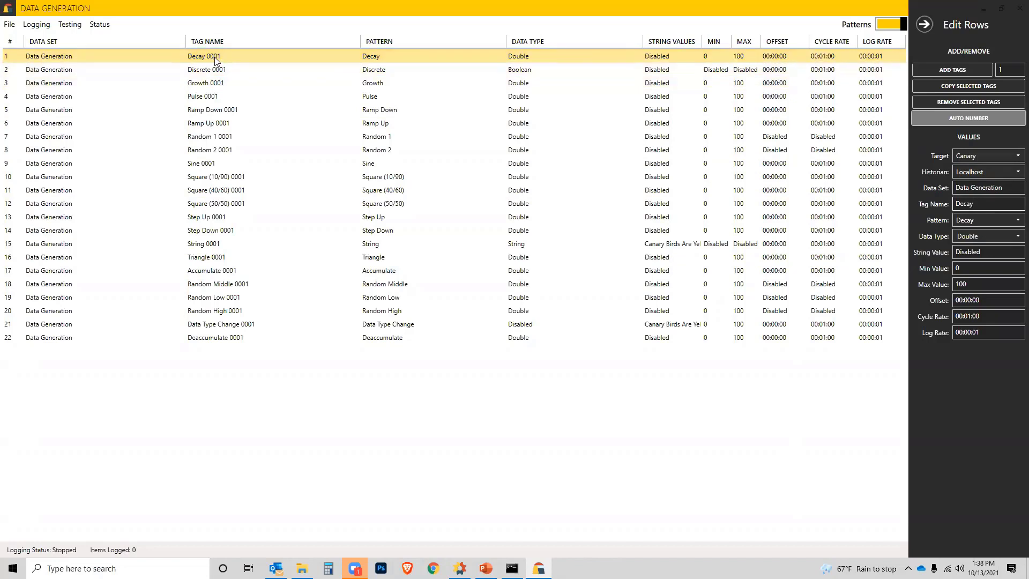
# Step: Turn automatic tag numbering off and on again, and reselect Decay from the pattern choices
pyautogui.click(970, 120)
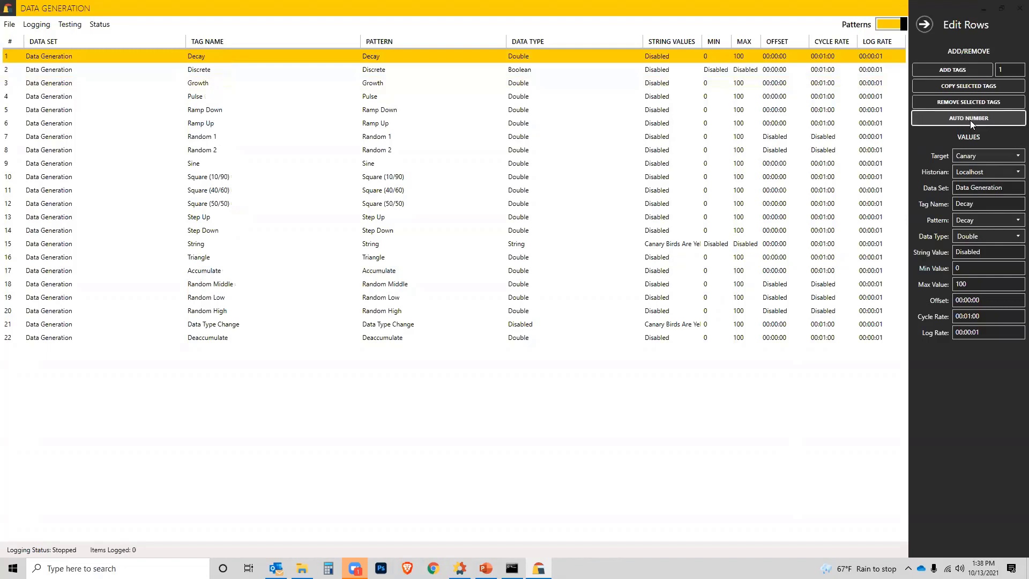
pyautogui.click(971, 121)
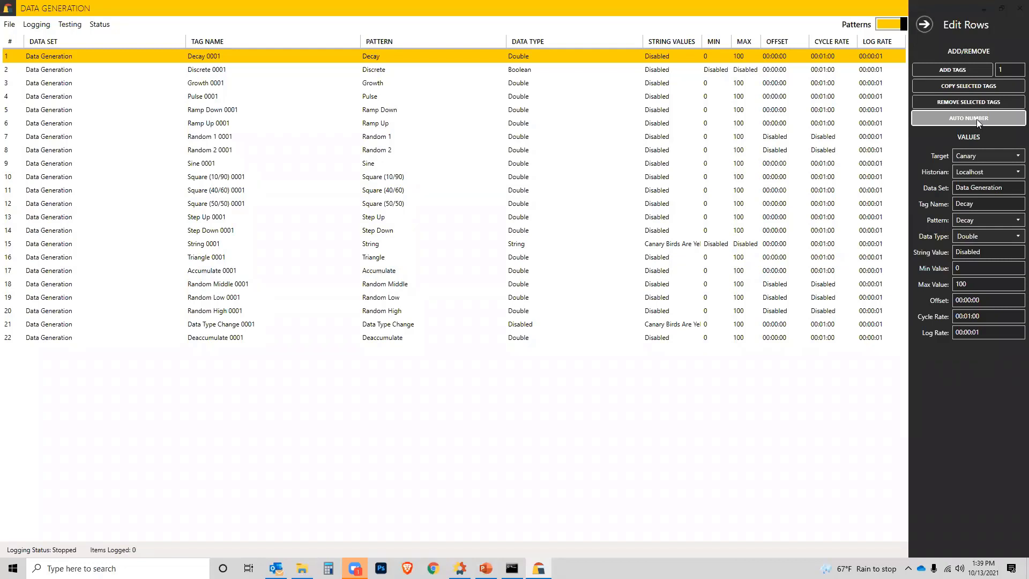
pyautogui.click(1014, 223)
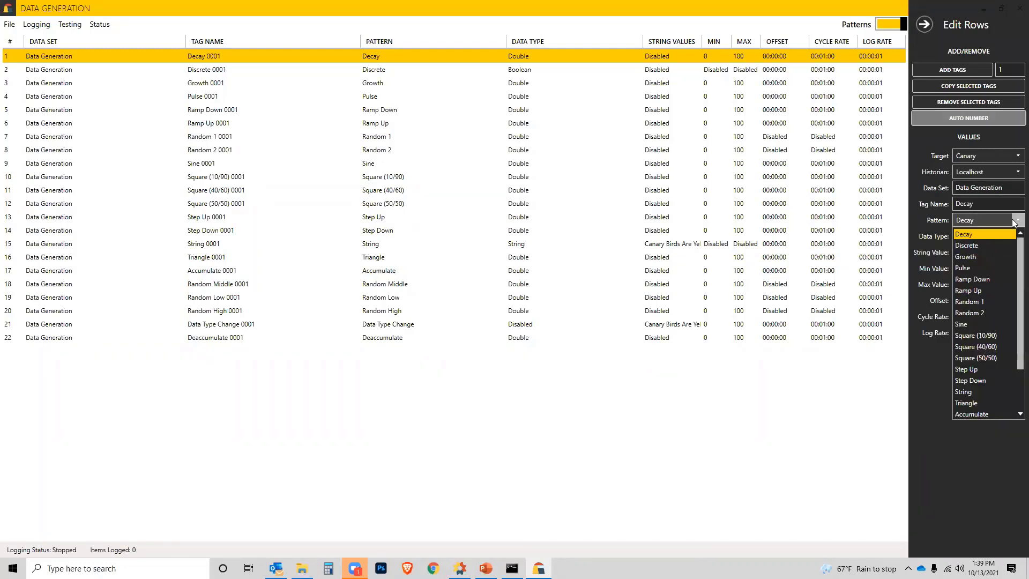
pyautogui.click(975, 234)
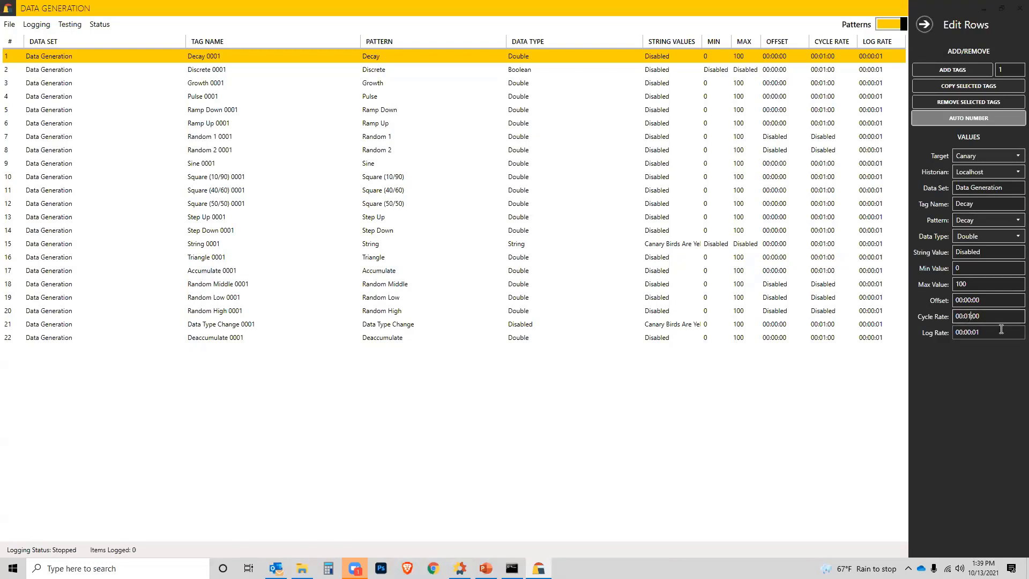
# Step: Set the Decay tag's cycle rate to 00:10:00
pyautogui.press('BackSpace')
pyautogui.press('BackSpace')
pyautogui.press('BackSpace')
pyautogui.write('10:')
# Step: Check the Discrete tag's data type choices, and try a 5-second offset before restoring the offset to 00:00:00
pyautogui.click(257, 67)
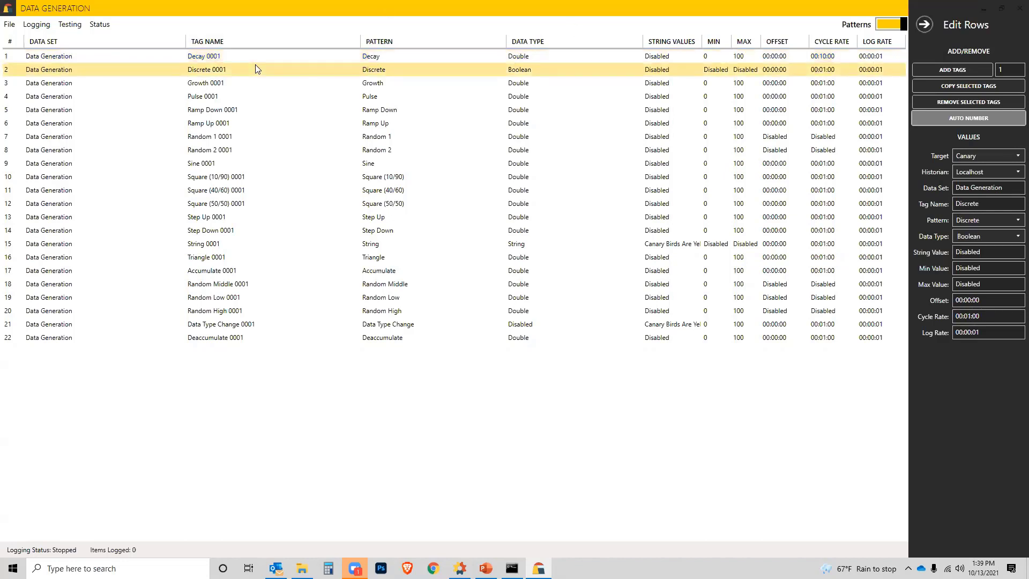
pyautogui.click(1014, 237)
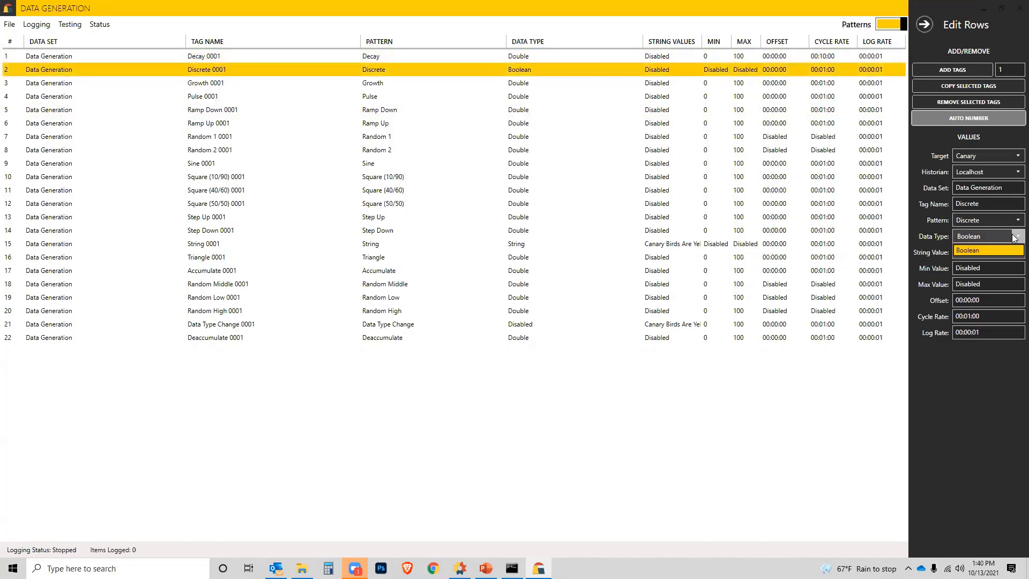
pyautogui.click(1000, 251)
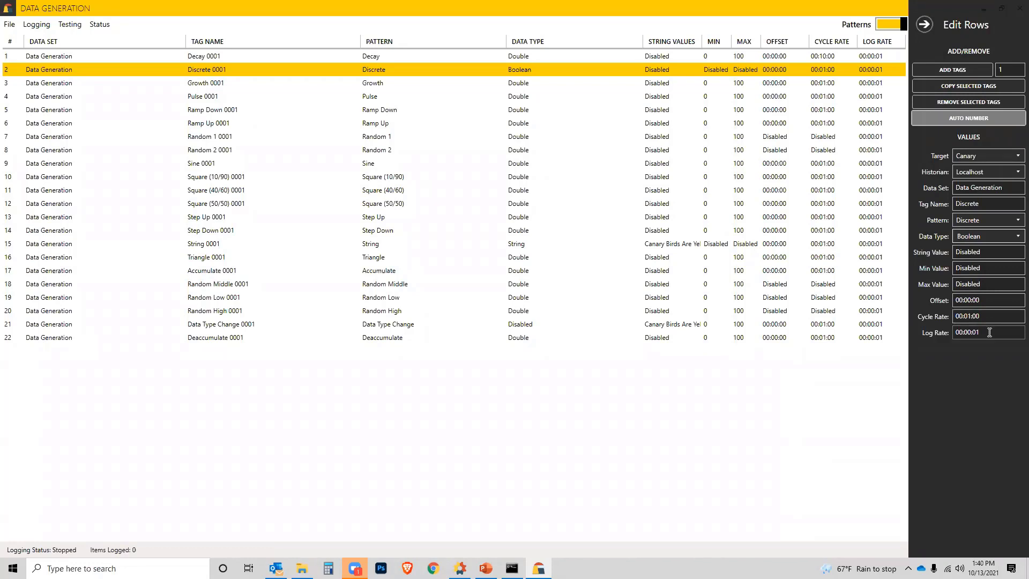
pyautogui.click(988, 301)
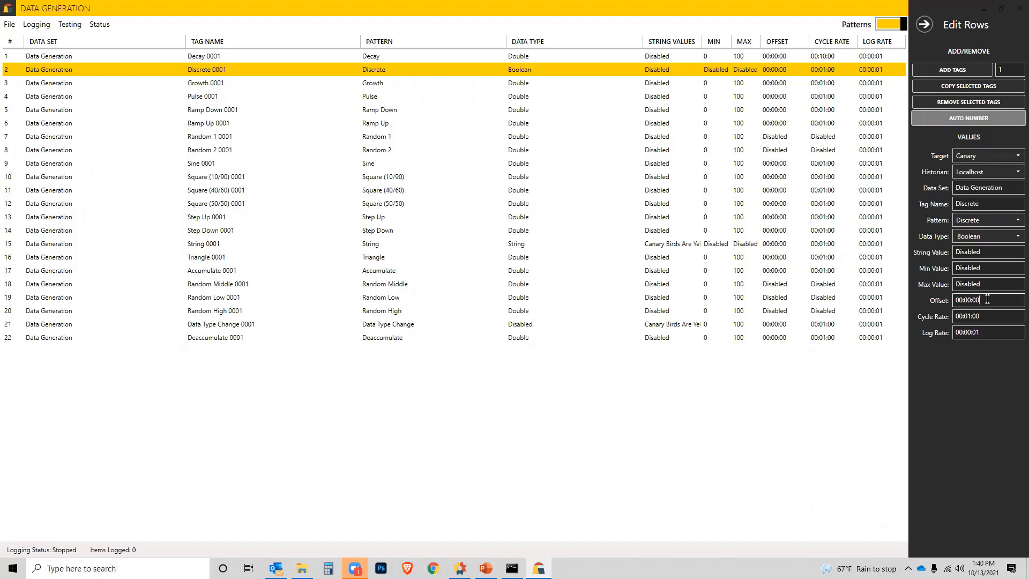
pyautogui.press('BackSpace')
pyautogui.write('5')
pyautogui.press('BackSpace')
pyautogui.write('0')
# Step: Look through the settings of the Growth, Pulse and Random tags
pyautogui.click(211, 85)
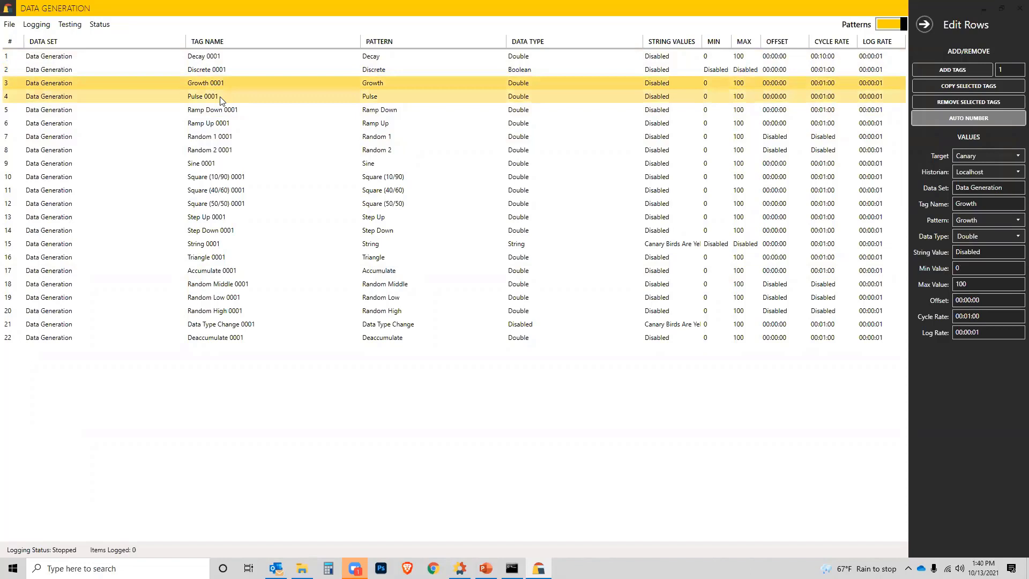
pyautogui.click(222, 100)
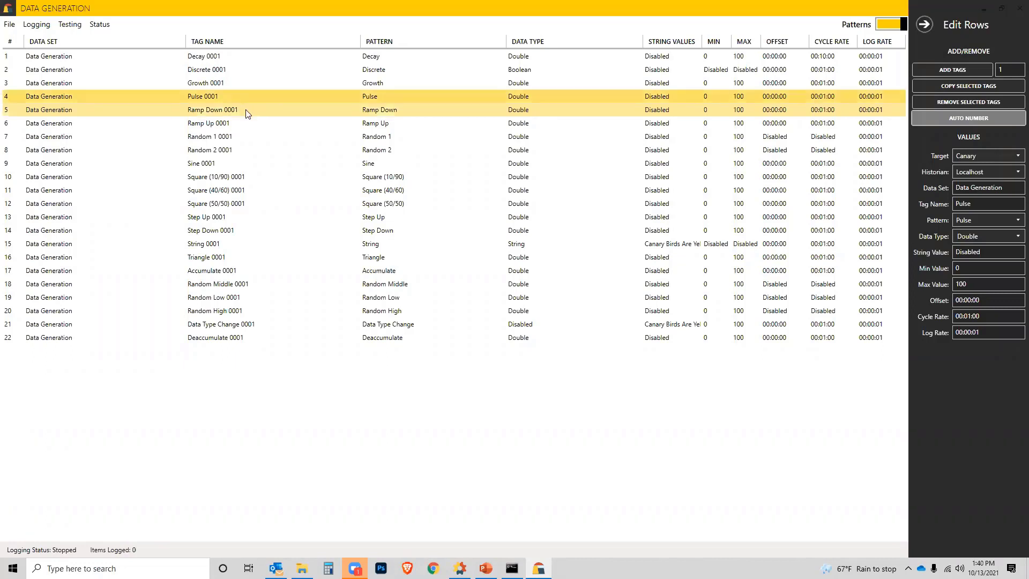
pyautogui.click(247, 139)
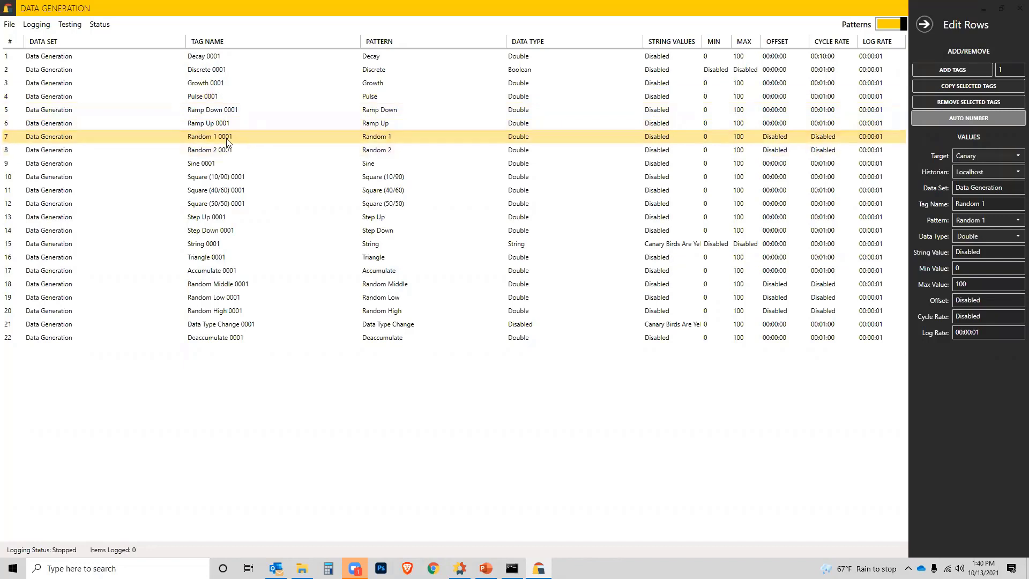
pyautogui.keyDown('shift'); pyautogui.click(230, 152); pyautogui.keyUp('shift')
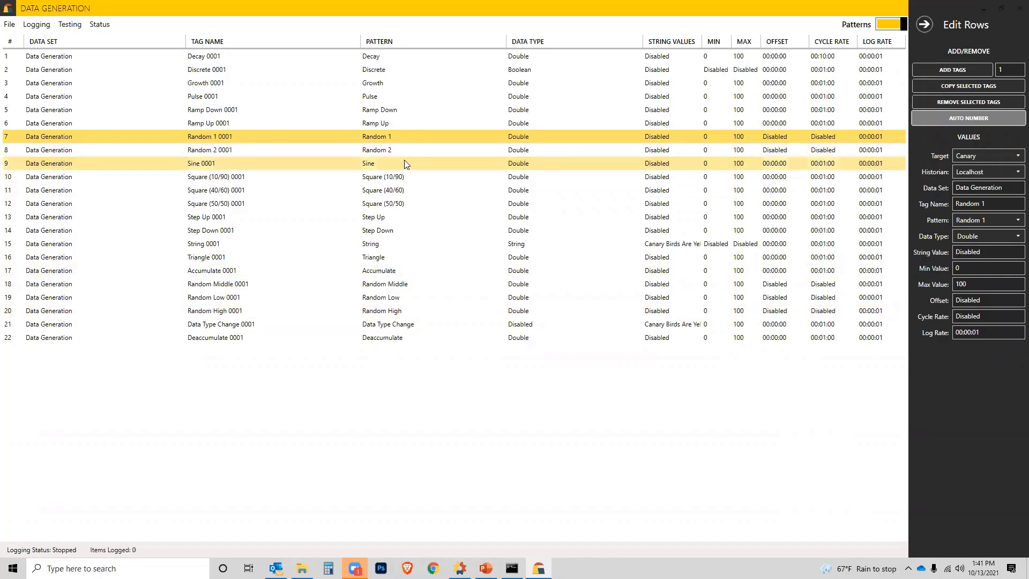
# Step: Give the Square (10/90) tag a minimum of -1, a maximum of 0 and the Integer data type
pyautogui.click(227, 180)
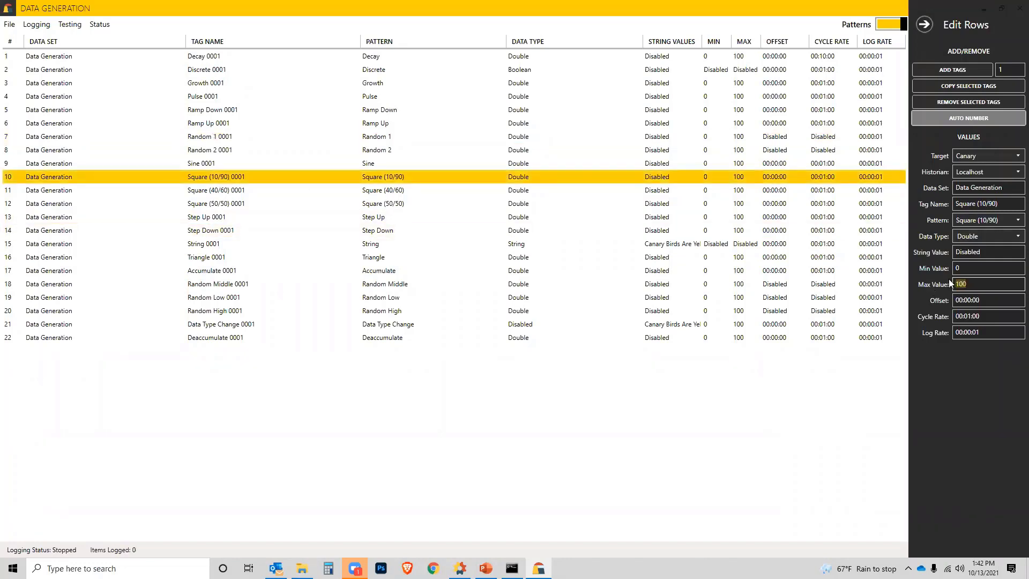
pyautogui.click(965, 268)
pyautogui.press('Tab')
pyautogui.write('0')
pyautogui.click(995, 236)
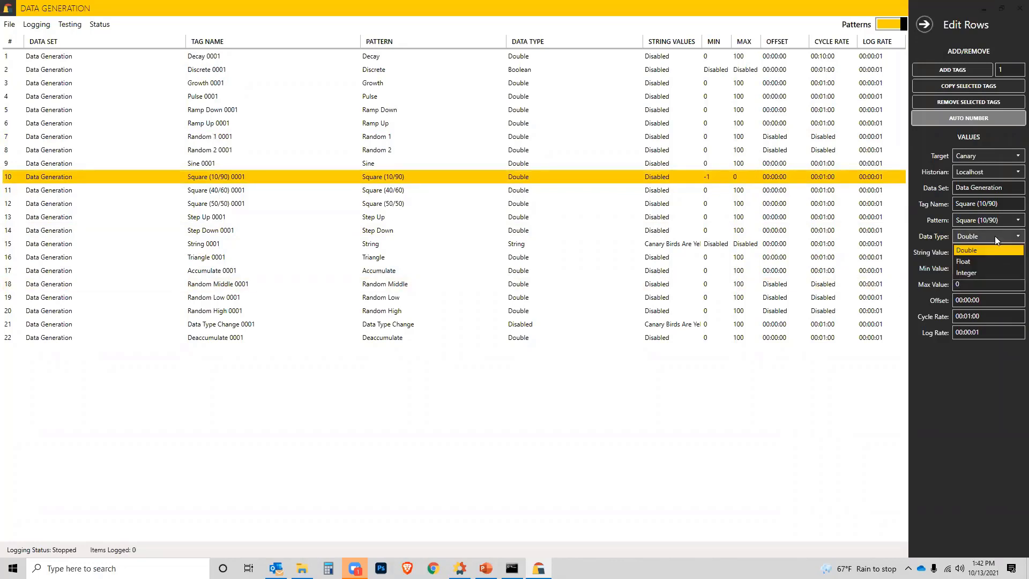
pyautogui.click(983, 273)
# Step: Set the Square (10/90) tag's cycle rate to 00:30:00 and its log rate to 00:00:15
pyautogui.click(966, 317)
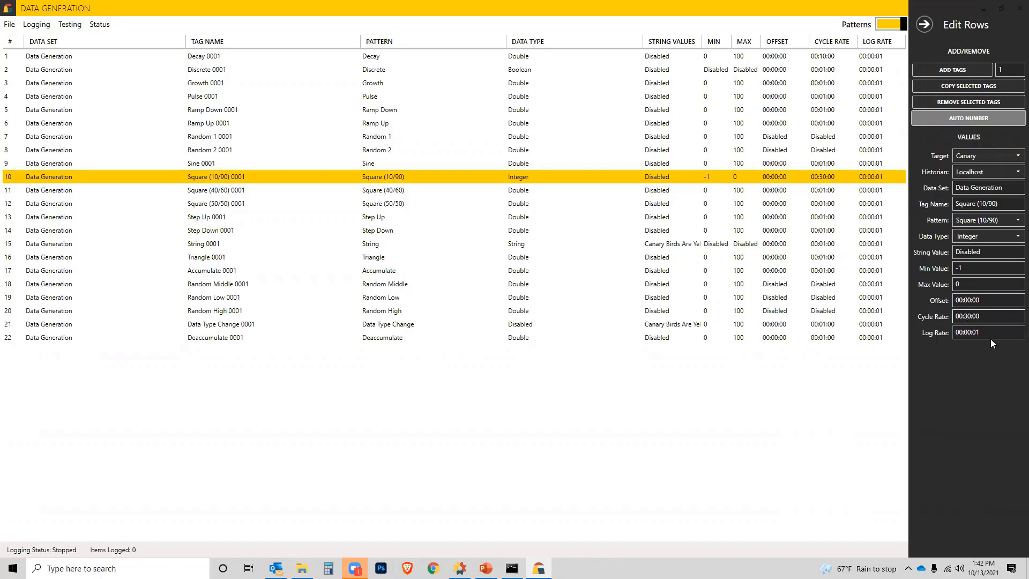
pyautogui.click(985, 332)
pyautogui.write('15')
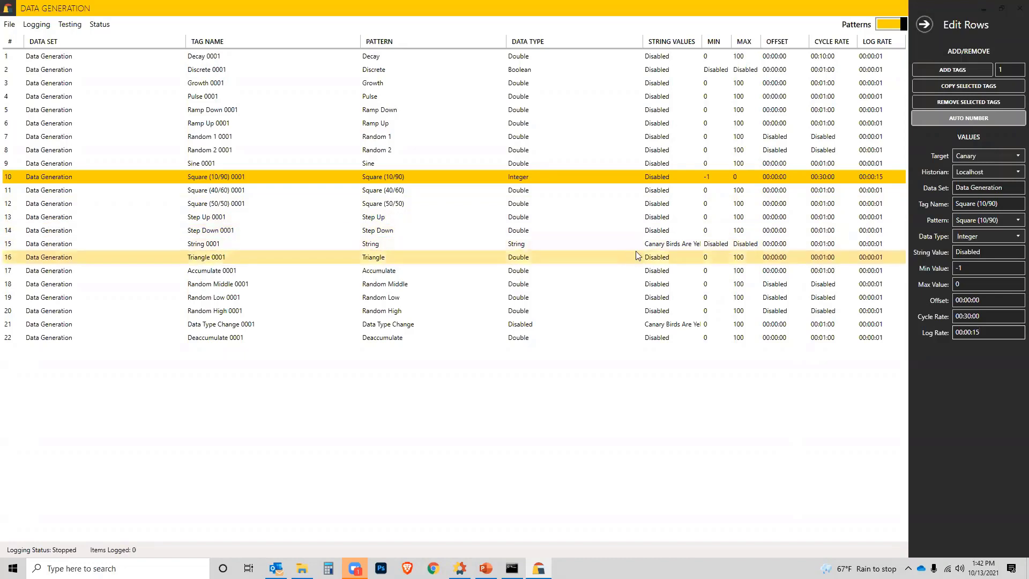
# Step: Replace the String tag's string value with "Coaching Sessions are great" and widen the String Values column to show it fully
pyautogui.click(649, 245)
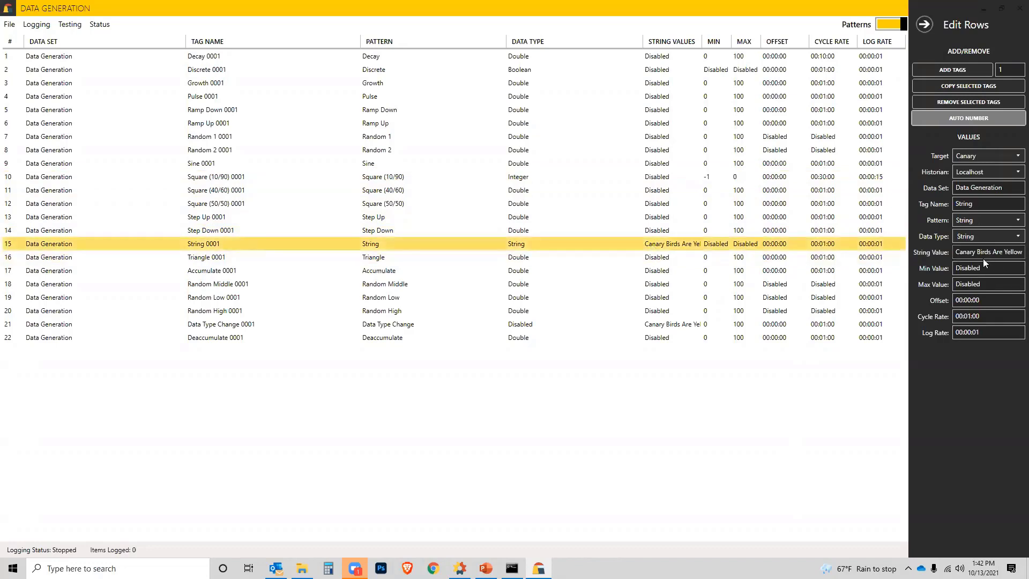
pyautogui.click(1014, 237)
pyautogui.click(1011, 250)
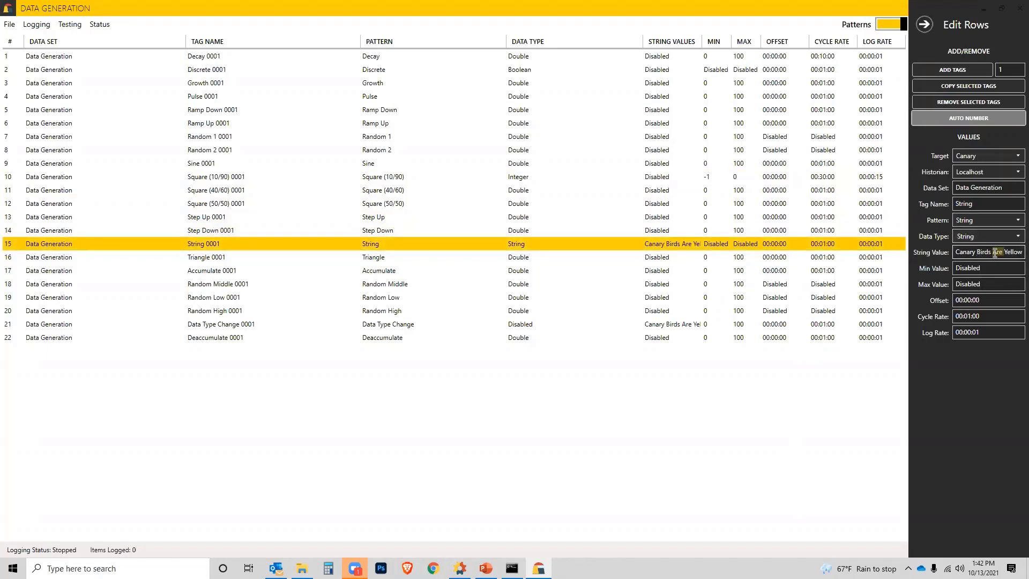
pyautogui.click(957, 251)
pyautogui.moveTo(957, 252); pyautogui.dragTo(1018, 251)
pyautogui.write('Coa')
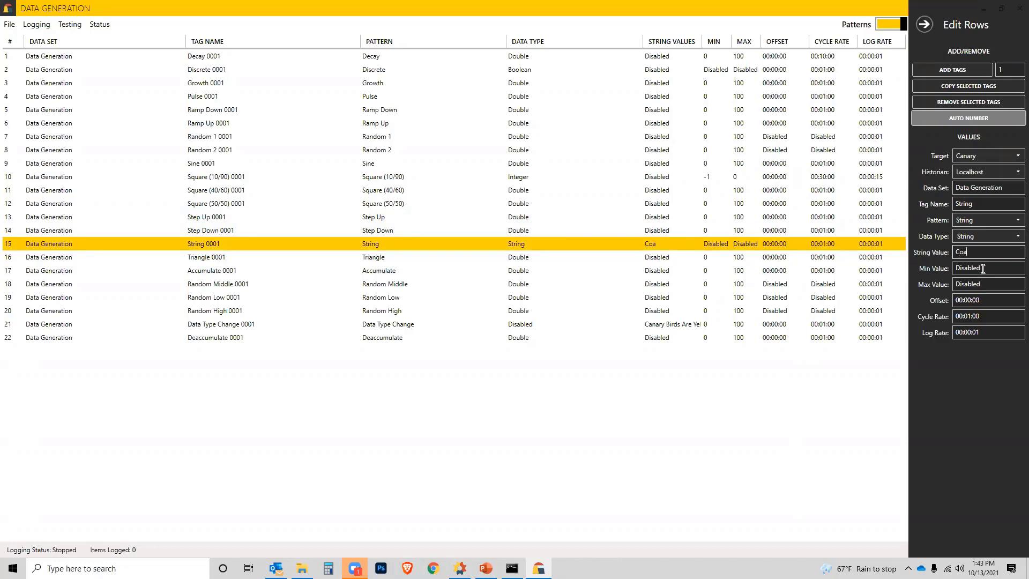
pyautogui.write('ching Sessions are great')
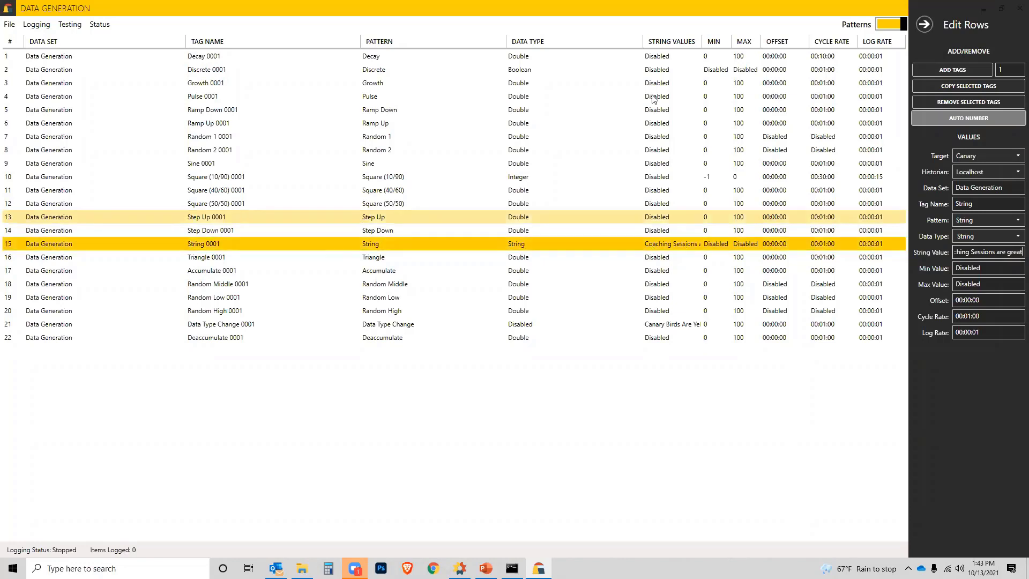
pyautogui.moveTo(645, 42); pyautogui.dragTo(588, 42)
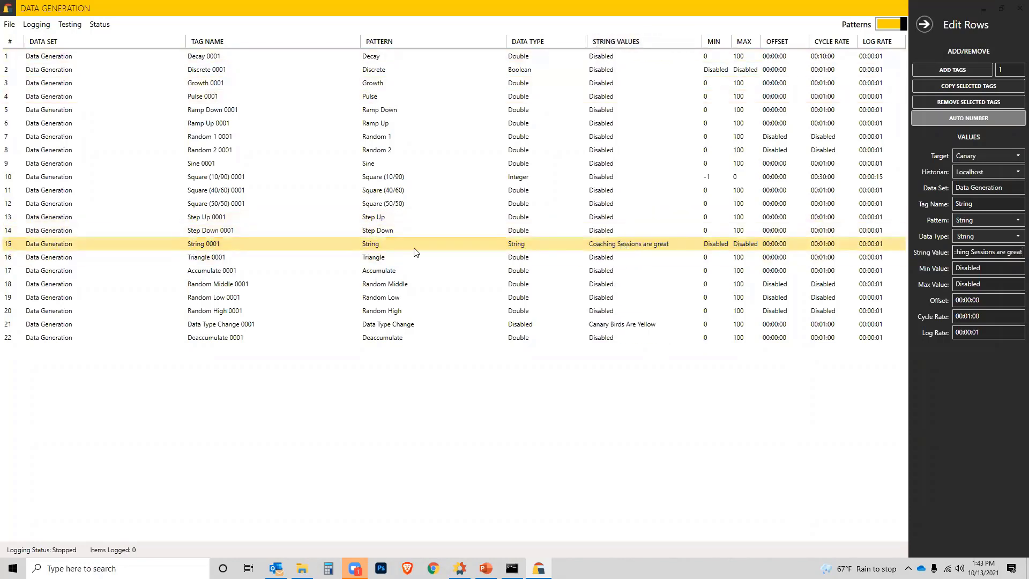
# Step: View the Triangle tag's settings and set the Accumulate tag's maximum value to 100000
pyautogui.click(229, 259)
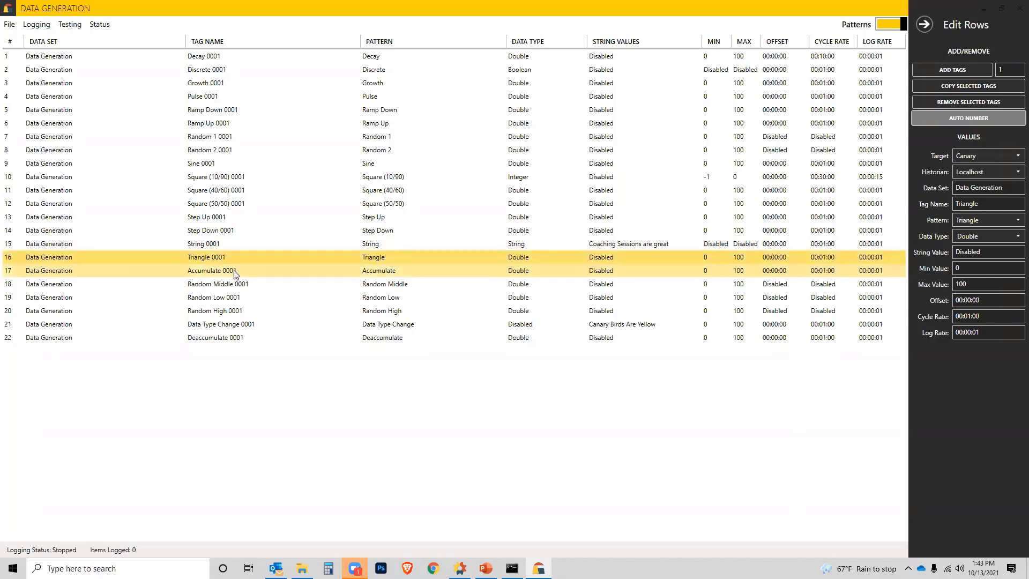
pyautogui.click(224, 276)
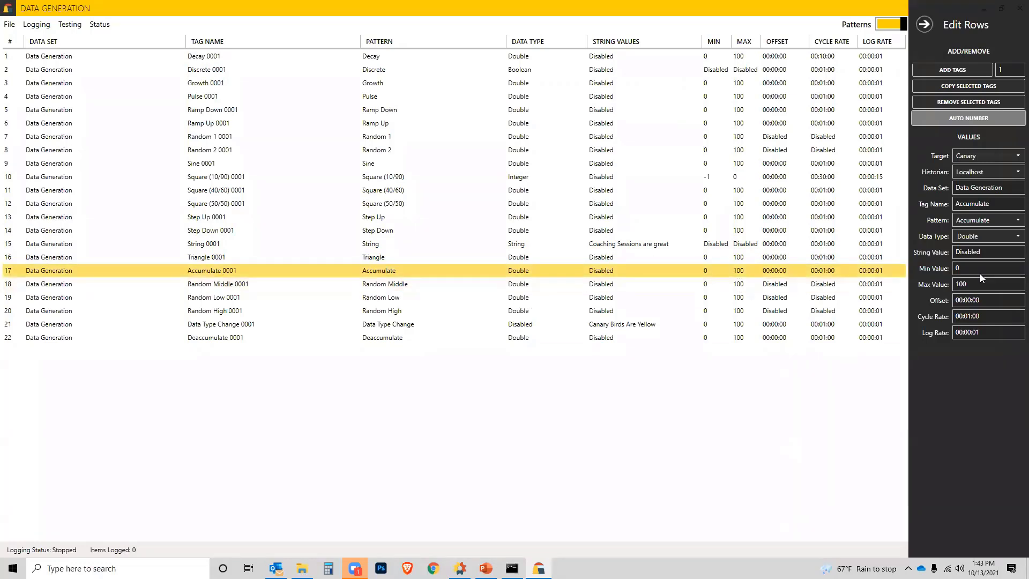
pyautogui.click(962, 284)
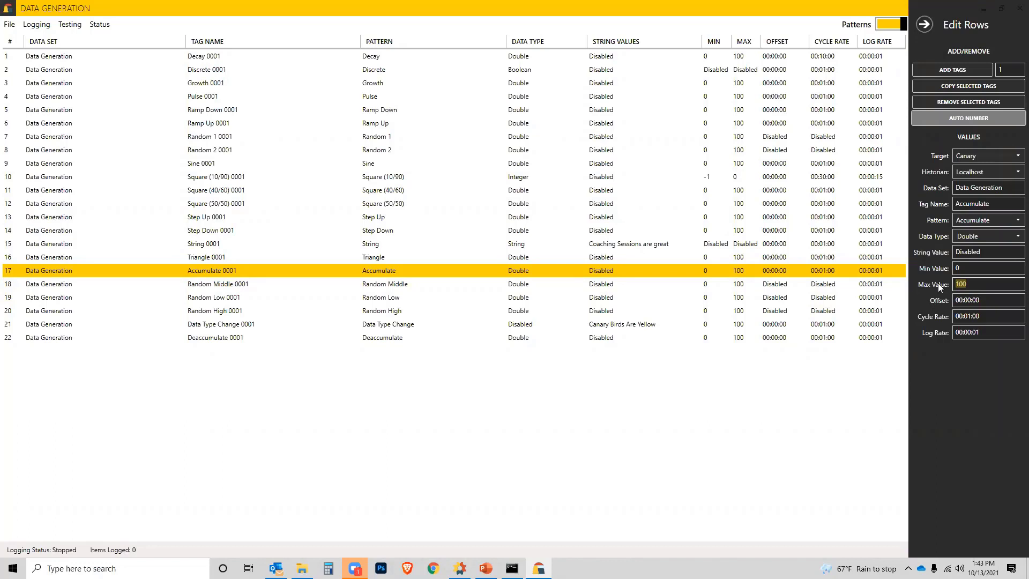
pyautogui.write('000')
# Step: Set the Accumulate tag's cycle rate to 7.00:00:00 and its log rate to 00:00:30
pyautogui.click(962, 316)
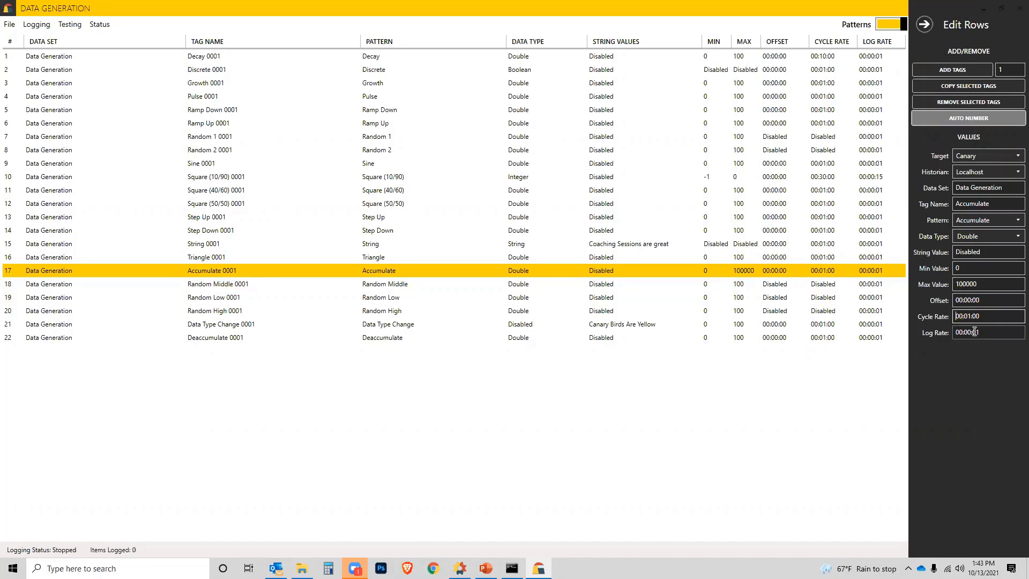
pyautogui.write('7.')
pyautogui.press('BackSpace')
pyautogui.write('0')
pyautogui.doubleClick(990, 332)
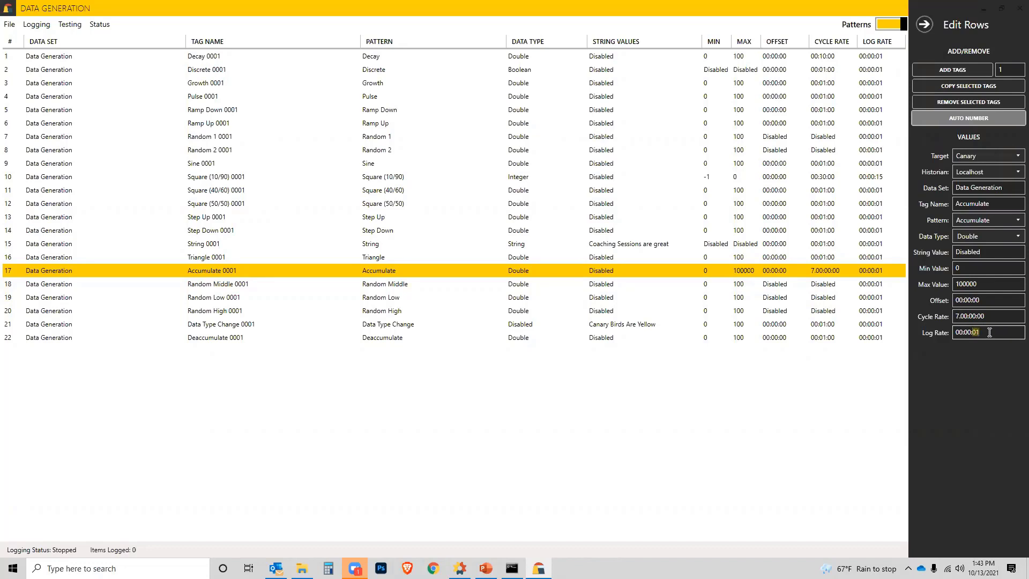
pyautogui.write('30')
# Step: Set the Accumulate tag's data type to Integer
pyautogui.click(998, 237)
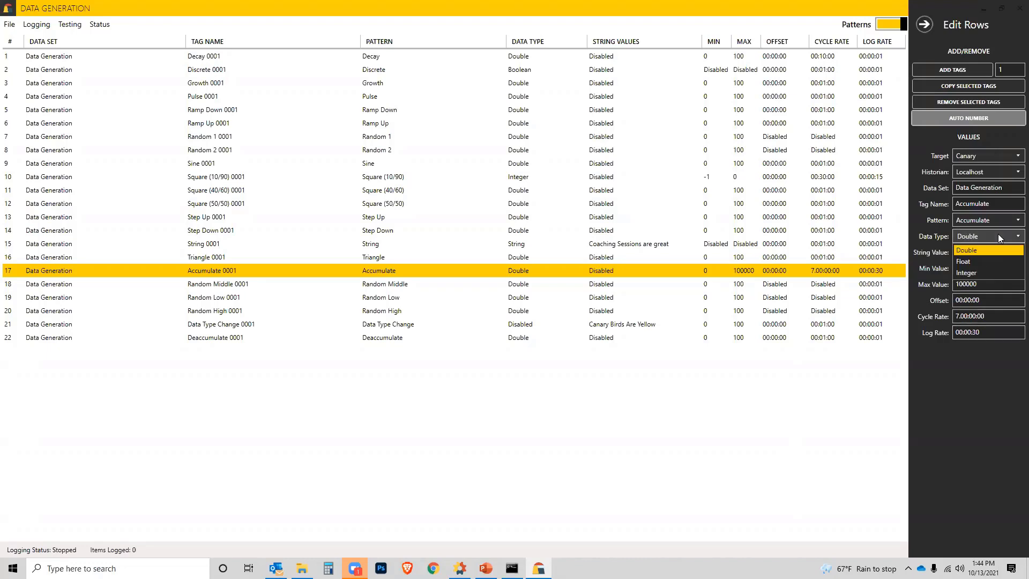
pyautogui.click(974, 272)
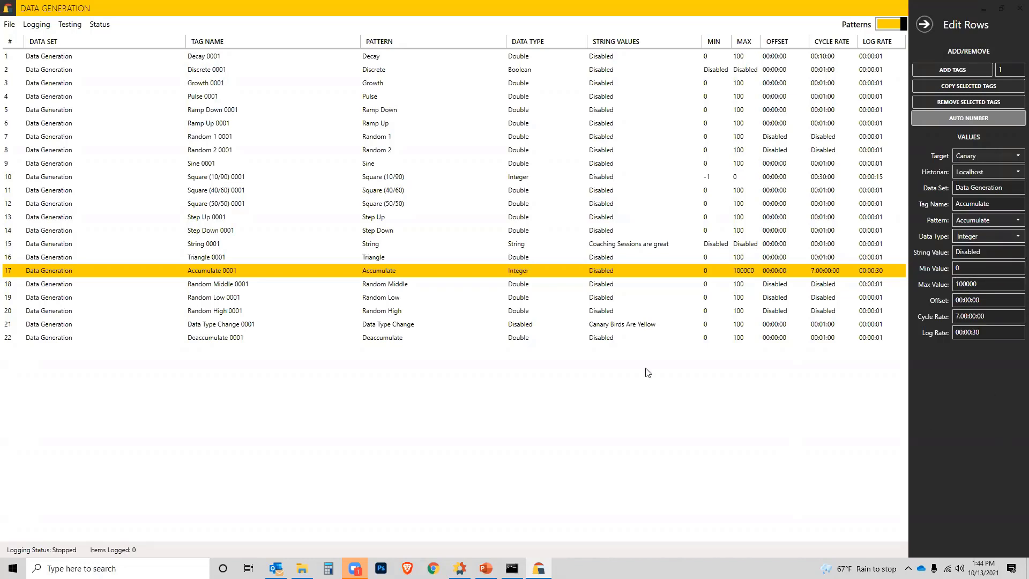
# Step: View the Data Type Change tag's settings and the available file and logging commands
pyautogui.click(224, 328)
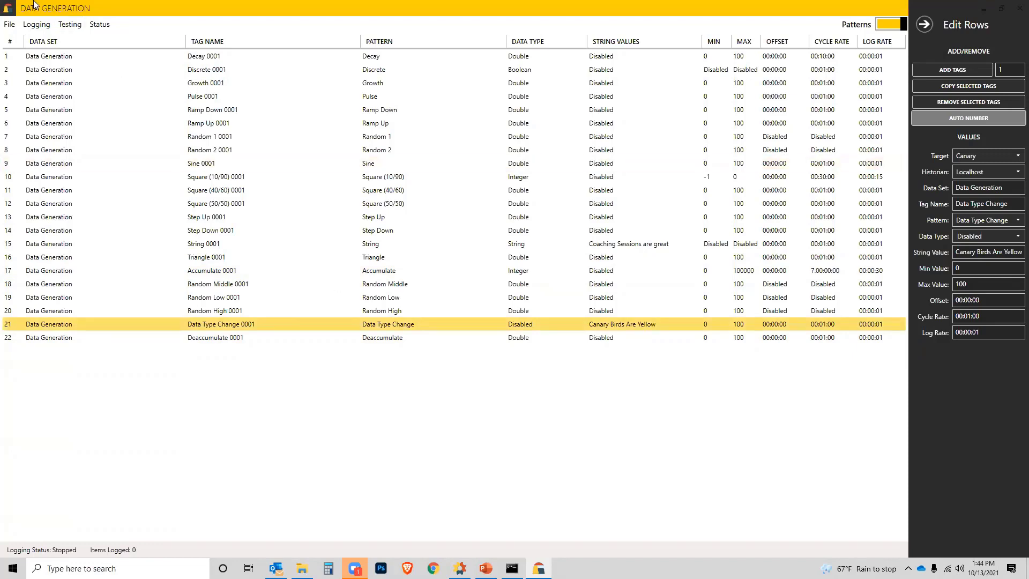
pyautogui.click(9, 24)
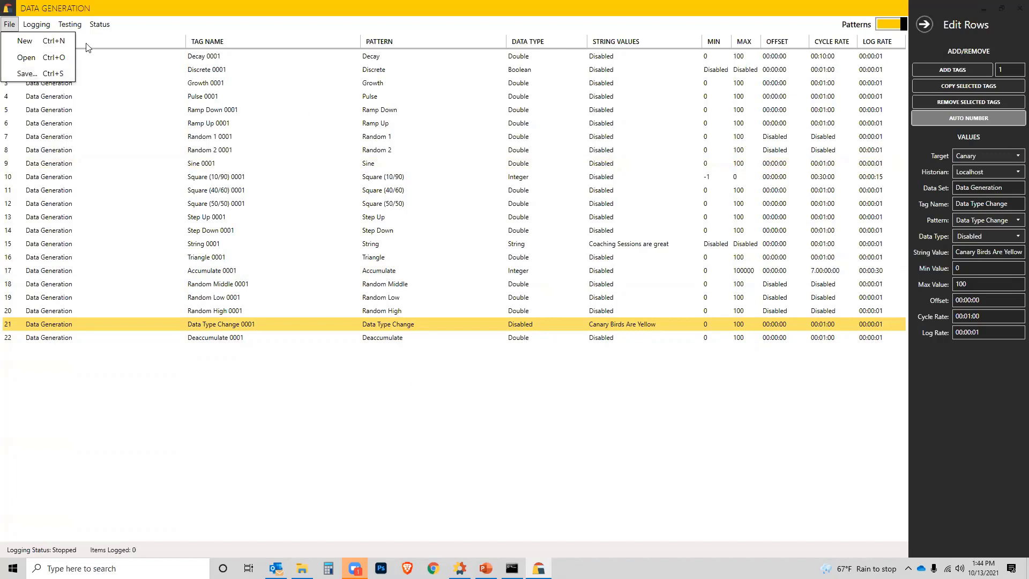
pyautogui.click(139, 15)
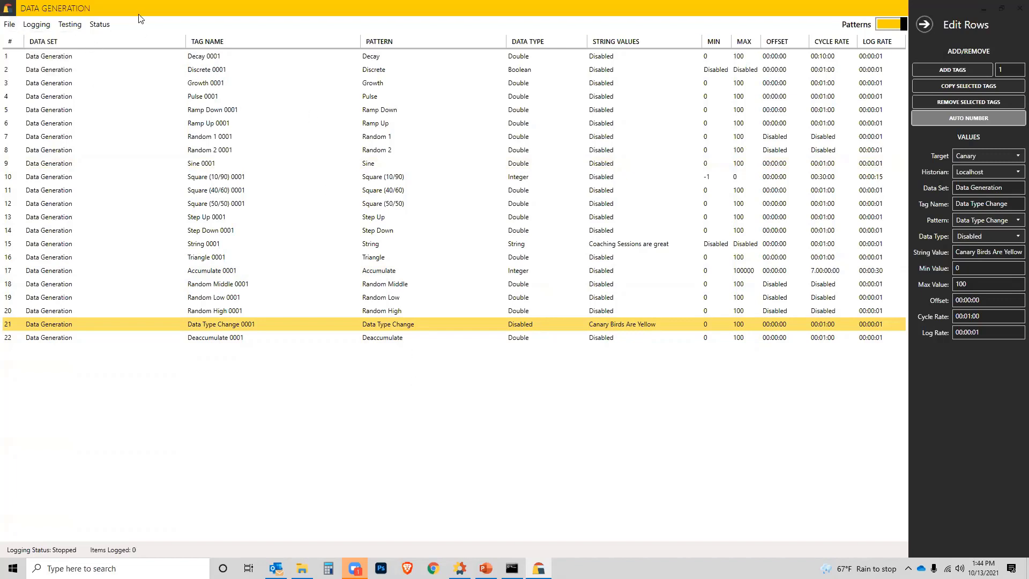
pyautogui.click(42, 26)
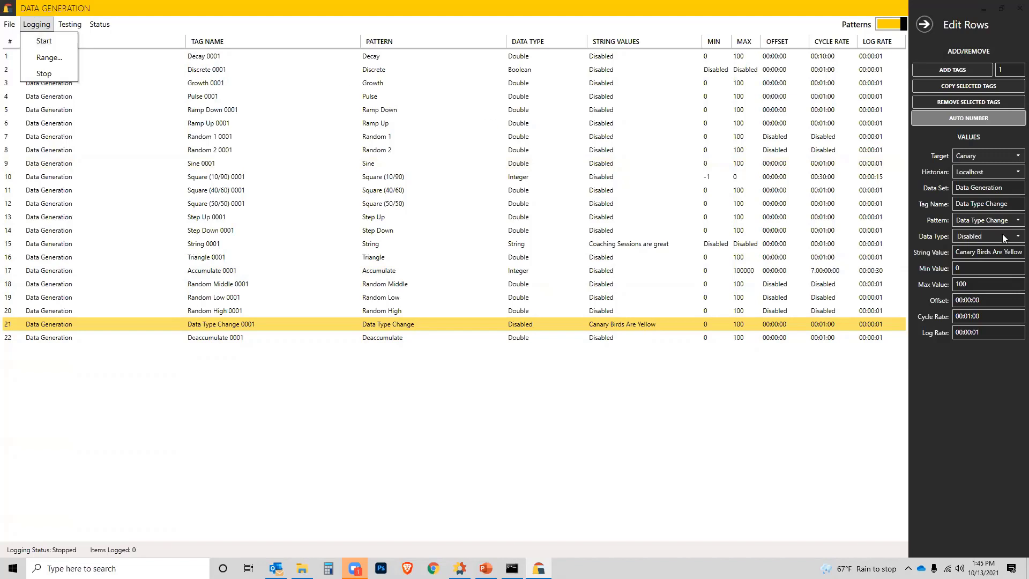
# Step: Change the data set name of the Data Type Change tag to DataGenDemo
pyautogui.click(997, 189)
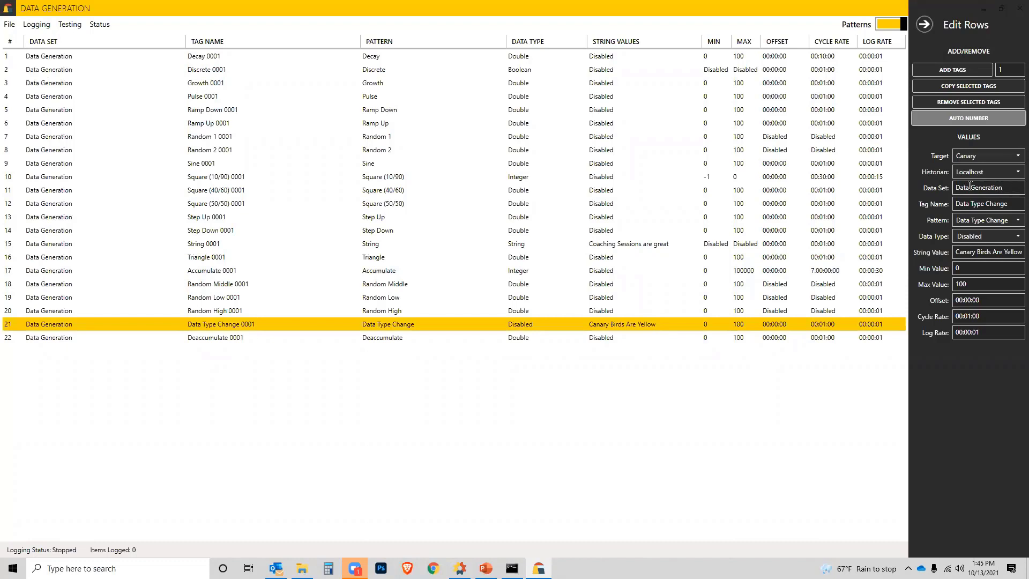
pyautogui.moveTo(971, 185); pyautogui.dragTo(1006, 185)
pyautogui.write('GenDemo')
# Step: Select all 22 tags together and set their data set name to DataGenDemo
pyautogui.click(32, 56)
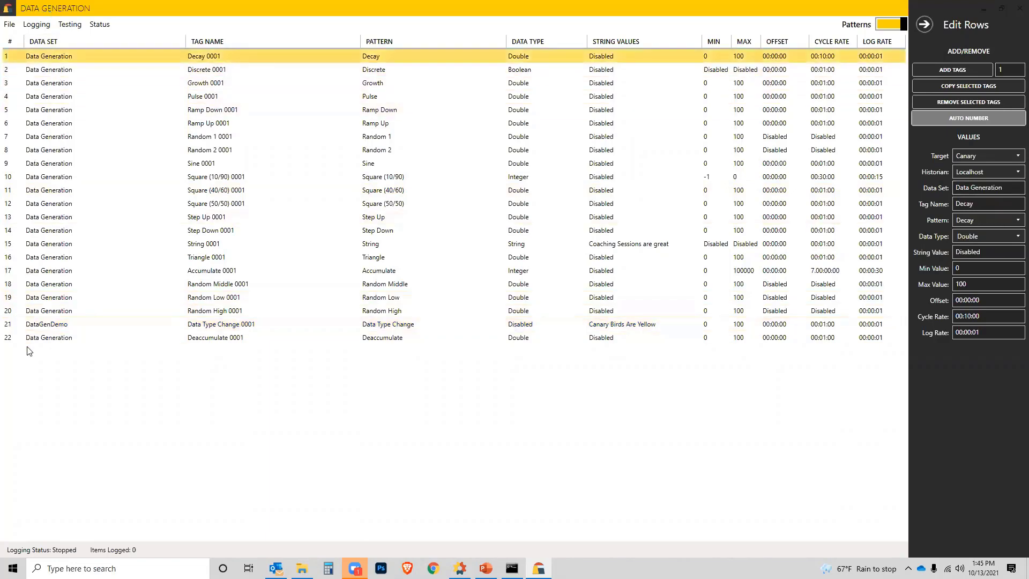
pyautogui.keyDown('shift'); pyautogui.click(41, 339); pyautogui.keyUp('shift')
pyautogui.click(982, 187)
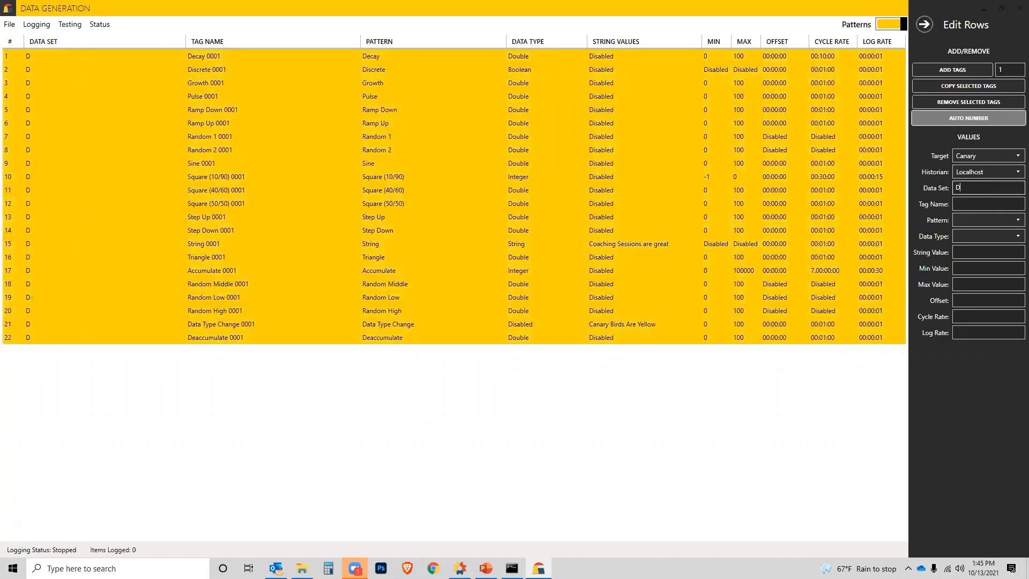
pyautogui.write('DataGenDemo')
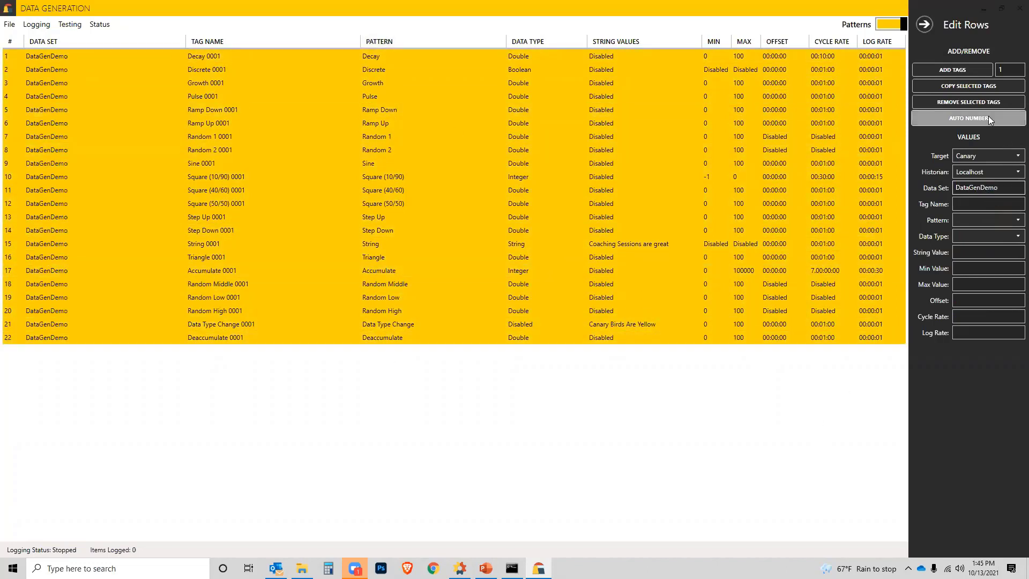
# Step: Copy all 22 tags and copy the selected duplicates once more to make 66 tags
pyautogui.click(969, 87)
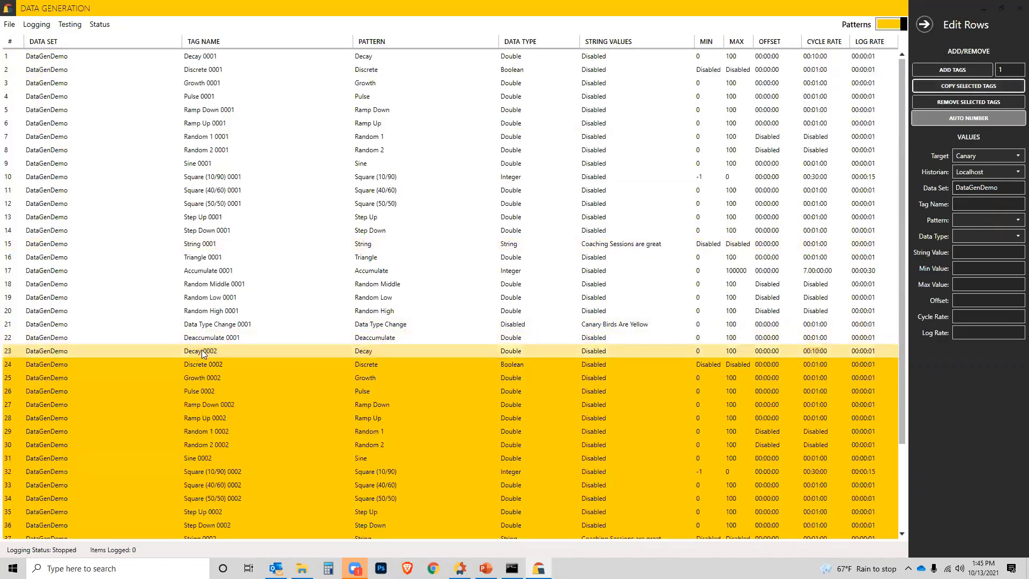
pyautogui.scroll(-3, 211, 455)
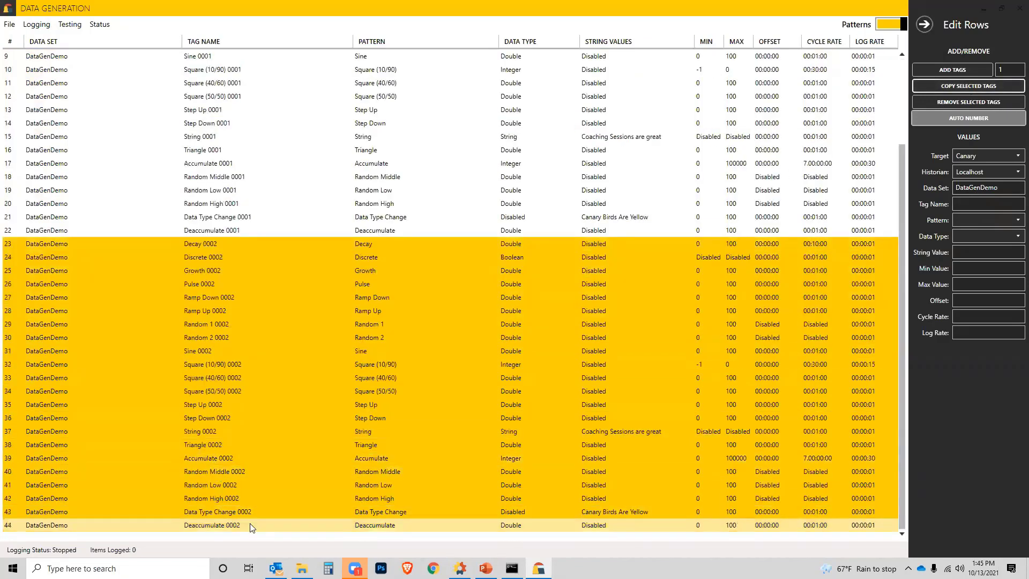
pyautogui.click(969, 86)
# Step: Select all 66 tags from Decay 0001 to Deaccumulate 0003 and copy them repeatedly until there are 396 tags
pyautogui.scroll(3, 193, 108)
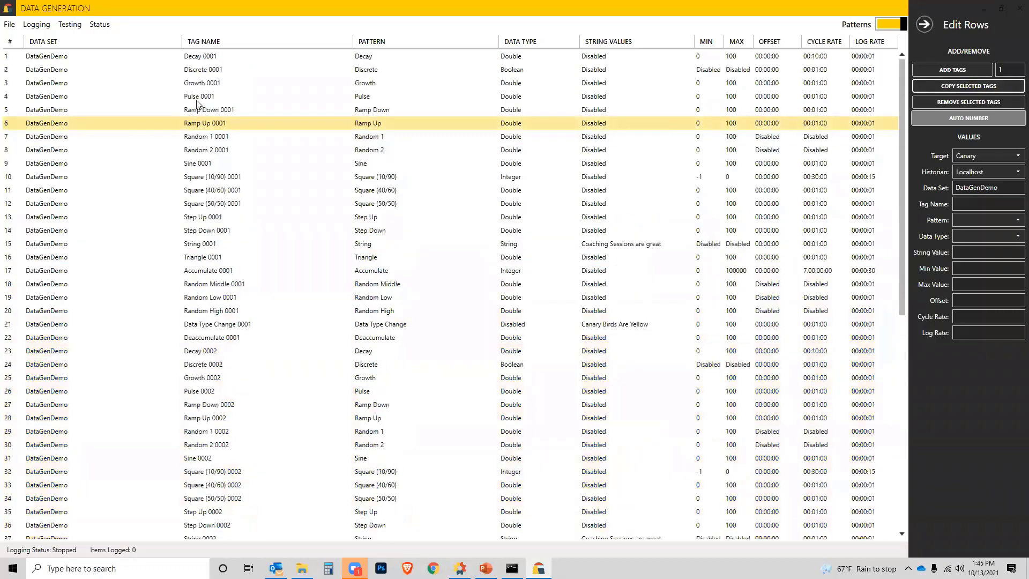
pyautogui.click(202, 61)
pyautogui.scroll(-10, 262, 318)
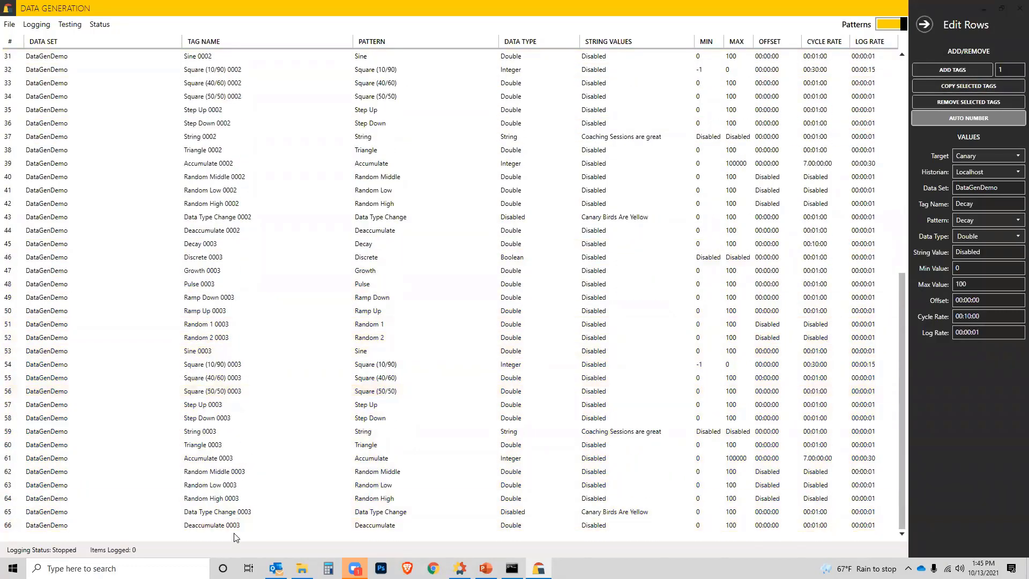
pyautogui.keyDown('shift'); pyautogui.click(238, 528); pyautogui.keyUp('shift')
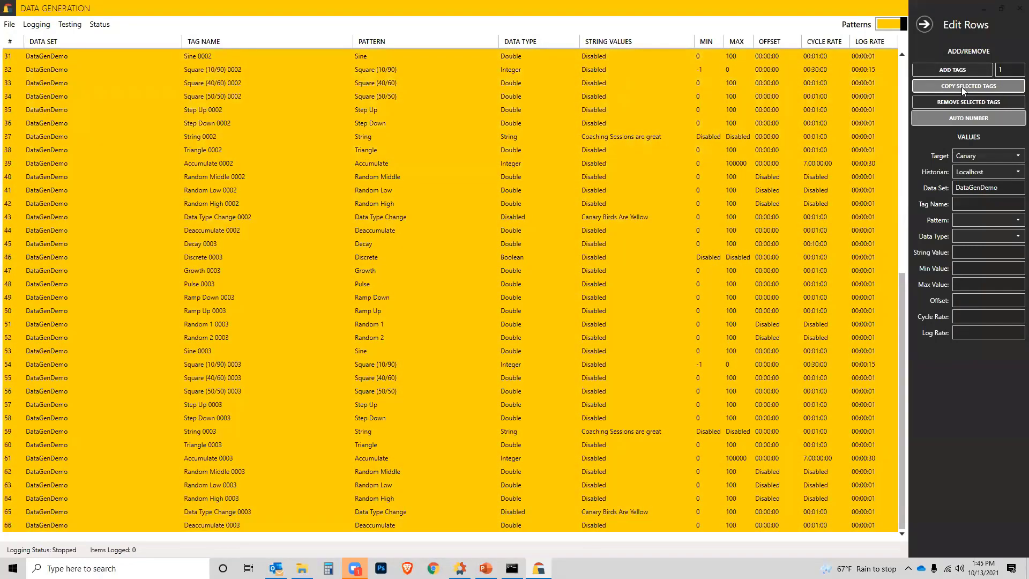
pyautogui.click(963, 85)
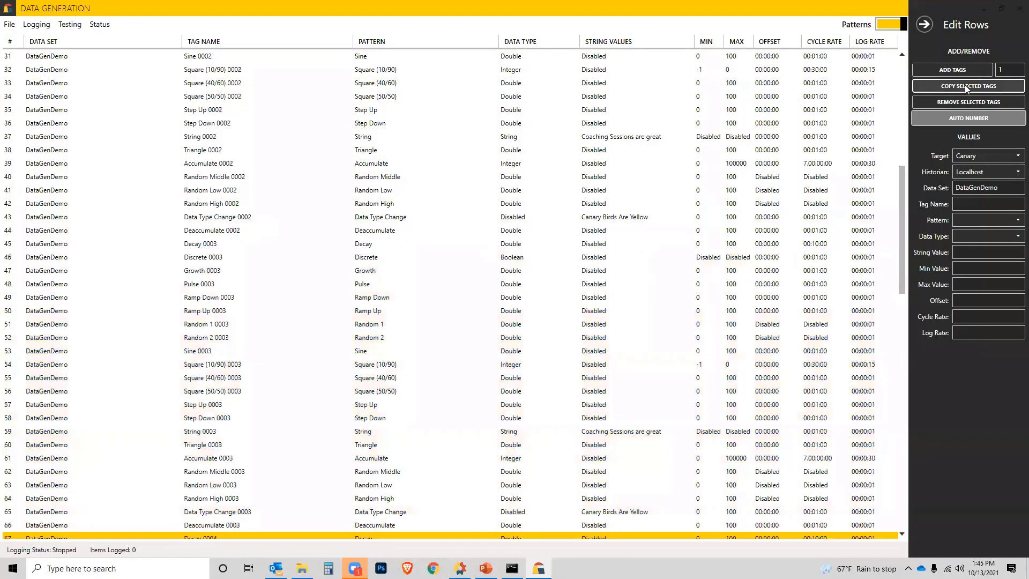
pyautogui.click(965, 85)
pyautogui.click(966, 86)
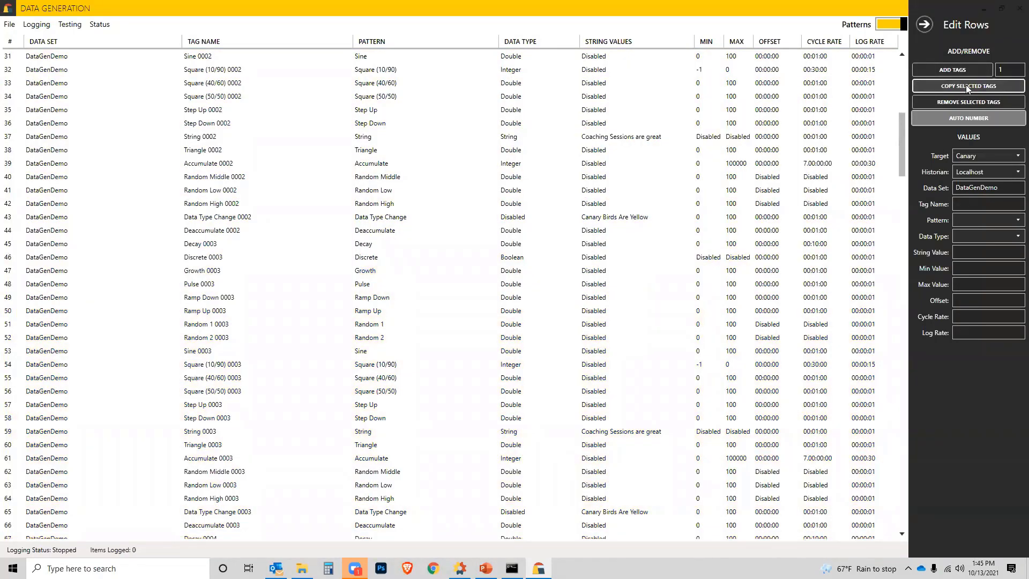
pyautogui.click(967, 87)
# Step: Select all 396 tags from Deaccumulate 0018 back to Decay 0001 and copy them until there are 1188 tags
pyautogui.scroll(-18, 434, 241)
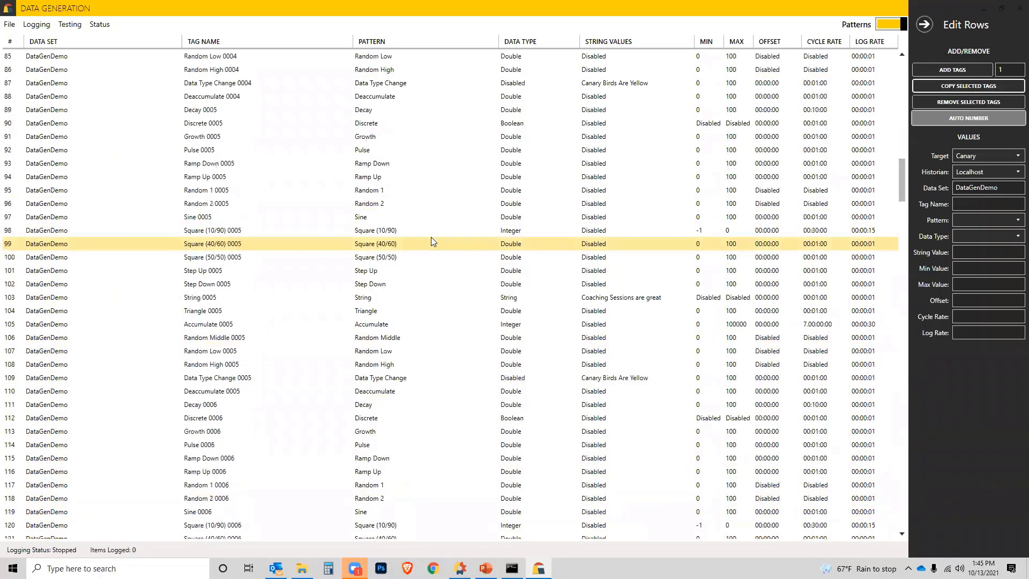
pyautogui.scroll(-9, 433, 242)
pyautogui.moveTo(902, 211); pyautogui.dragTo(908, 578)
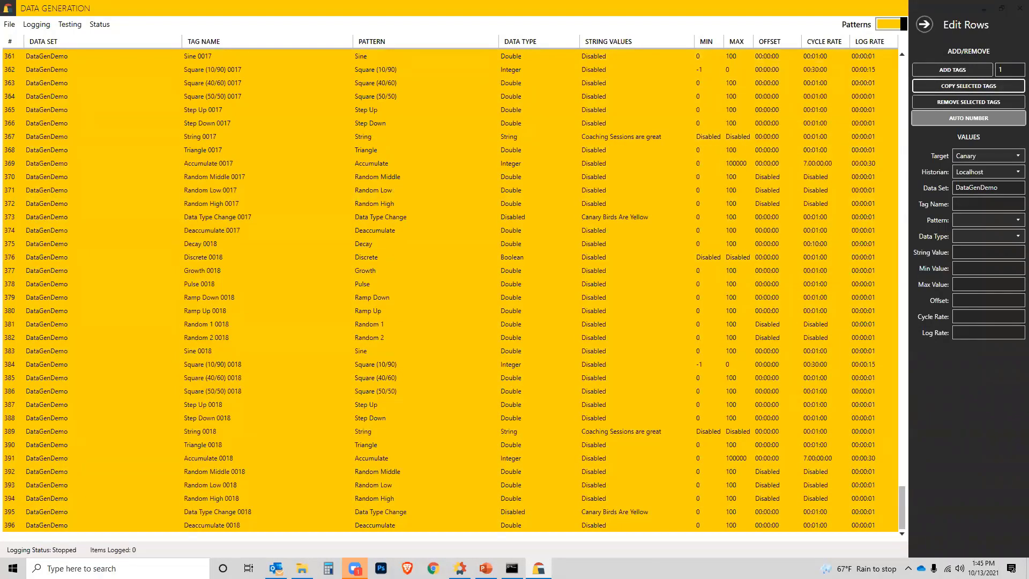
pyautogui.click(257, 526)
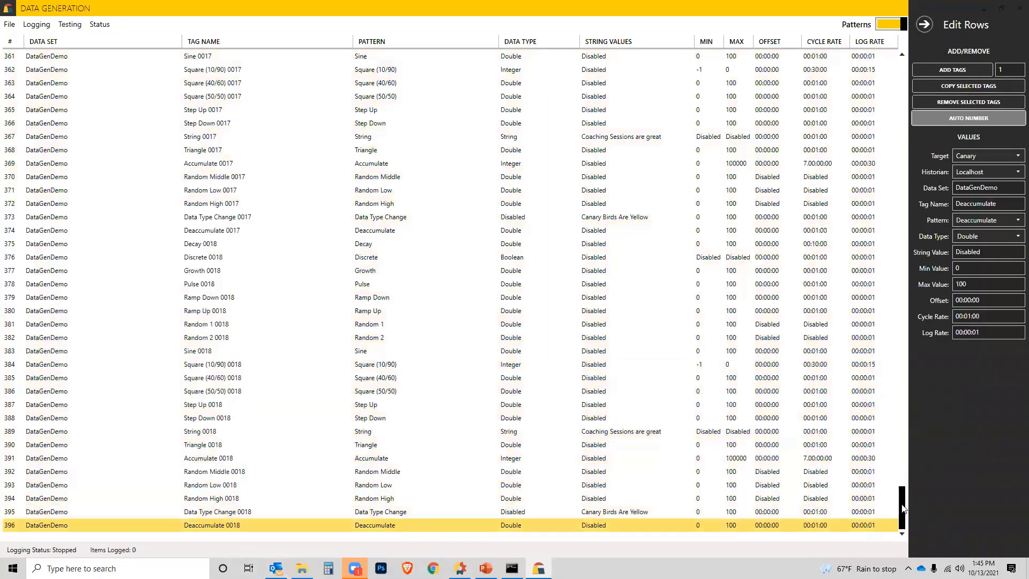
pyautogui.moveTo(903, 508); pyautogui.dragTo(875, 18)
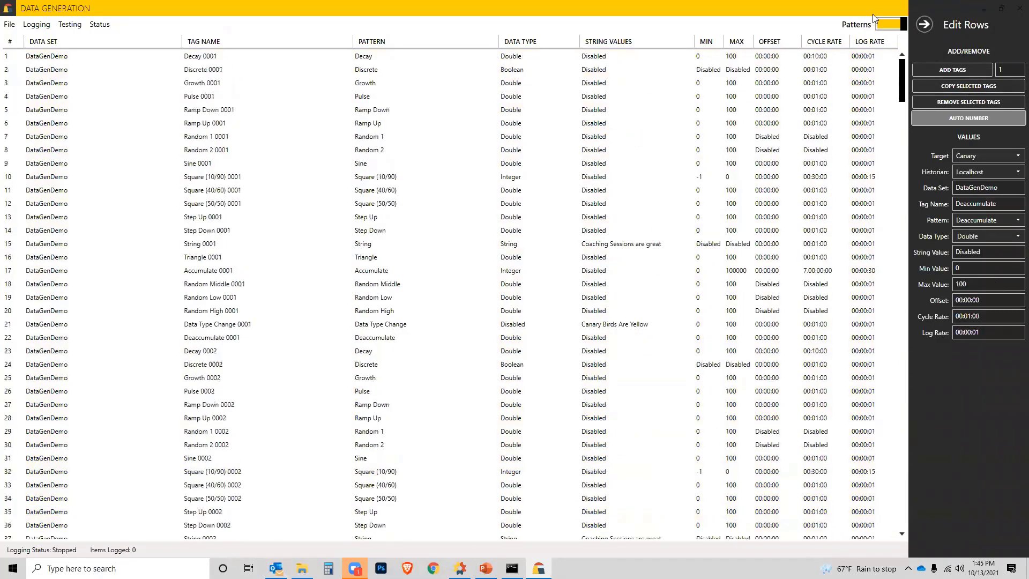
pyautogui.keyDown('shift'); pyautogui.click(595, 58); pyautogui.keyUp('shift')
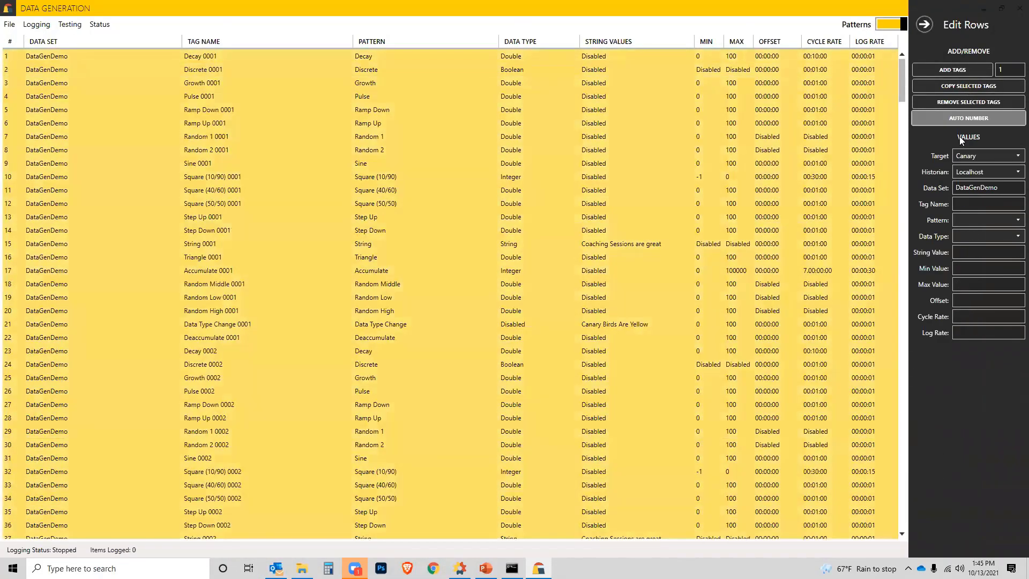
pyautogui.click(953, 85)
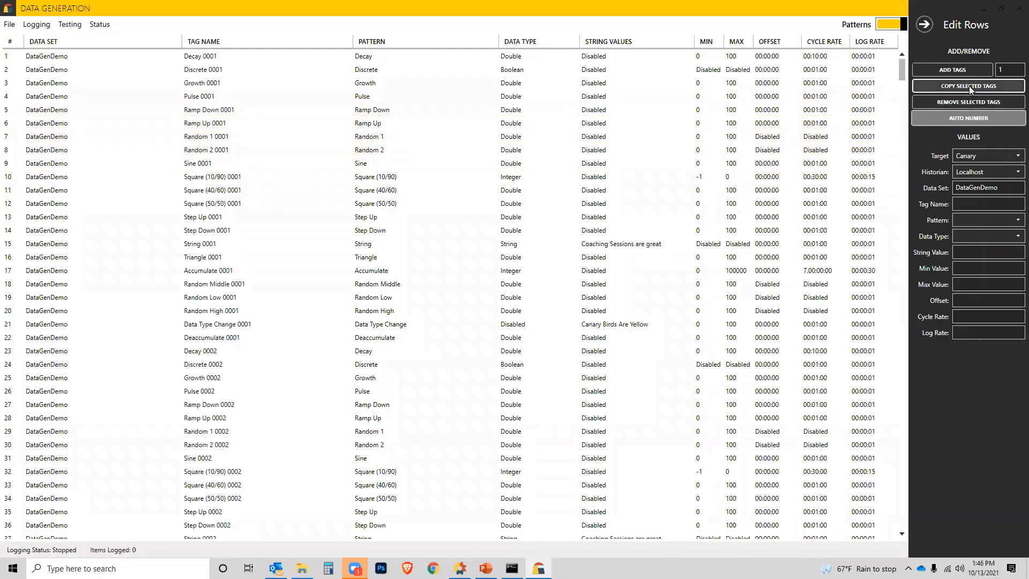
# Step: Review the extended tag list down to its last rows, checking the row numbers and numbered tag names
pyautogui.scroll(-20, 403, 270)
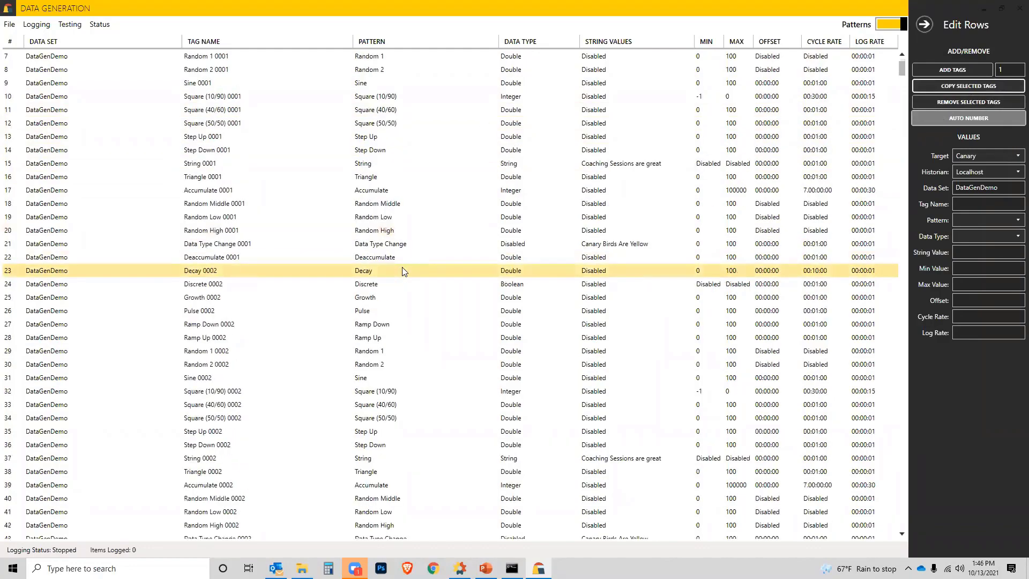
pyautogui.scroll(-20, 414, 272)
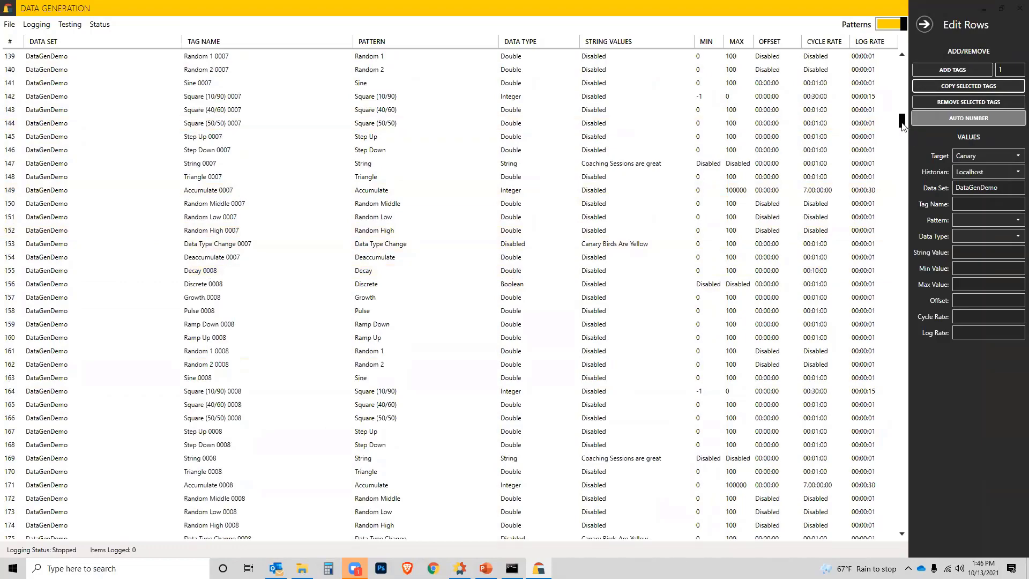
pyautogui.moveTo(902, 124); pyautogui.dragTo(902, 521)
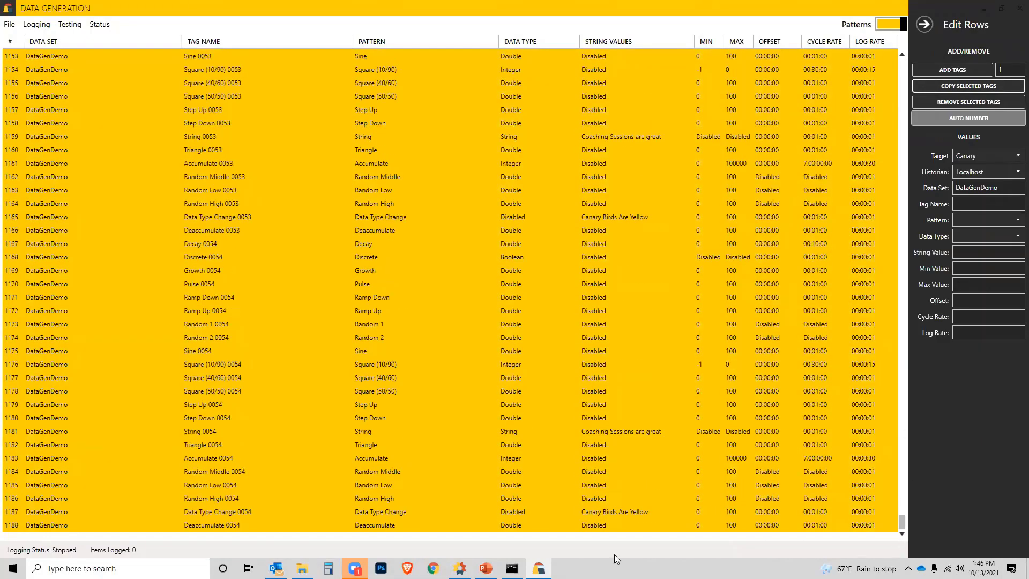
pyautogui.click(172, 525)
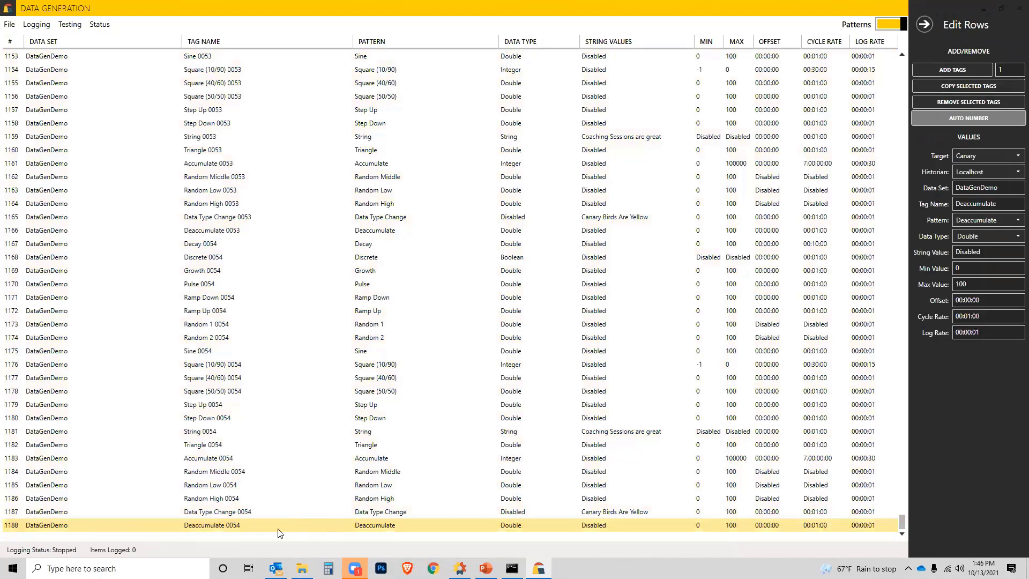
pyautogui.keyDown('shift'); pyautogui.click(275, 513); pyautogui.keyUp('shift')
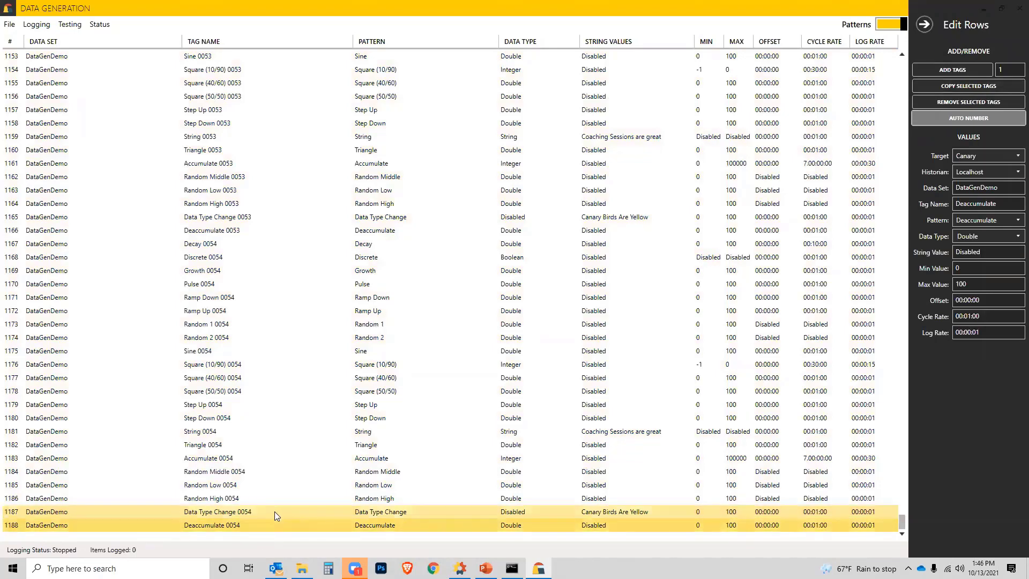
pyautogui.scroll(7, 274, 514)
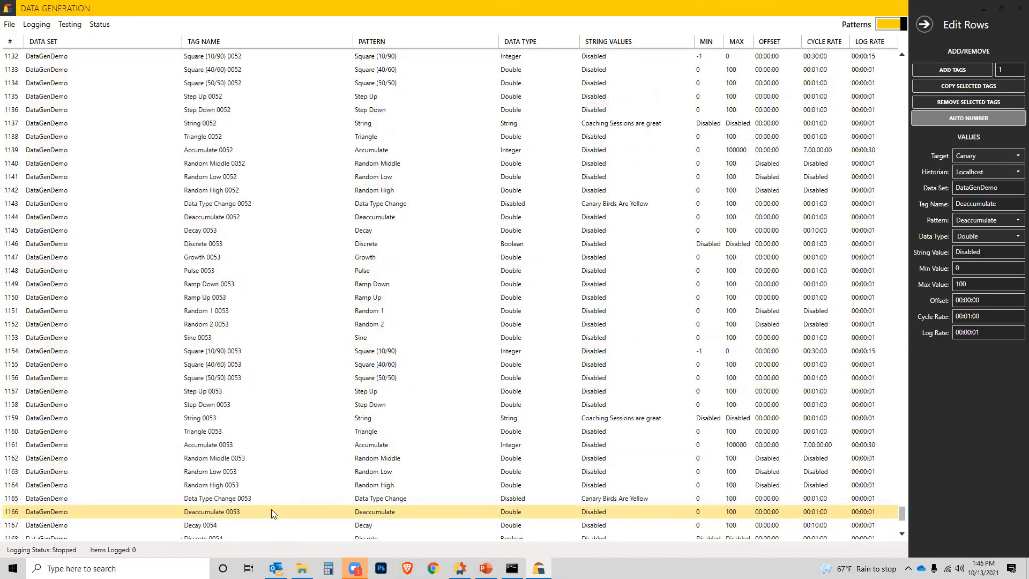
pyautogui.scroll(20, 274, 514)
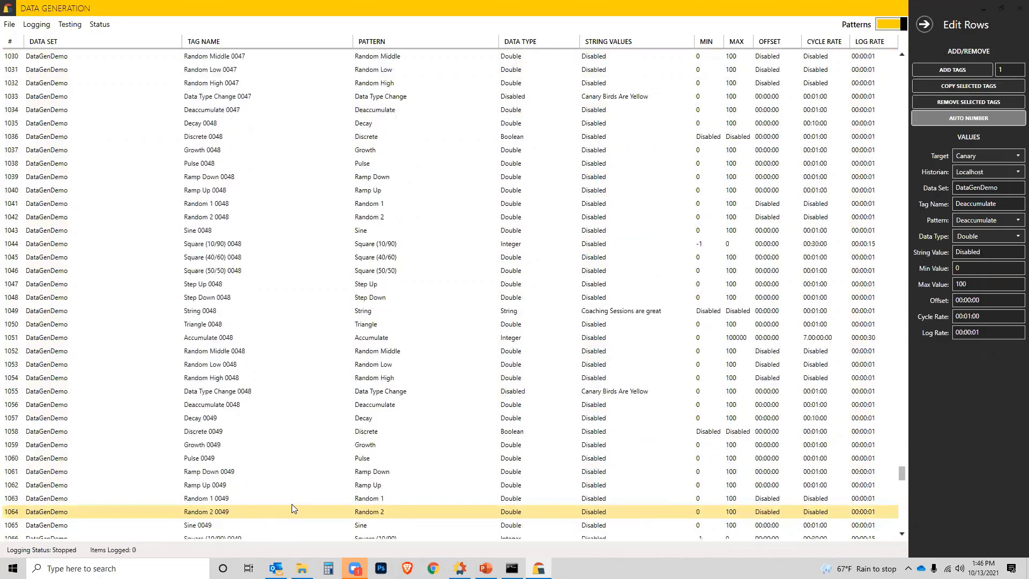
pyautogui.scroll(1, 294, 508)
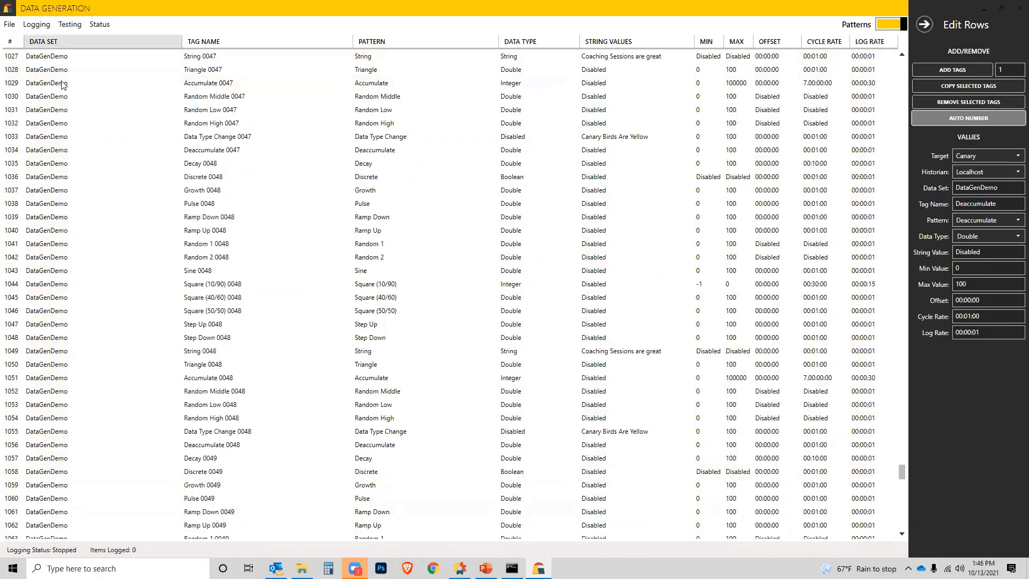
# Step: Open the logging range settings and set the start time to 10/12/2021
pyautogui.click(43, 26)
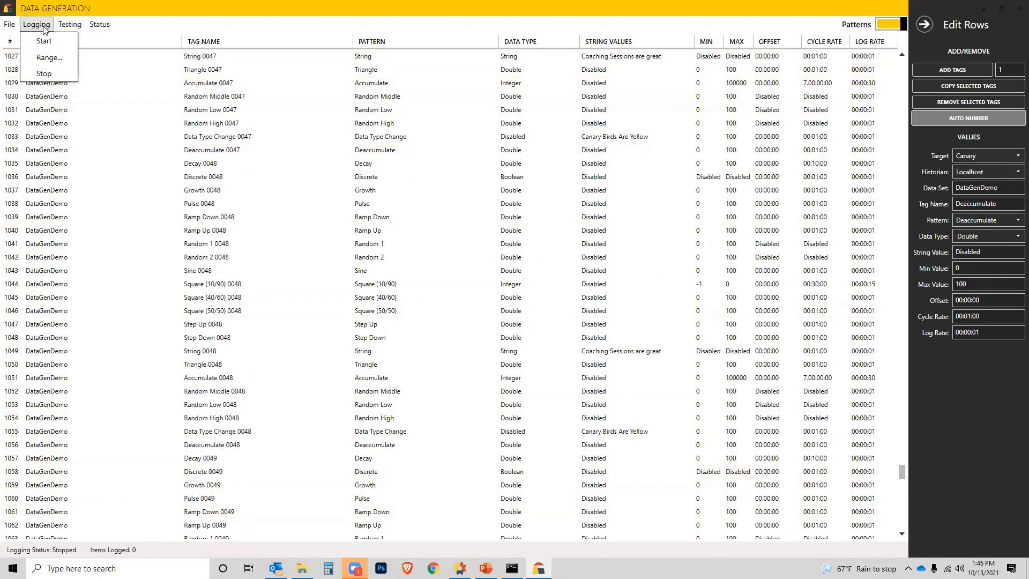
pyautogui.click(47, 58)
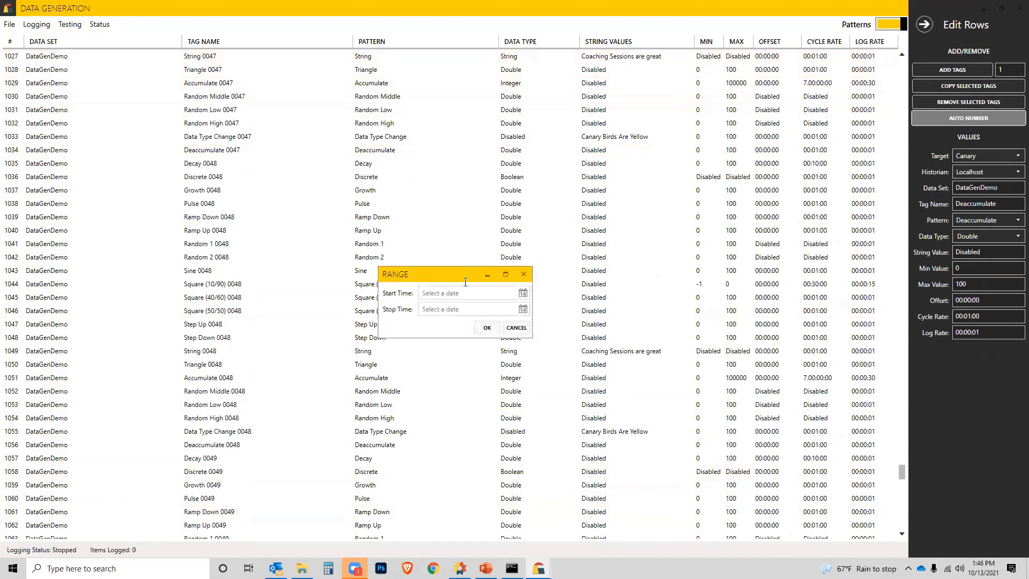
pyautogui.click(523, 294)
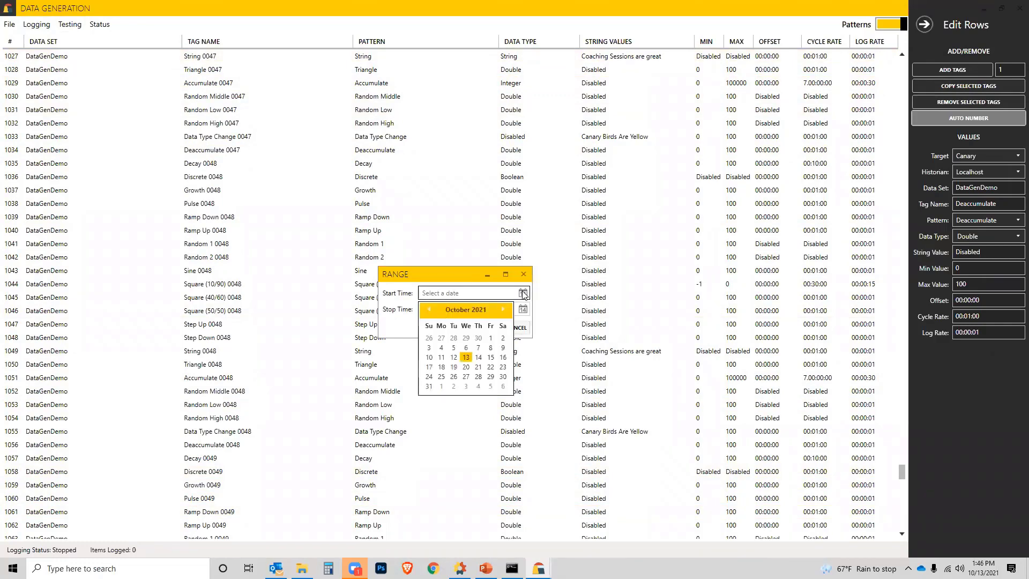
pyautogui.click(453, 357)
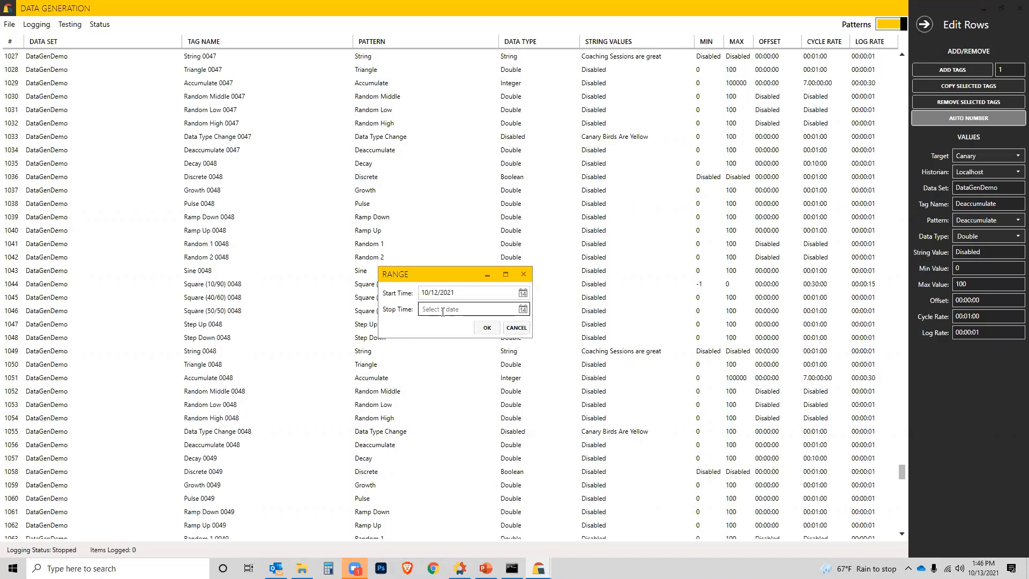
# Step: Start logging the range from 10/12/2021 and check the Sender sessions in Canary Administrator
pyautogui.click(487, 328)
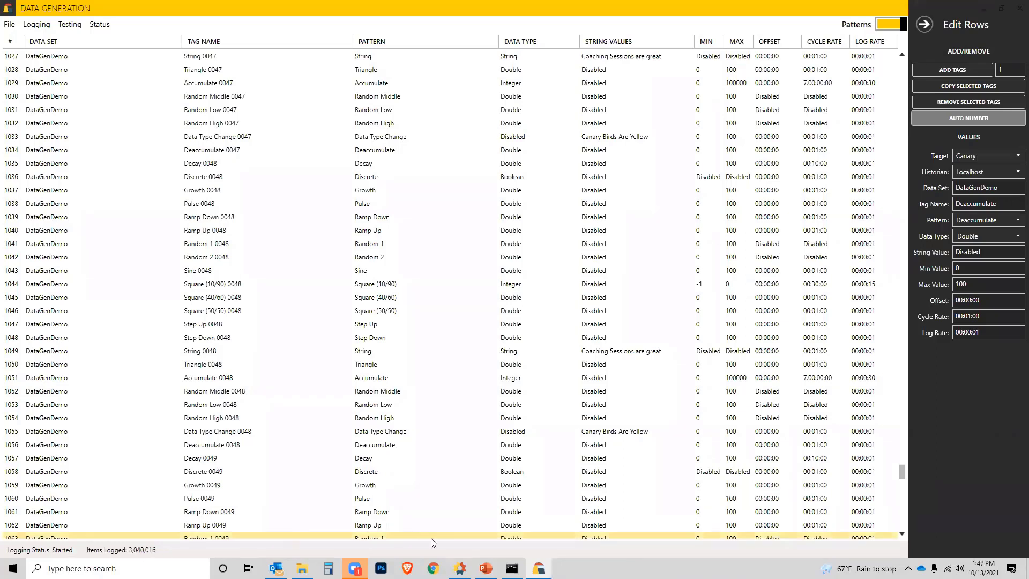
pyautogui.click(460, 568)
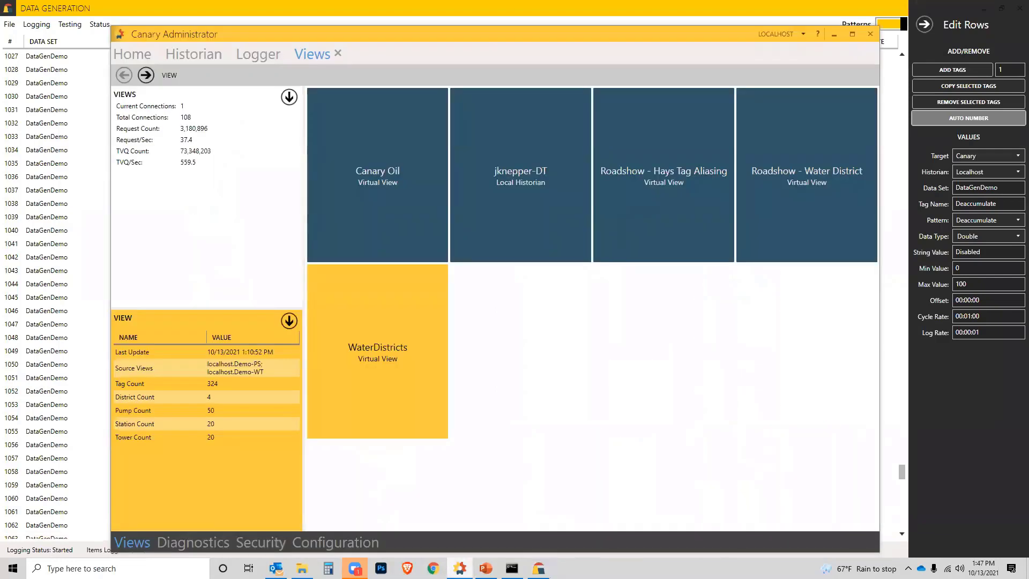
pyautogui.click(134, 55)
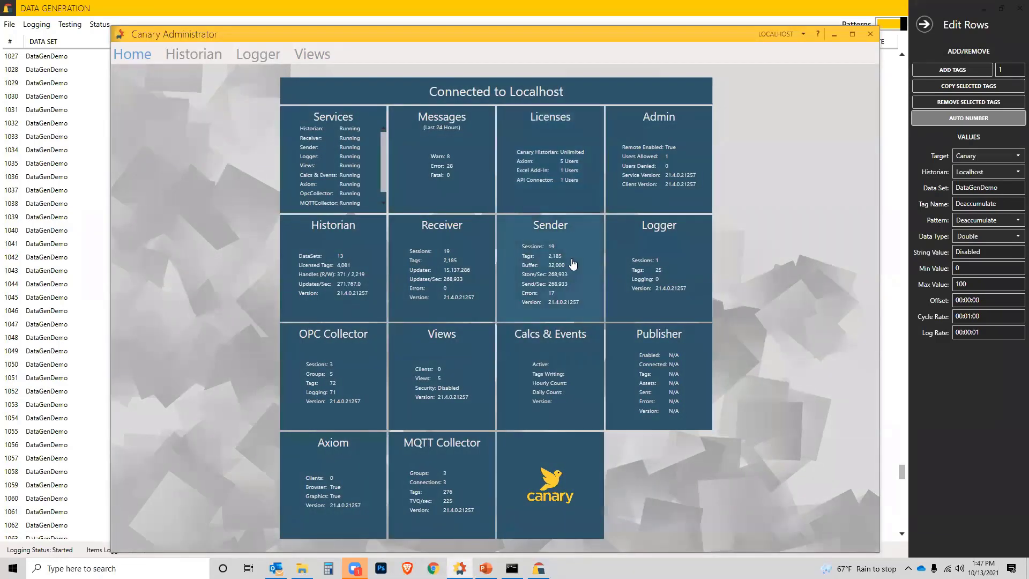
pyautogui.click(574, 300)
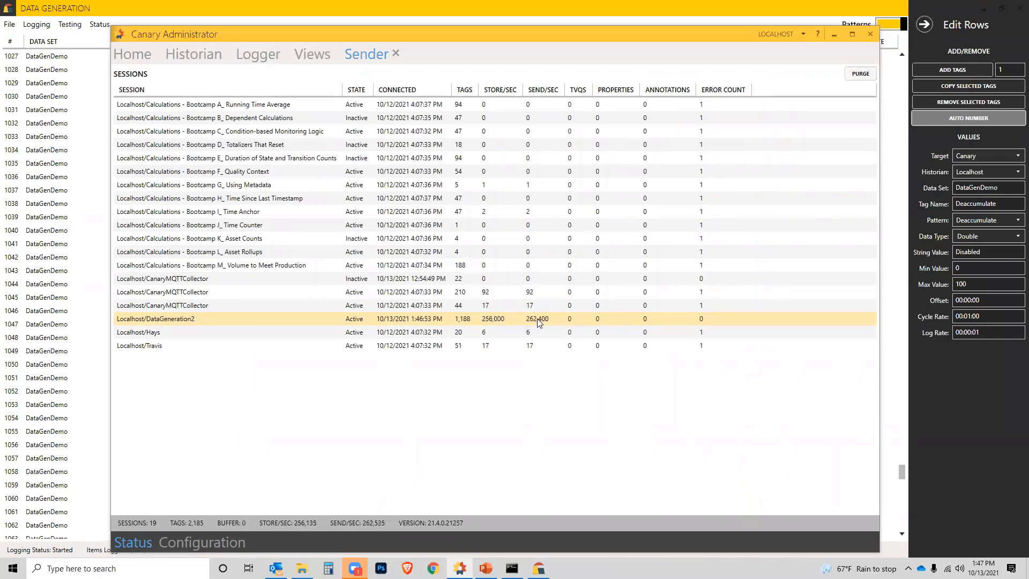
# Step: Examine the DataGenDemo data set's writers and update rate in the Historian, the logged item count, and the data set's files
pyautogui.click(185, 54)
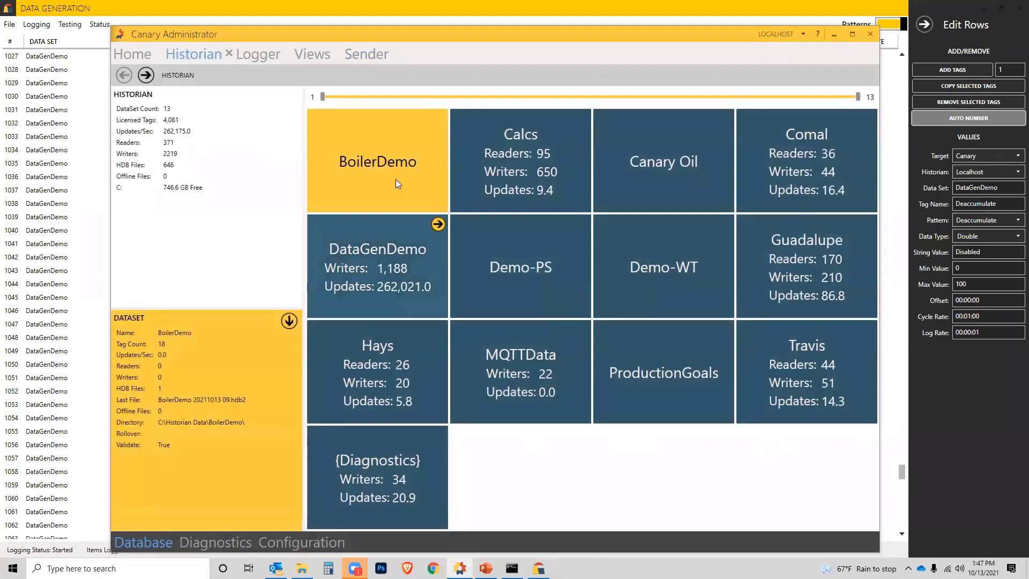
pyautogui.click(380, 264)
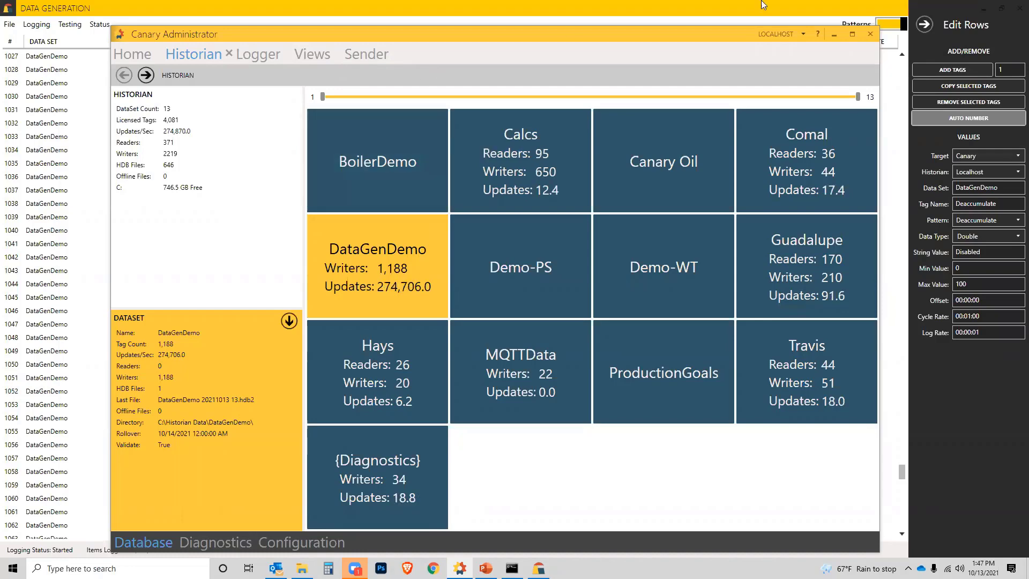
pyautogui.click(834, 36)
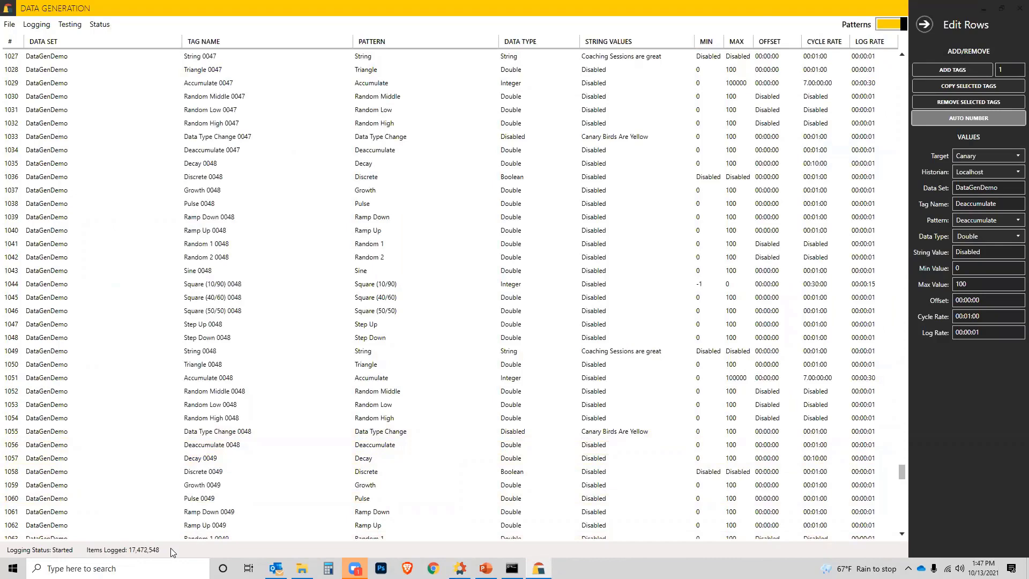
pyautogui.click(460, 568)
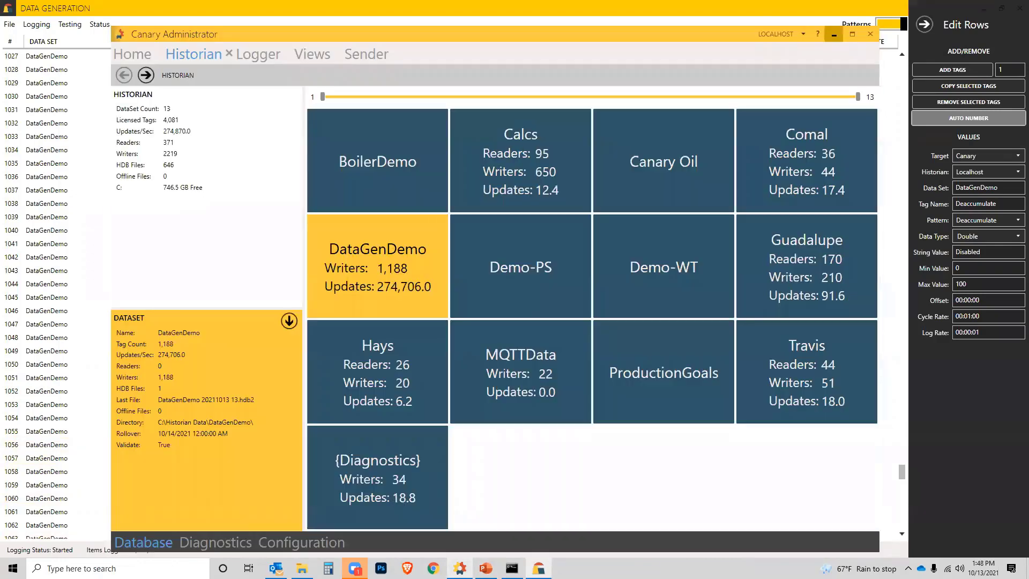
pyautogui.click(389, 268)
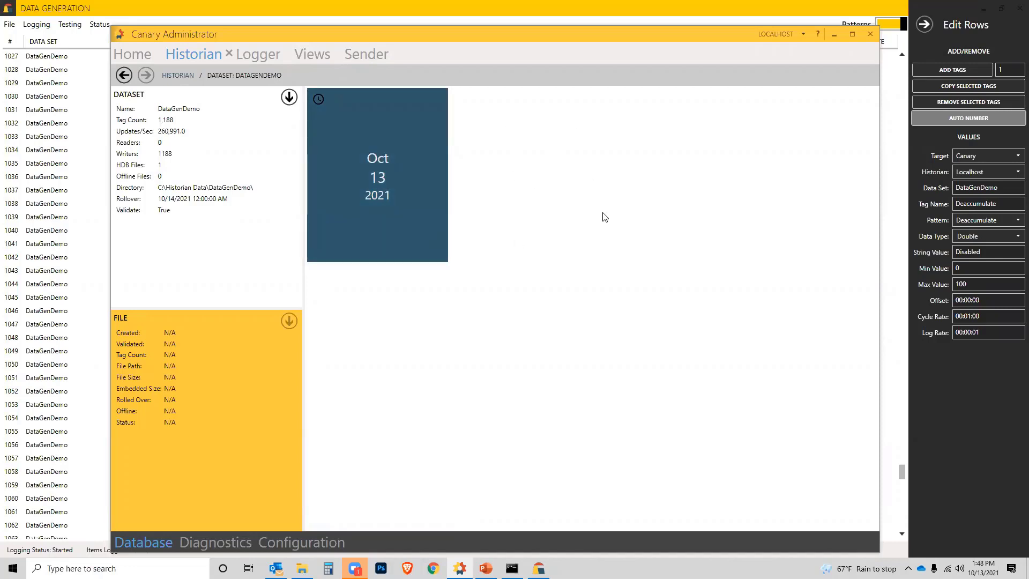
pyautogui.moveTo(344, 159)
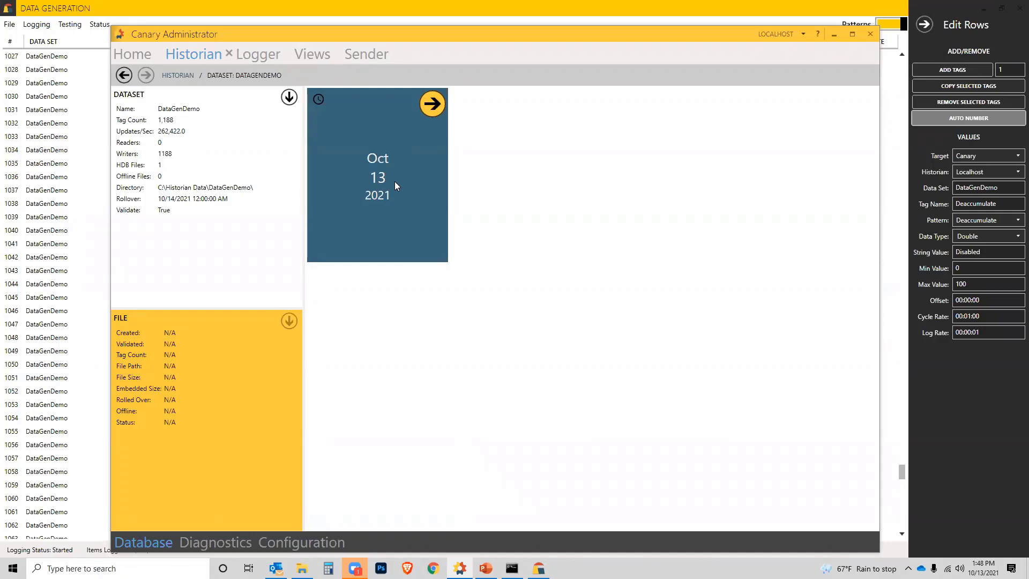
# Step: Return to the Data Generator and stop the logging
pyautogui.click(834, 35)
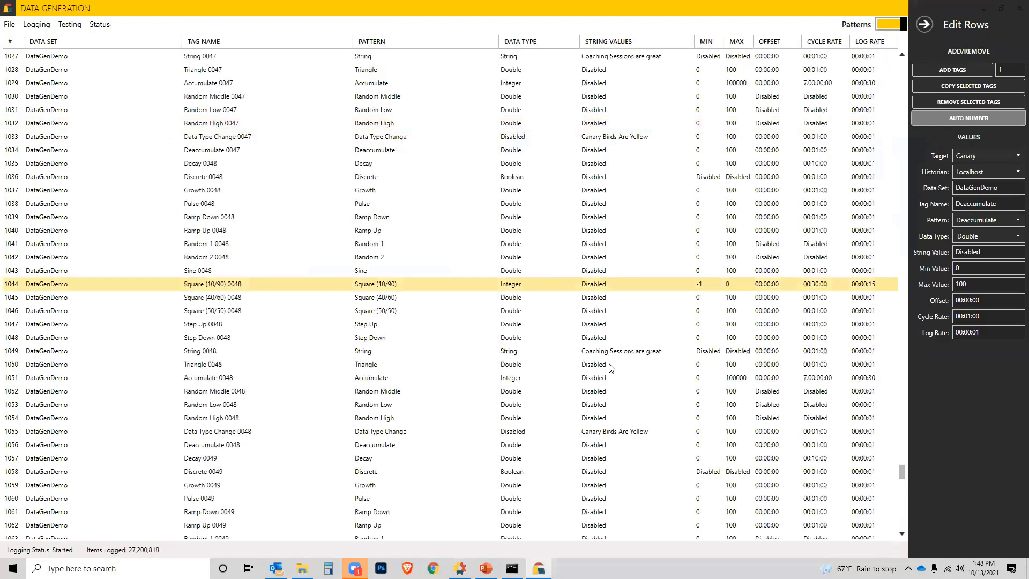
pyautogui.click(36, 24)
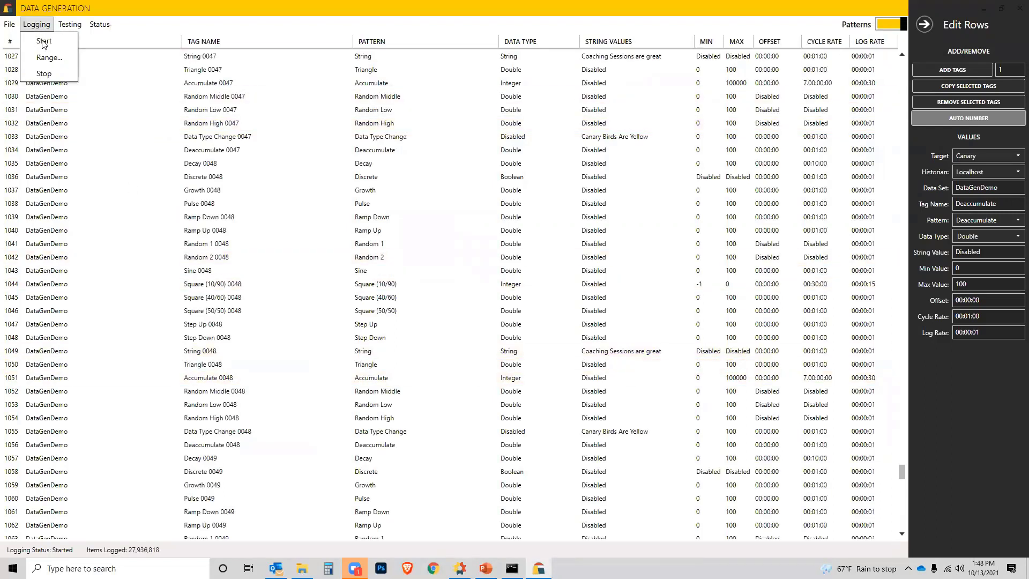
pyautogui.click(51, 74)
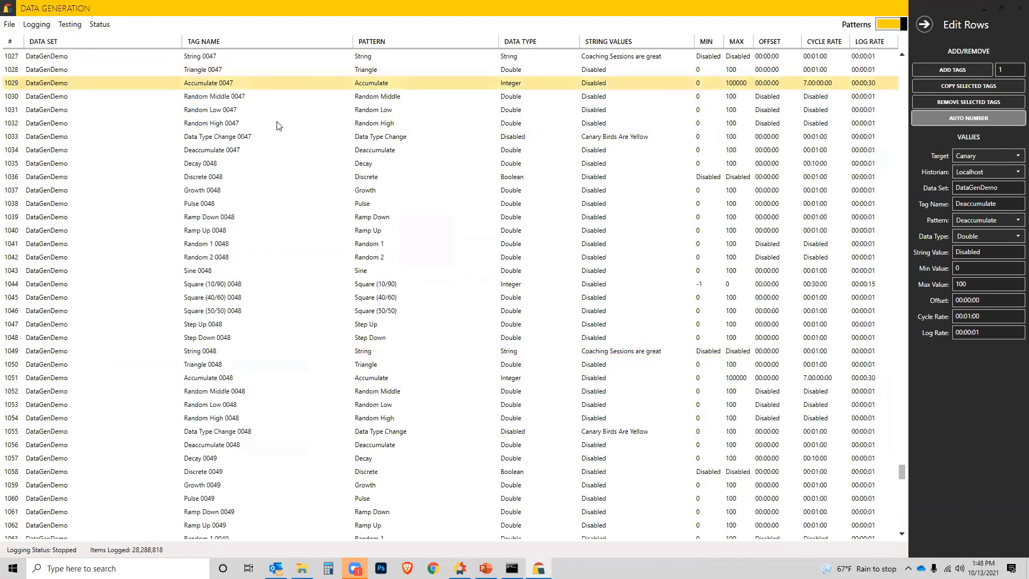
# Step: Open the saved tag configuration BoilerDemo.dgf
pyautogui.click(8, 25)
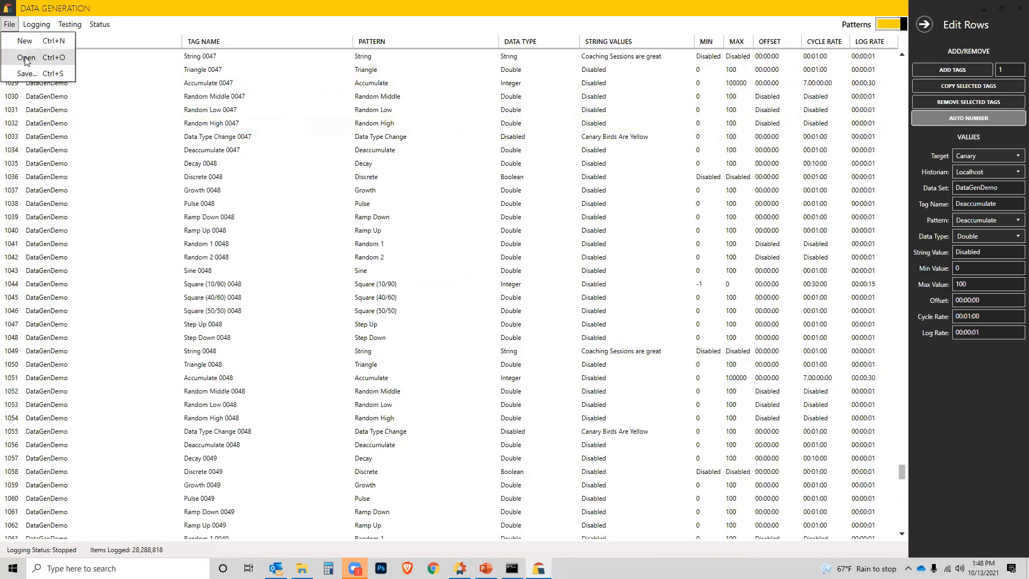
pyautogui.click(25, 57)
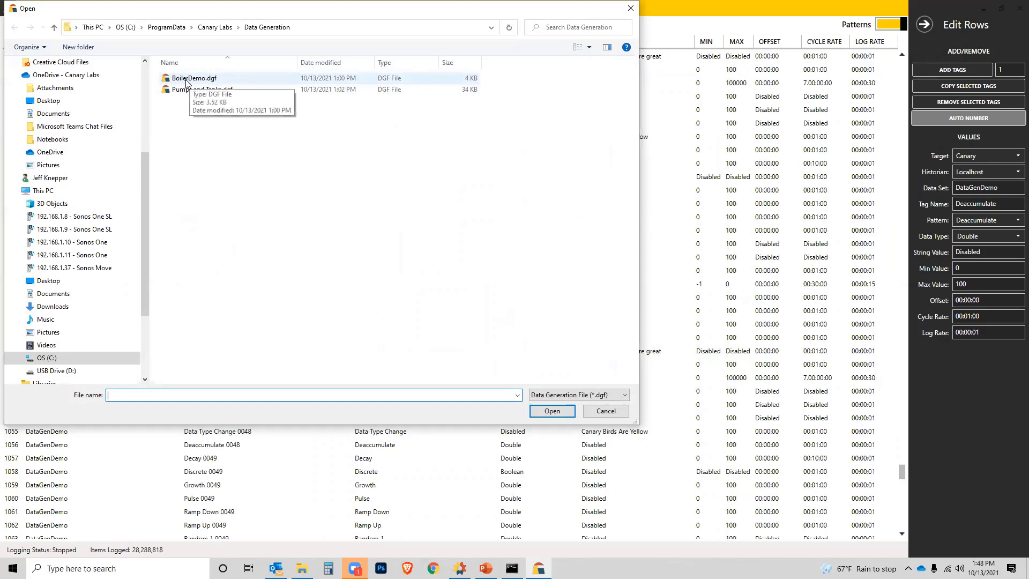
pyautogui.doubleClick(186, 81)
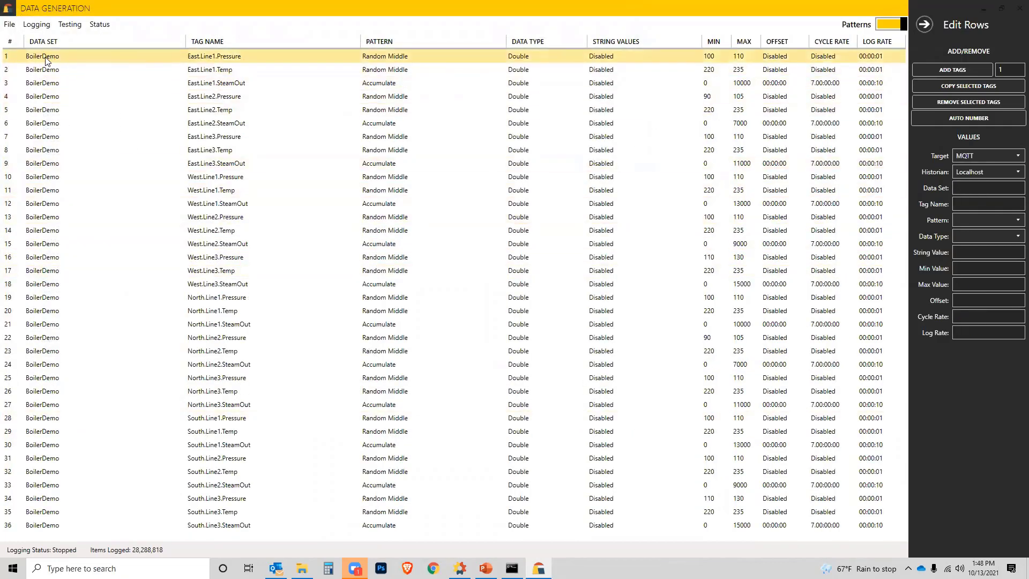
# Step: Select the tags from South.Line3.SteamOut in row 36 back to North.Line1.Pressure in row 19 and copy them once
pyautogui.click(197, 59)
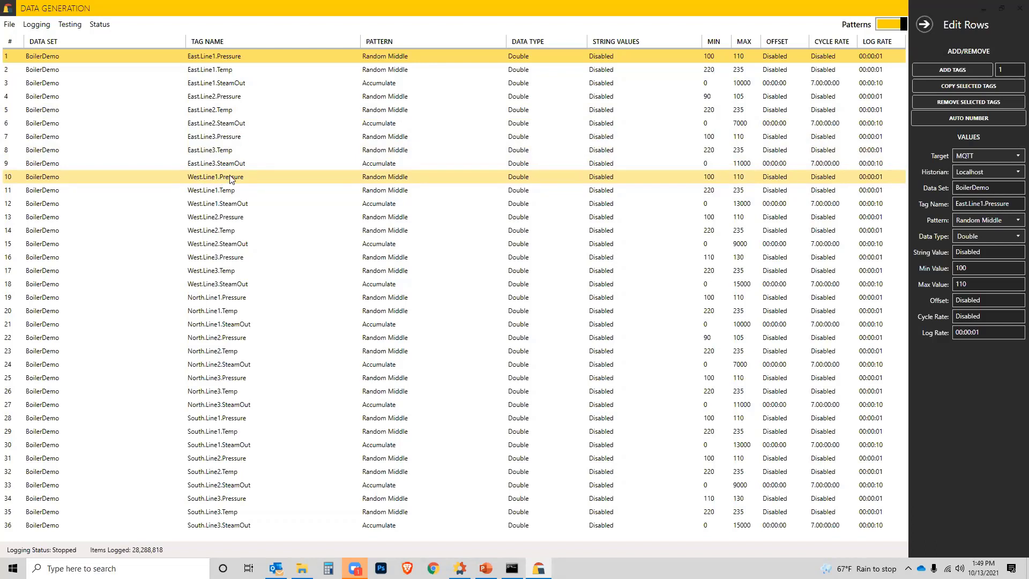
pyautogui.click(224, 526)
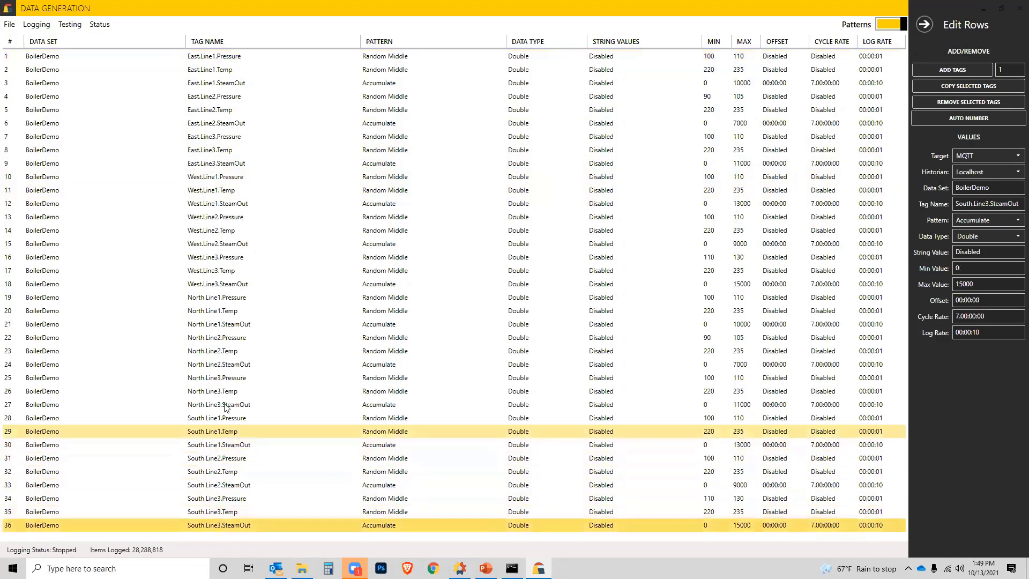
pyautogui.keyDown('shift'); pyautogui.click(211, 299); pyautogui.keyUp('shift')
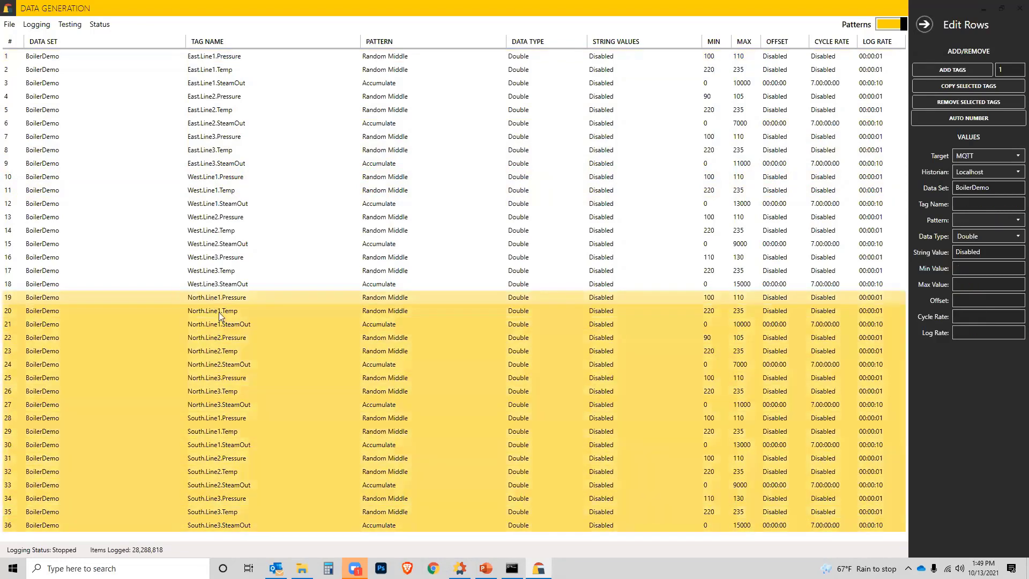
pyautogui.click(952, 89)
pyautogui.scroll(-6, 272, 417)
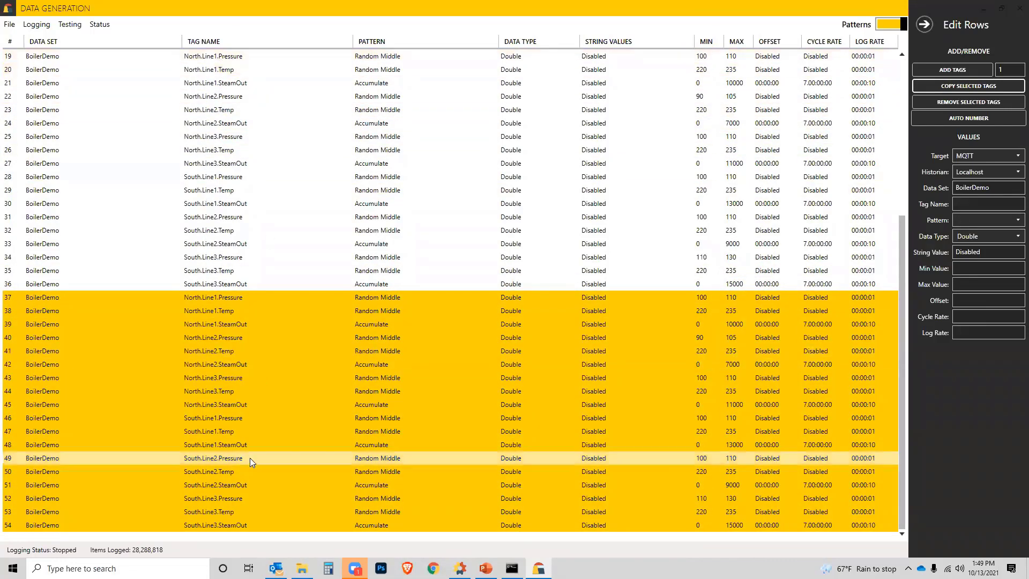
# Step: Save the extended tag list over the existing BoilerDemo.dgf file
pyautogui.click(15, 27)
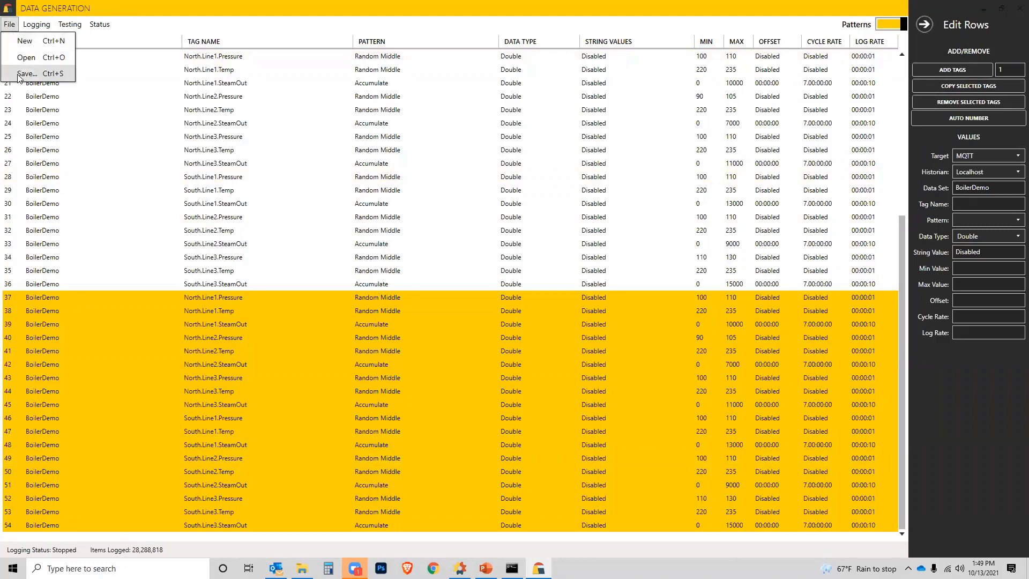
pyautogui.click(53, 75)
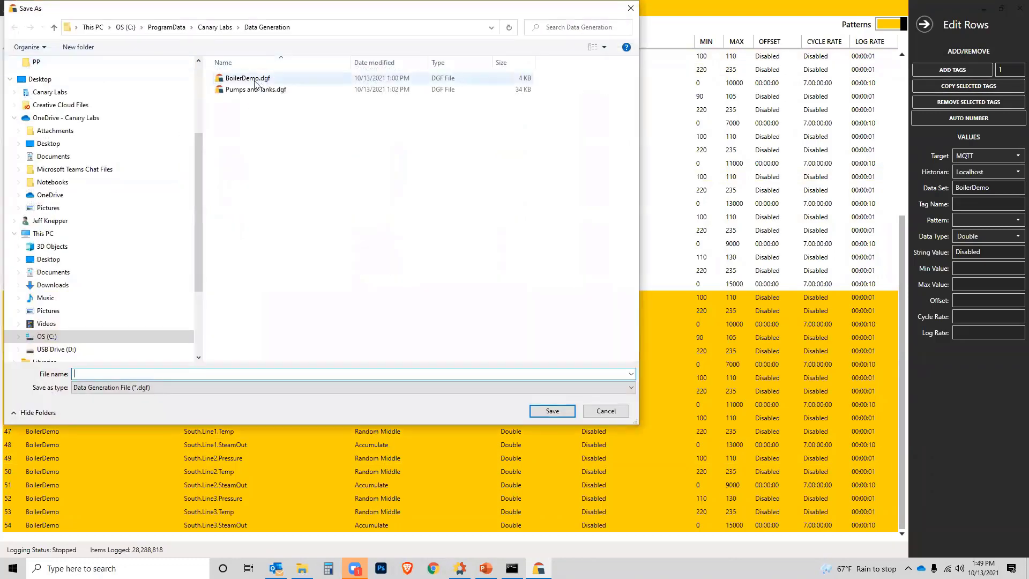
pyautogui.doubleClick(261, 82)
pyautogui.click(528, 324)
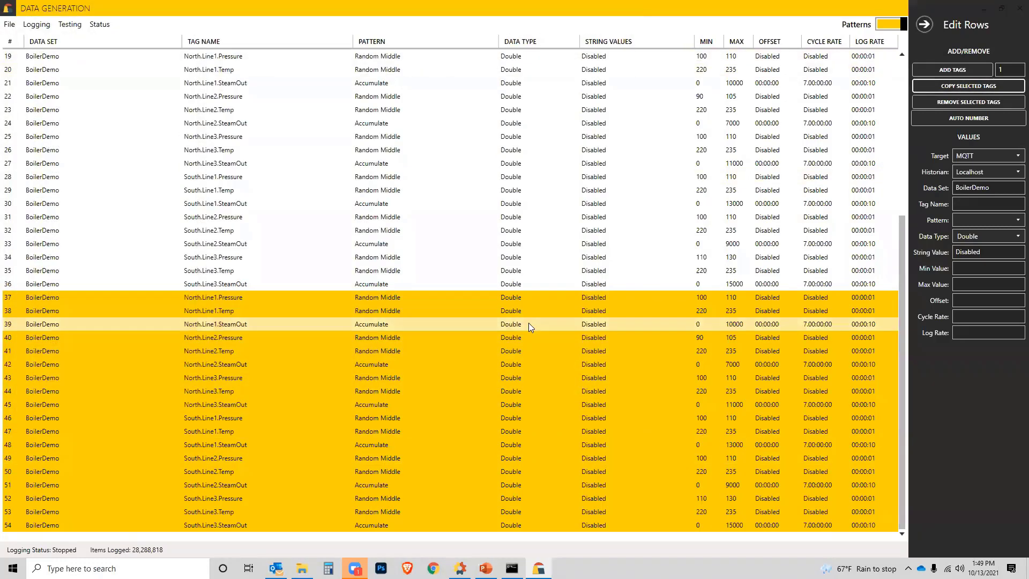
# Step: Switch to File Explorer and open the folder C:\ProgramData\Canary Labs\Data Generation
pyautogui.click(302, 568)
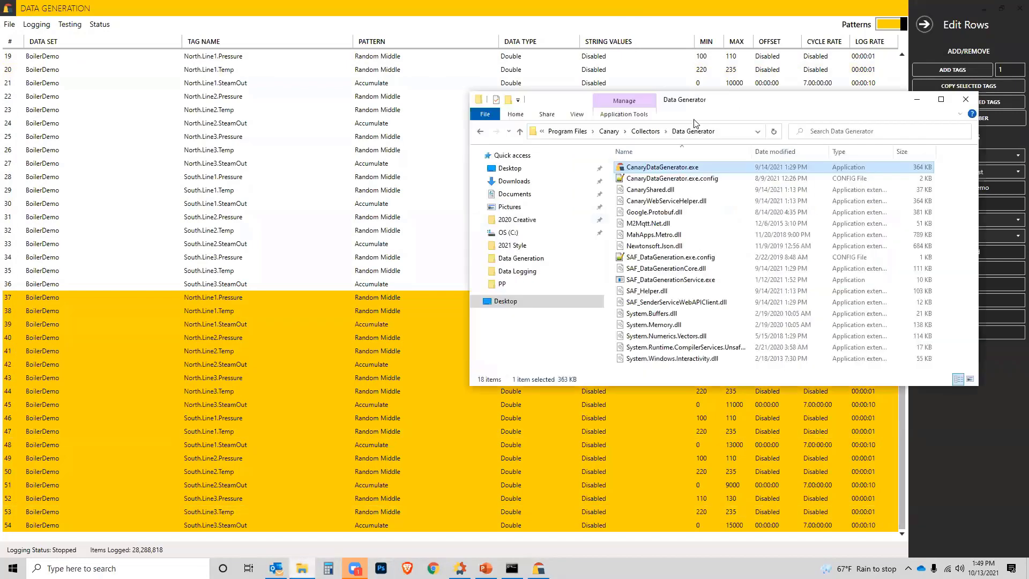
pyautogui.click(508, 232)
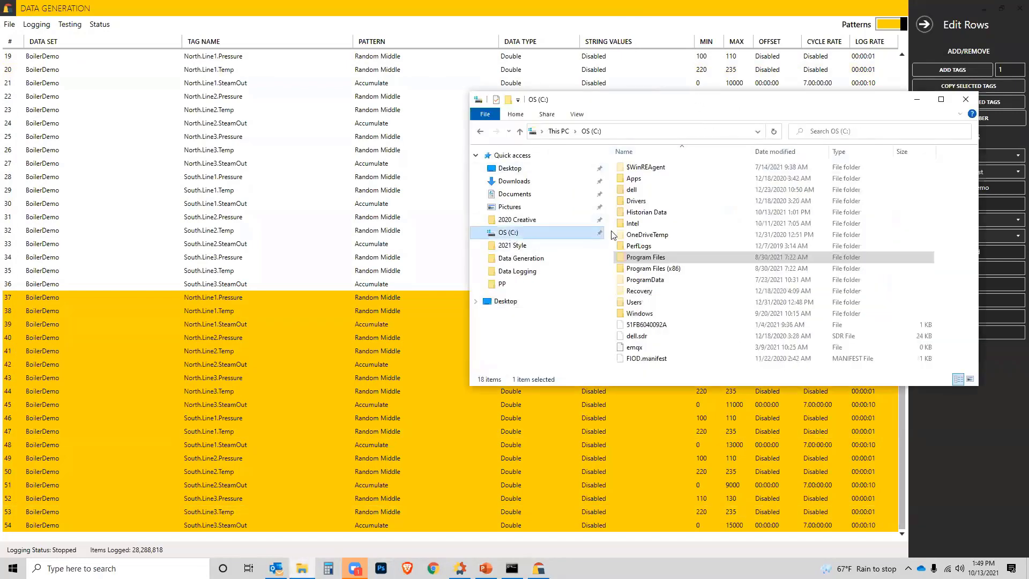
pyautogui.doubleClick(644, 281)
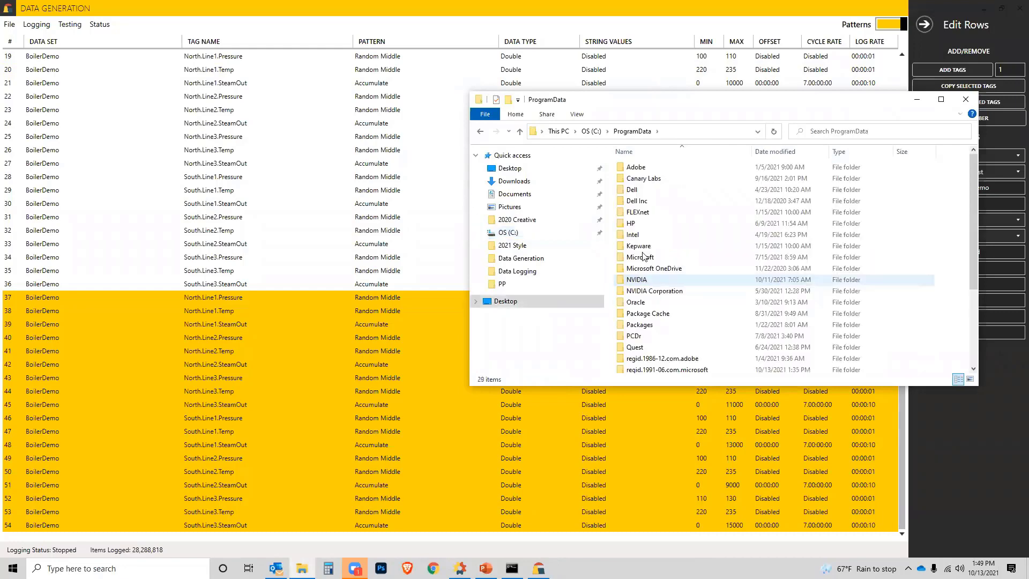
pyautogui.doubleClick(646, 179)
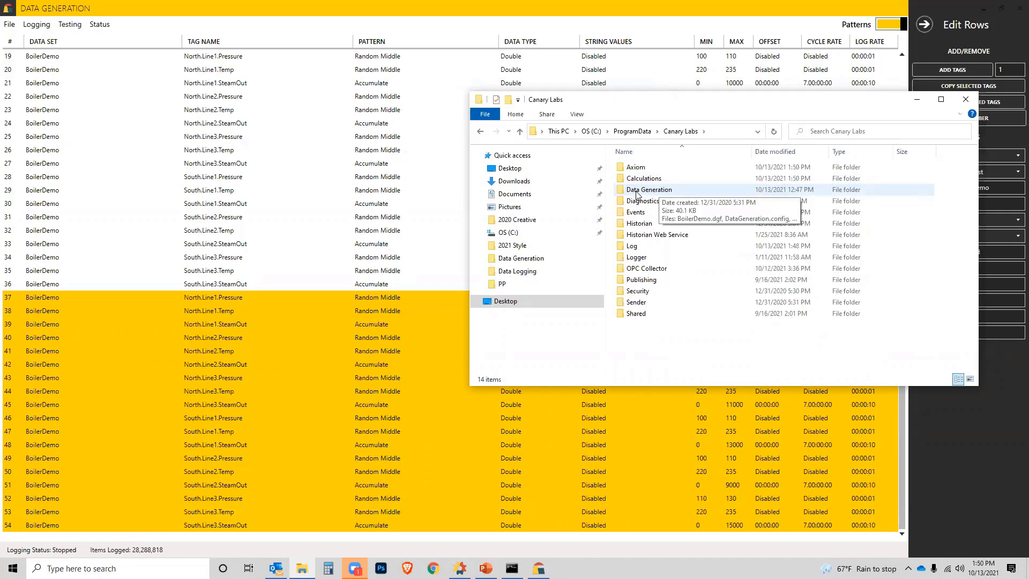
pyautogui.doubleClick(637, 190)
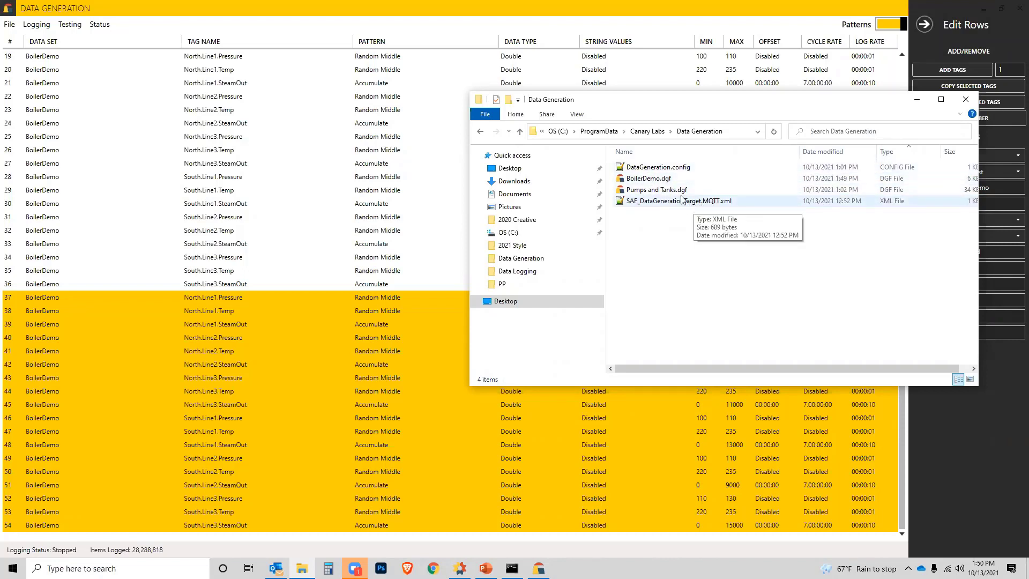
# Step: Open BoilerDemo.dgf for editing in Notepad++ and show its last tag lines
pyautogui.rightClick(650, 178)
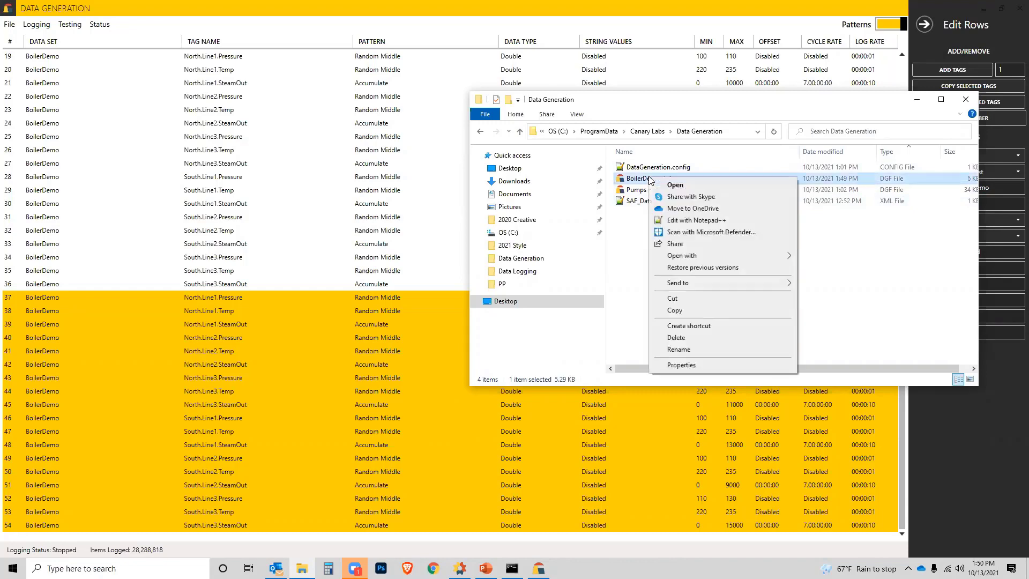
pyautogui.click(686, 221)
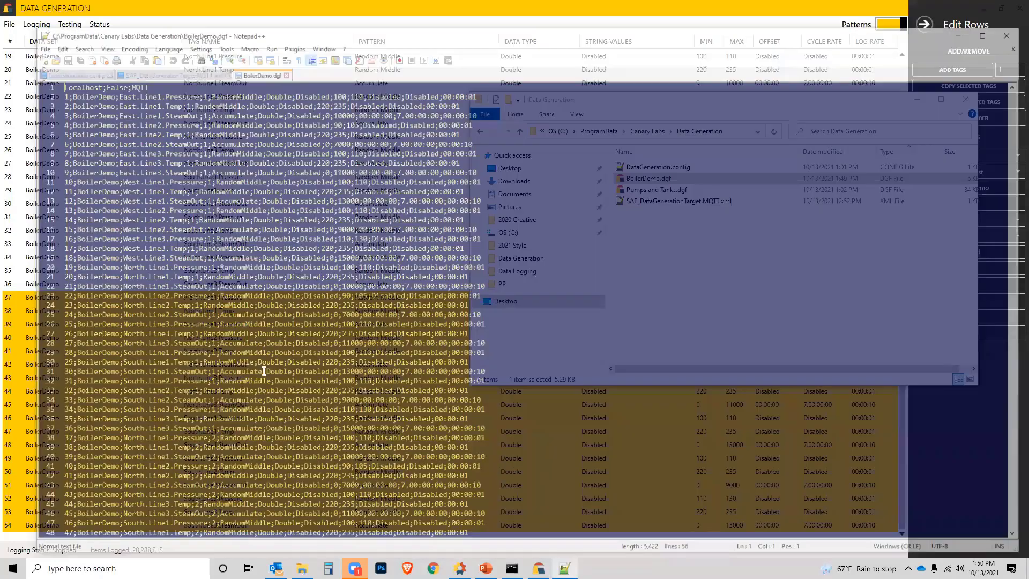
pyautogui.scroll(-6, 264, 370)
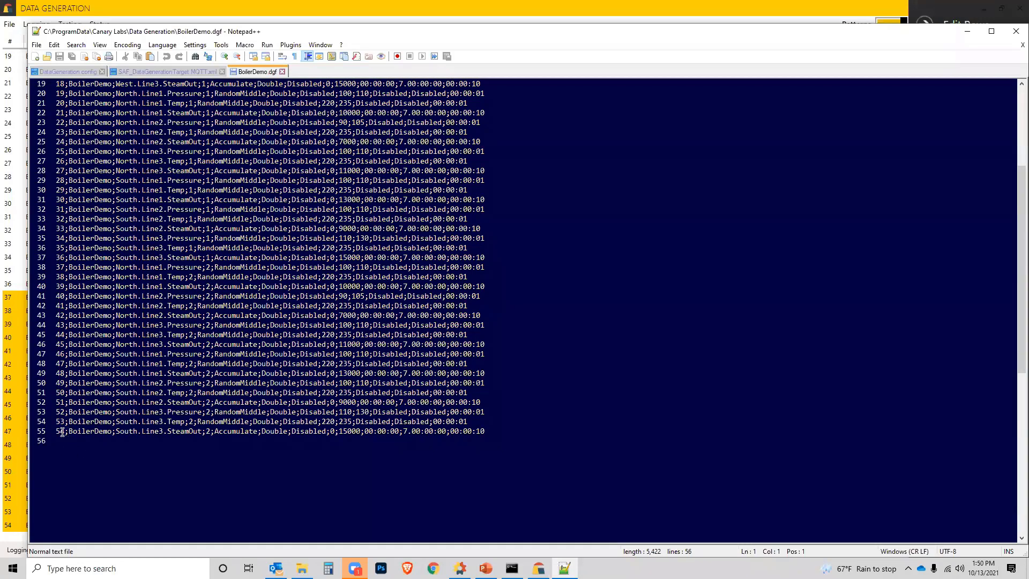
# Step: Replace North with NorthWest in tag lines 37 to 54 of BoilerDemo.dgf, limiting the replacement to the selected lines
pyautogui.moveTo(57, 431); pyautogui.dragTo(64, 432)
pyautogui.moveTo(69, 431); pyautogui.dragTo(46, 271)
pyautogui.click(495, 431)
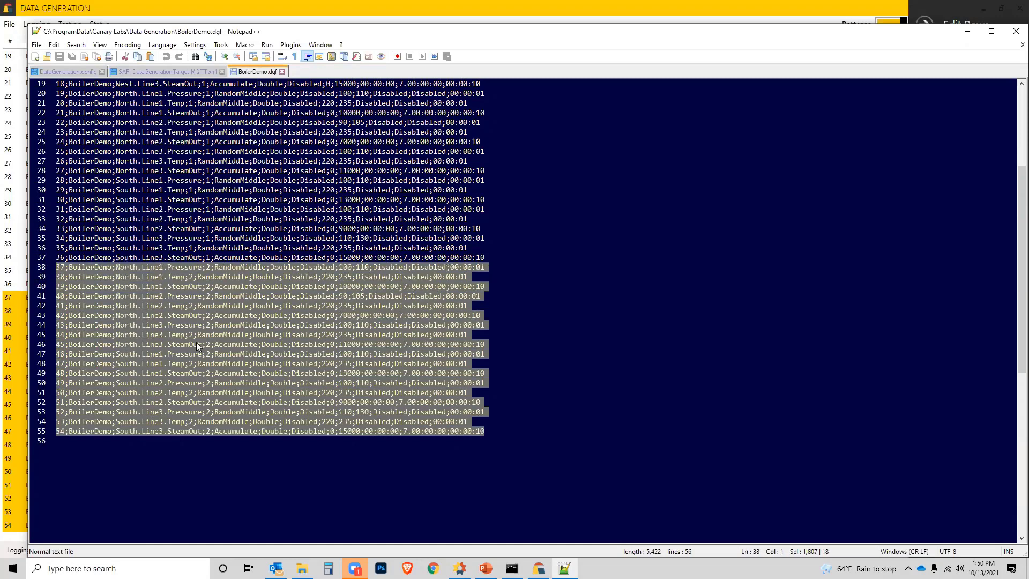
pyautogui.hotkey('ctrl', 'f')
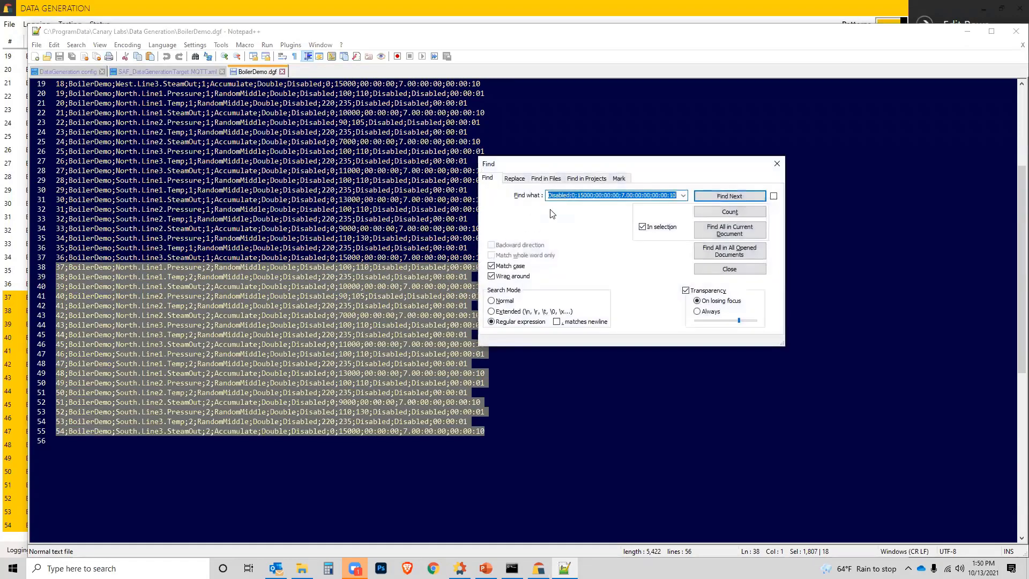
pyautogui.click(515, 179)
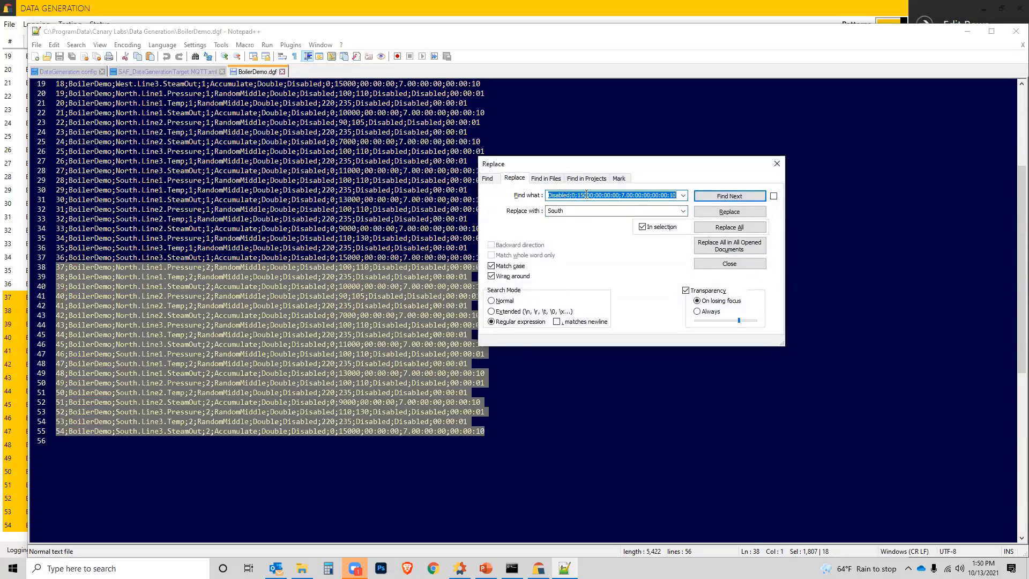
pyautogui.write('North')
pyautogui.press('Tab')
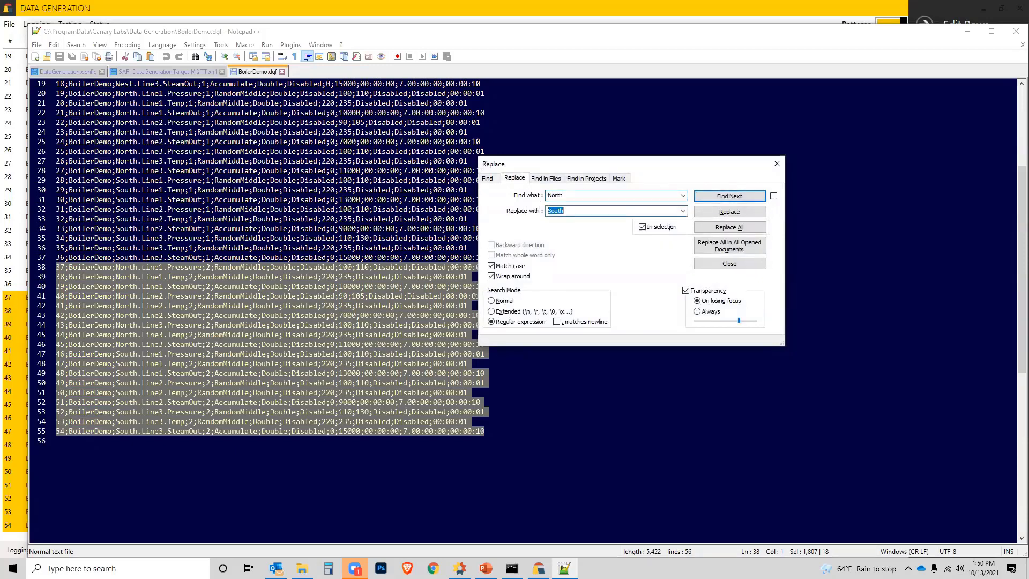
pyautogui.write('NorthWest')
pyautogui.click(727, 227)
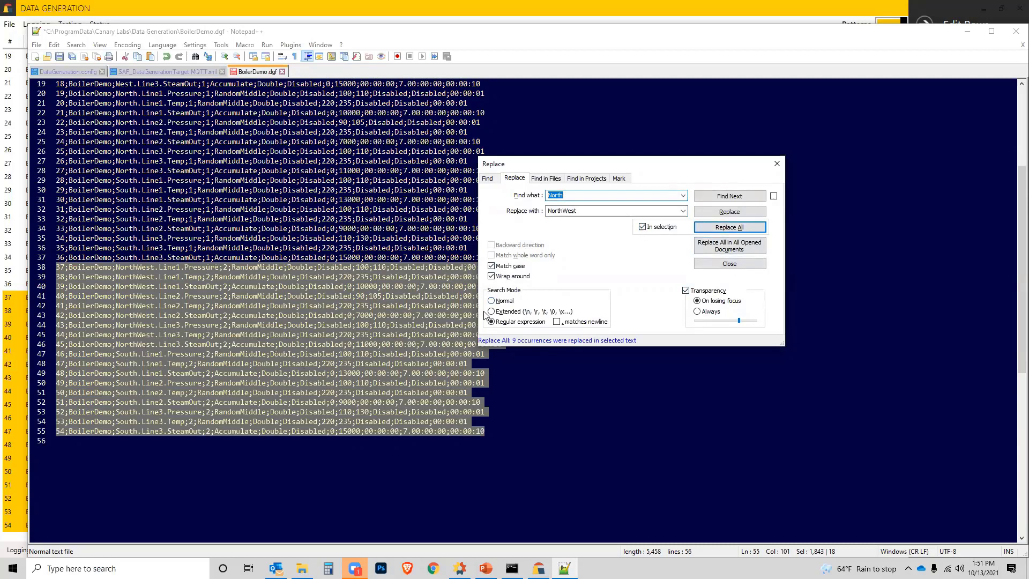
# Step: Replace every South with SouthWest within the same selected tag lines and close the Replace dialog
pyautogui.write('Sou')
pyautogui.doubleClick(563, 210)
pyautogui.press('Home')
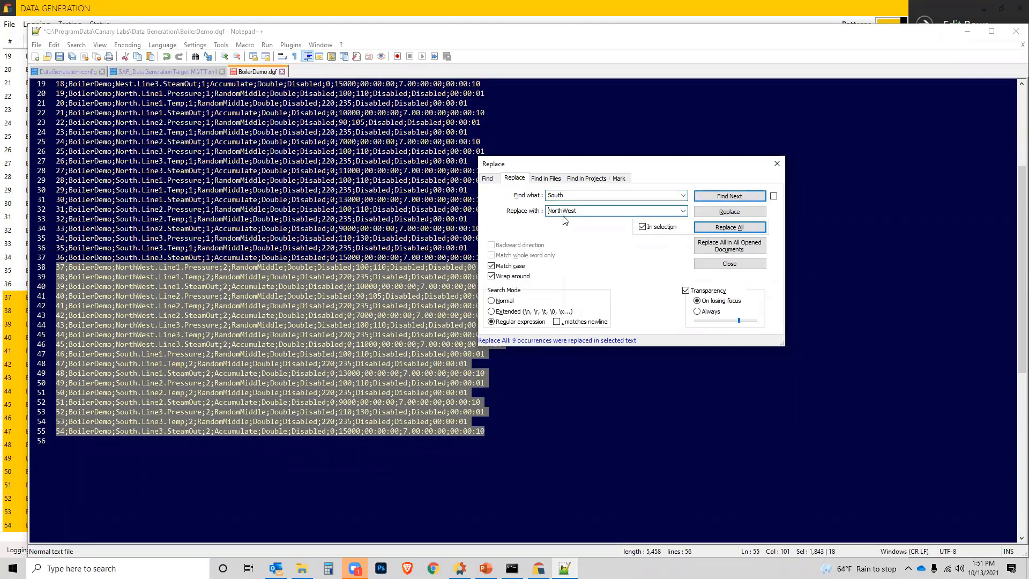
pyautogui.press('Delete')
pyautogui.press('Delete')
pyautogui.press('Delete')
pyautogui.write('South')
pyautogui.click(744, 228)
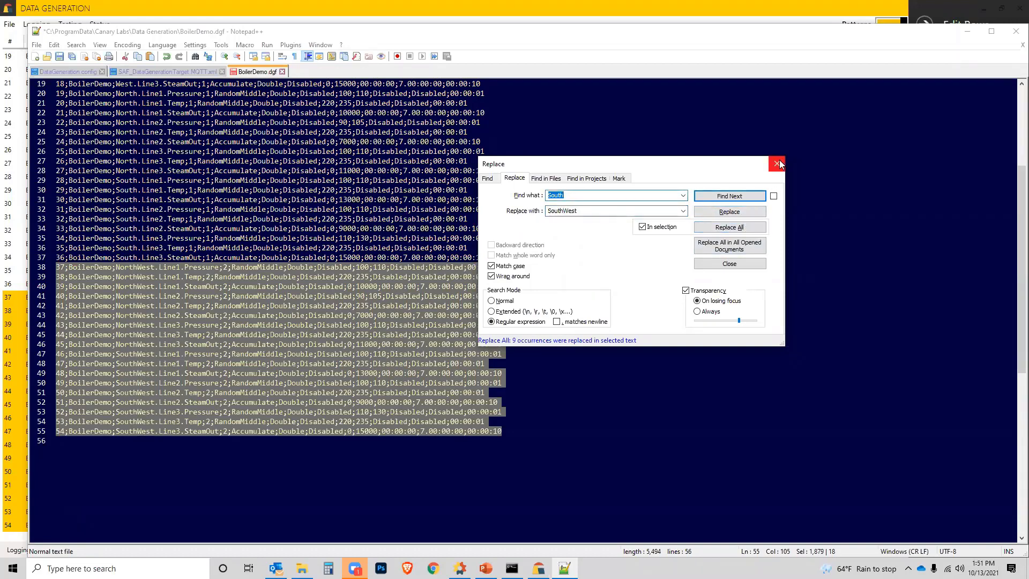
pyautogui.click(777, 163)
# Step: Save the edited BoilerDemo.dgf, put Notepad++ away and close the File Explorer window to return to the Data Generation program
pyautogui.click(60, 56)
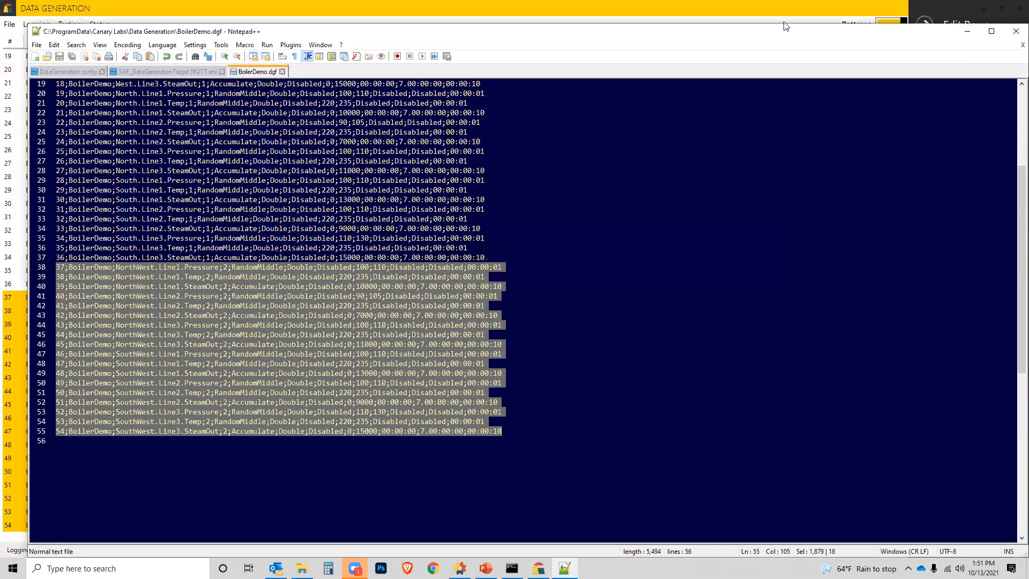
pyautogui.click(963, 35)
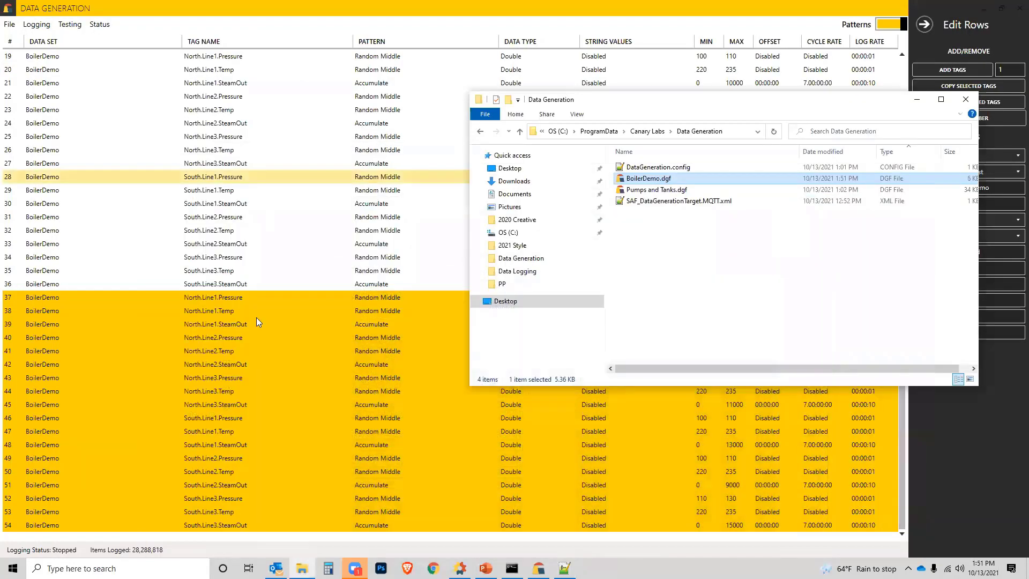
pyautogui.click(967, 101)
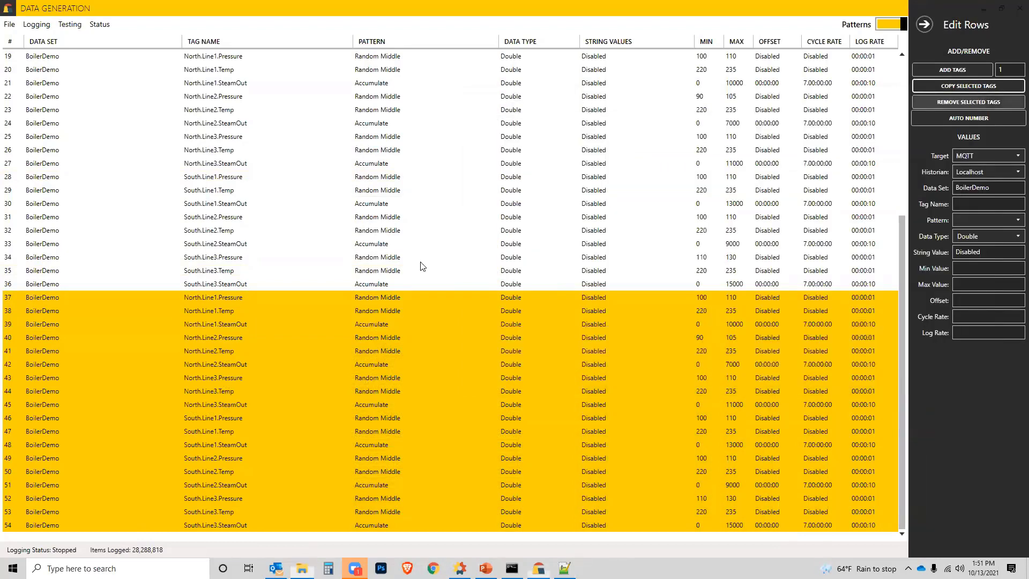
# Step: Reopen BoilerDemo.dgf in the Data Generation program, review the renamed tags and select NorthWest.Line1.Pressure in row 37
pyautogui.click(7, 27)
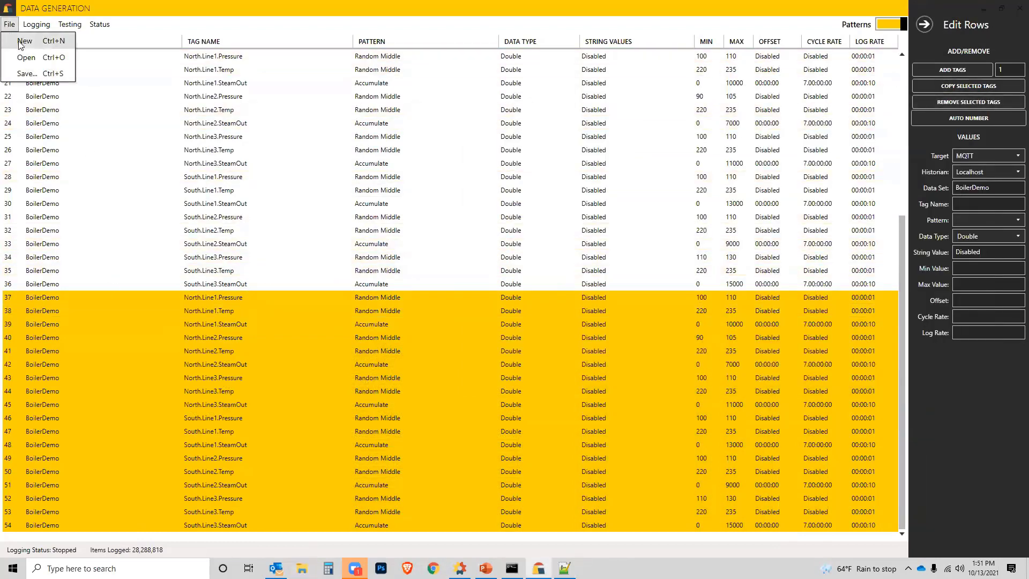
pyautogui.click(27, 57)
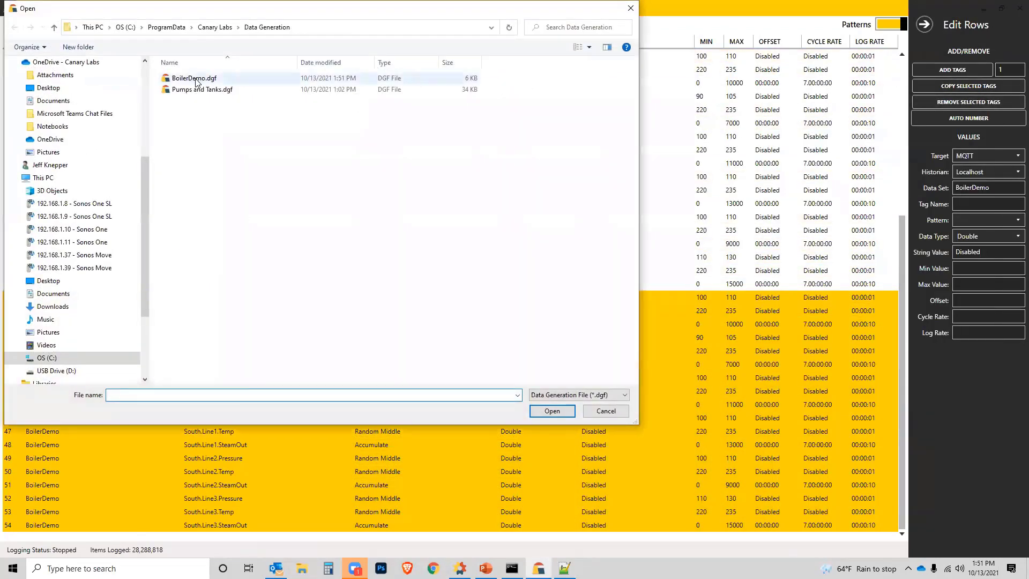
pyautogui.doubleClick(198, 79)
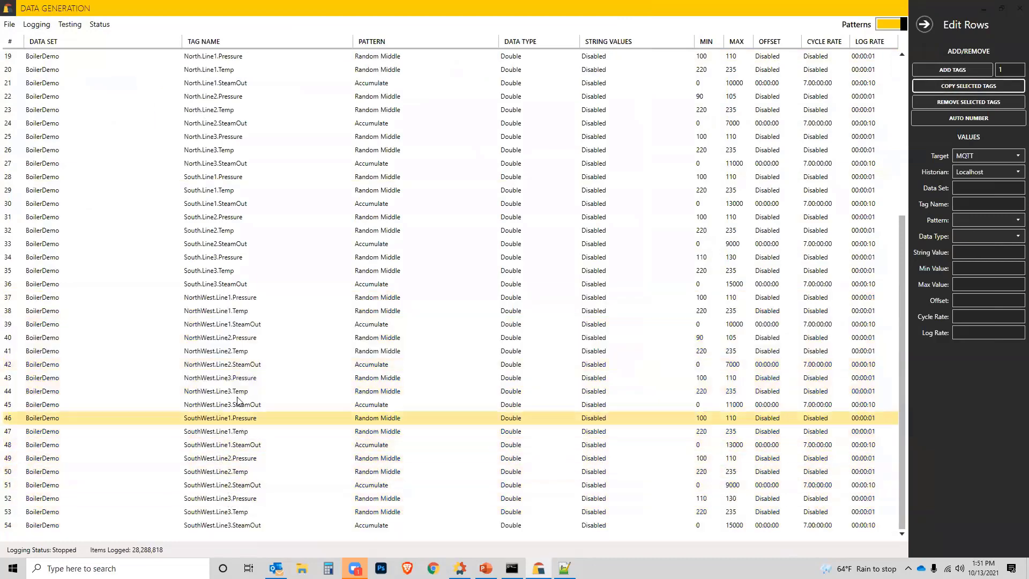
pyautogui.scroll(1, 210, 294)
pyautogui.scroll(1, 209, 294)
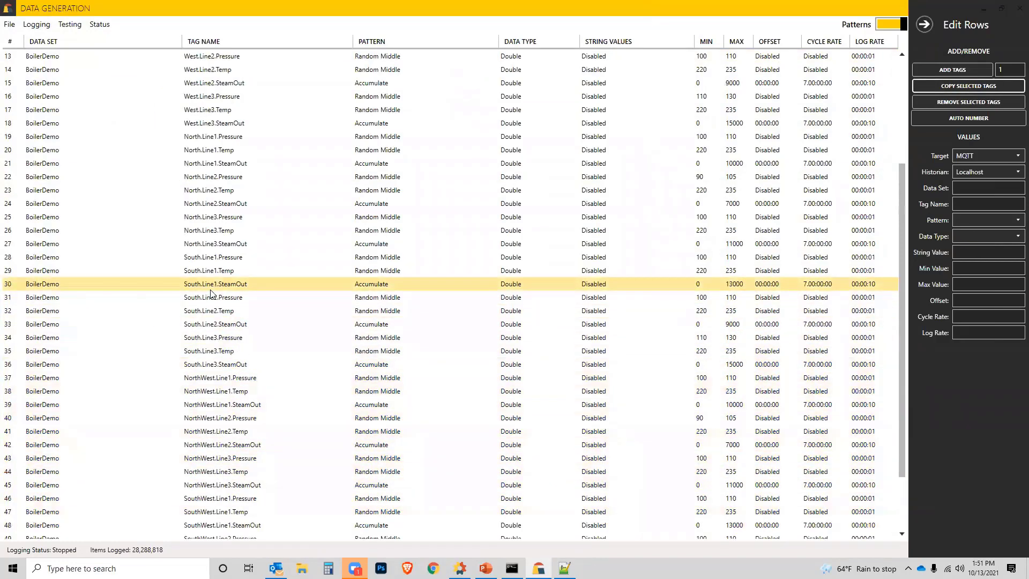
pyautogui.scroll(-2, 211, 294)
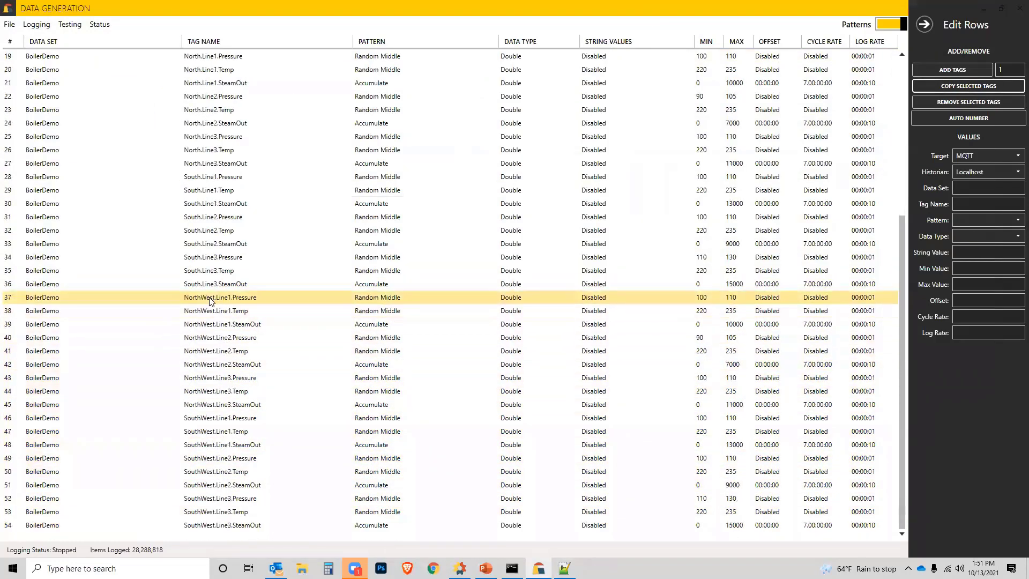
pyautogui.click(210, 300)
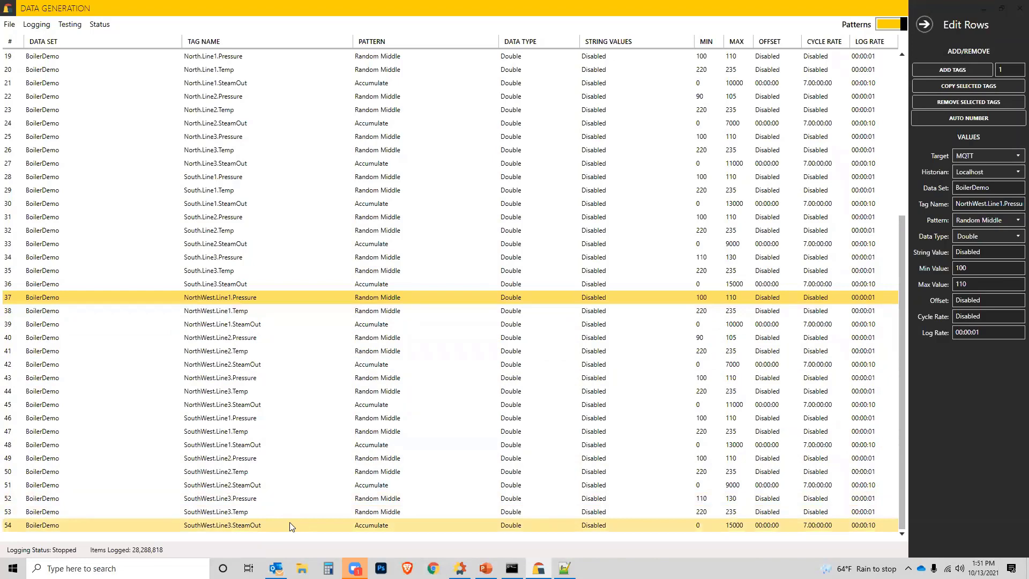
# Step: Add one new tag to the end of the list with data set BoilerDemo and tag name SouthWest.Production
pyautogui.click(407, 525)
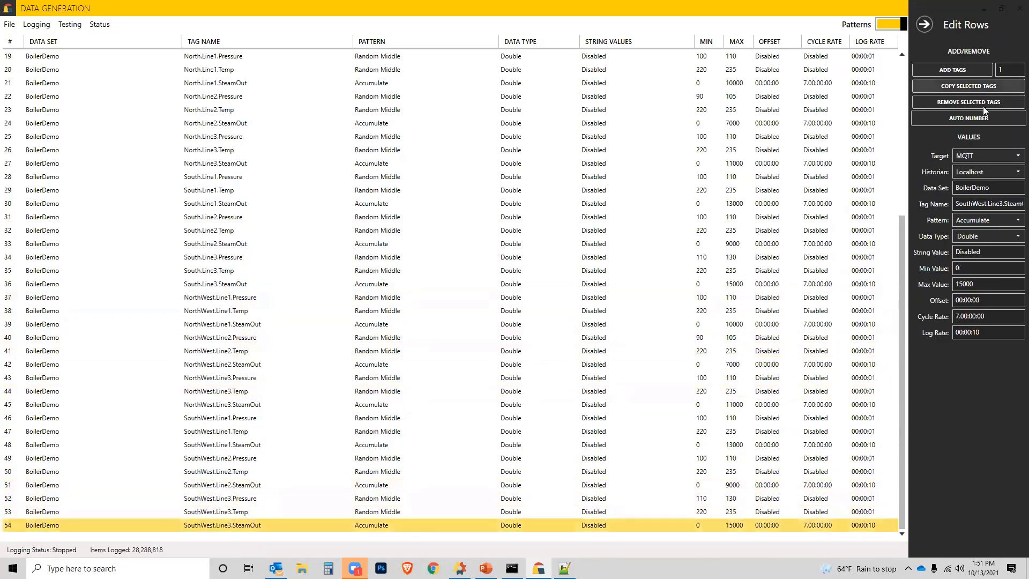
pyautogui.click(957, 70)
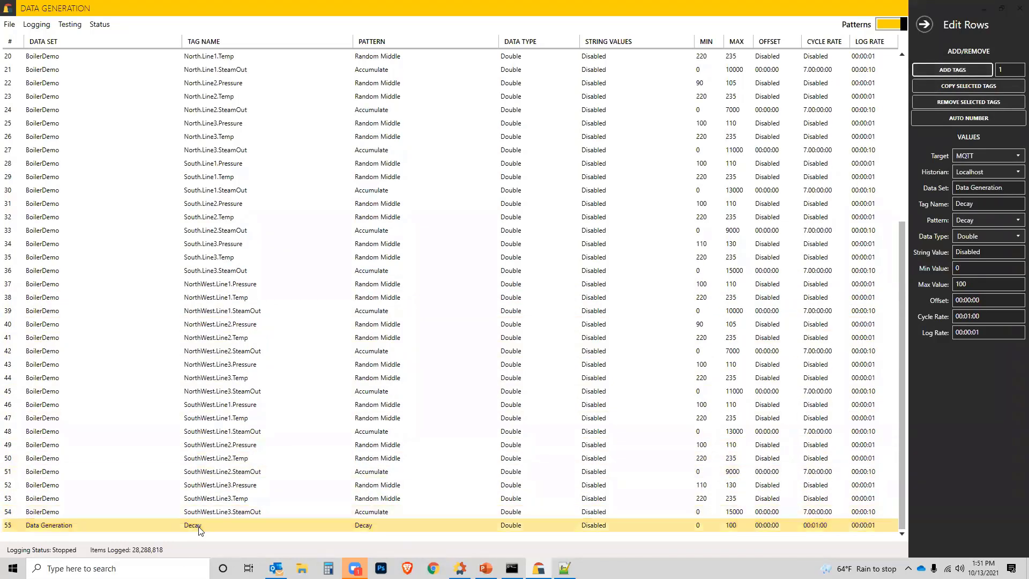
pyautogui.moveTo(1006, 188); pyautogui.dragTo(902, 188)
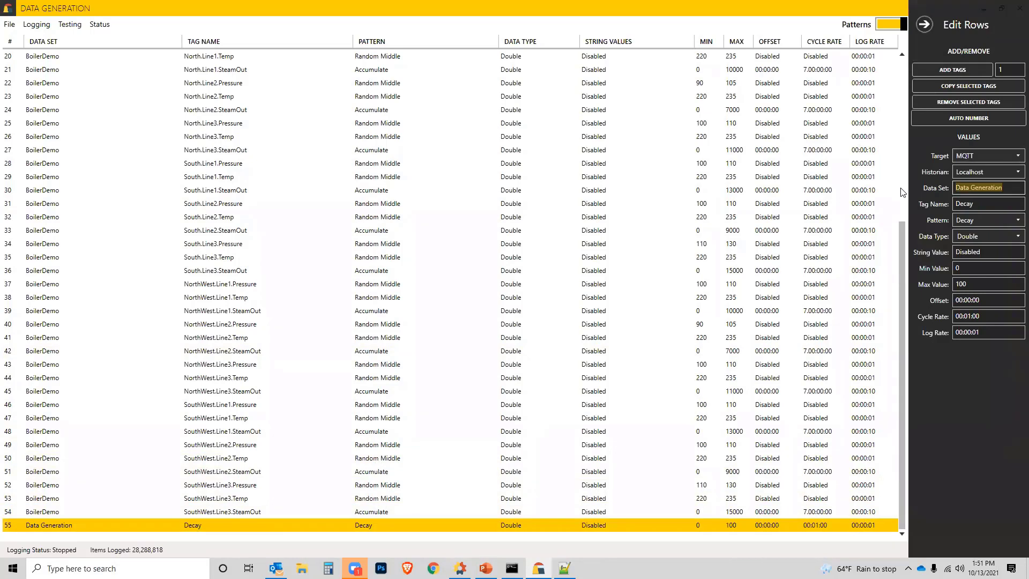
pyautogui.write('BoilerDemo')
pyautogui.press('Tab')
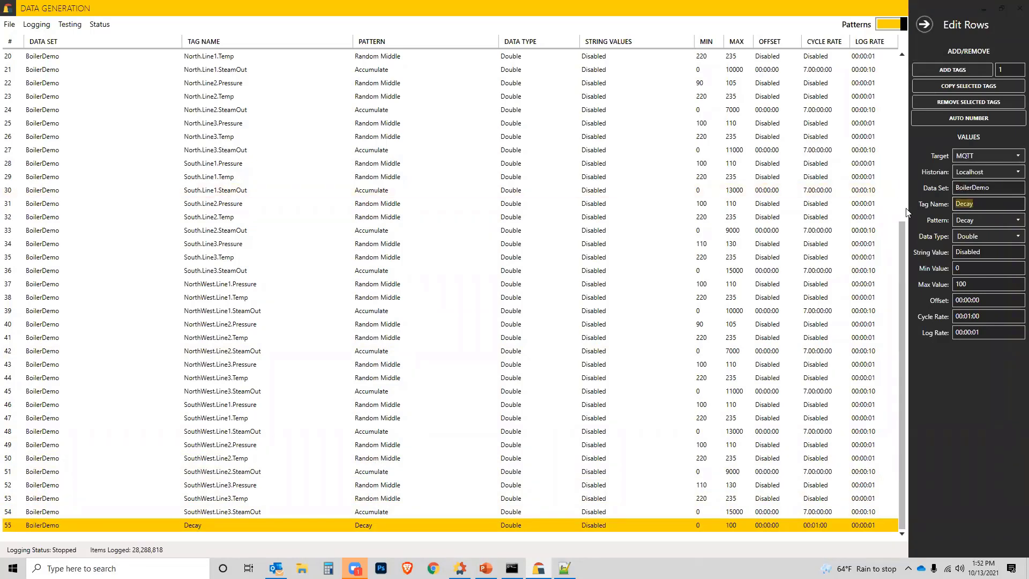
pyautogui.write('Produc')
pyautogui.write('SouthWest.')
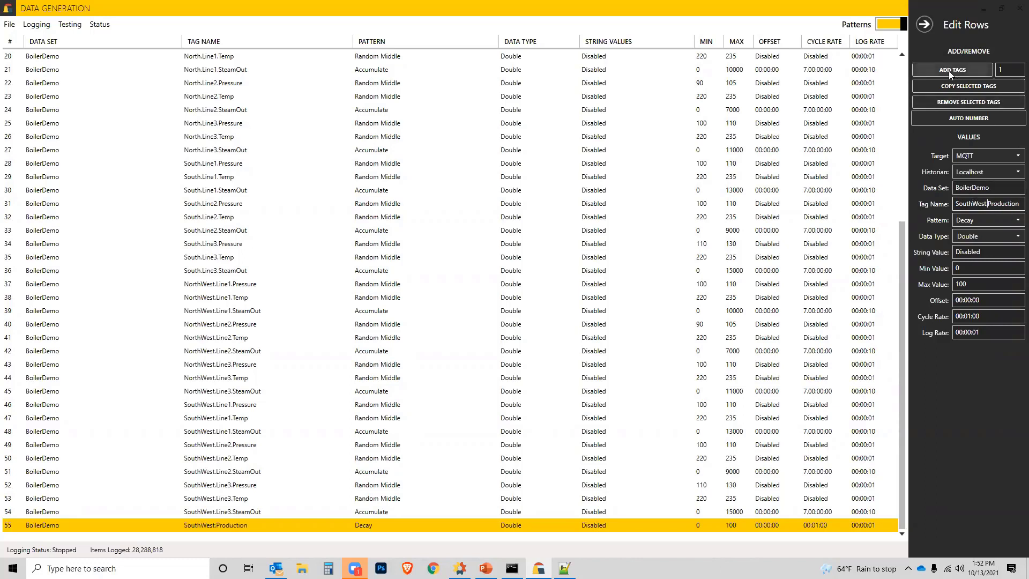
# Step: Set the SouthWest.Production tag's pattern to Accumulate and its data type to Float
pyautogui.click(1002, 68)
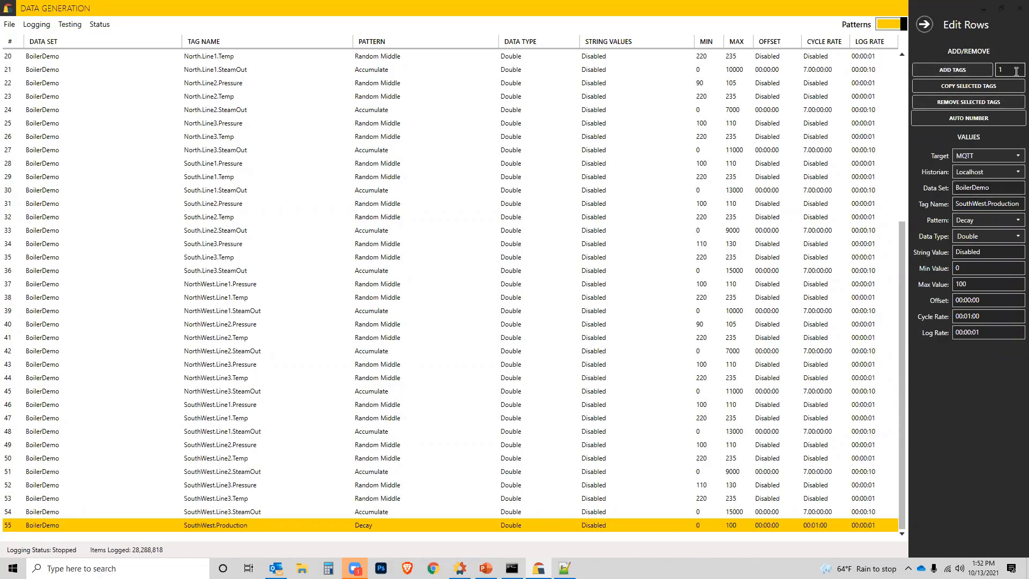
pyautogui.click(1014, 222)
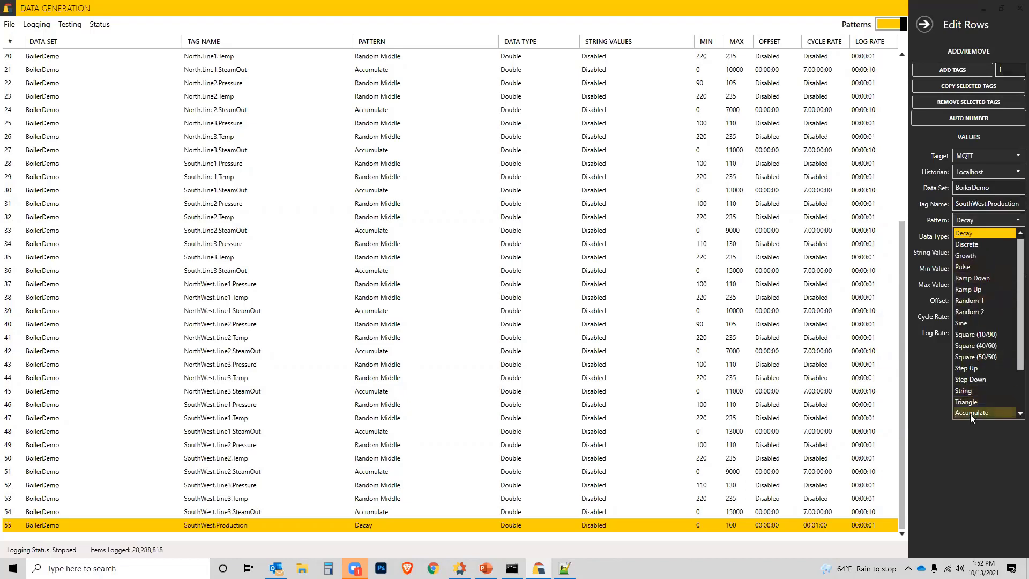
pyautogui.click(971, 414)
pyautogui.click(981, 236)
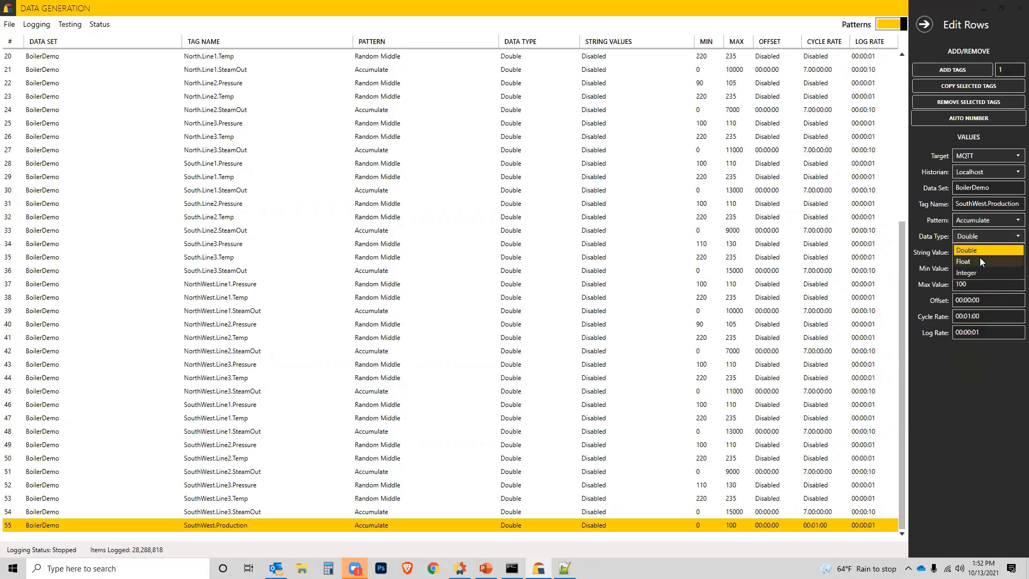
pyautogui.click(972, 261)
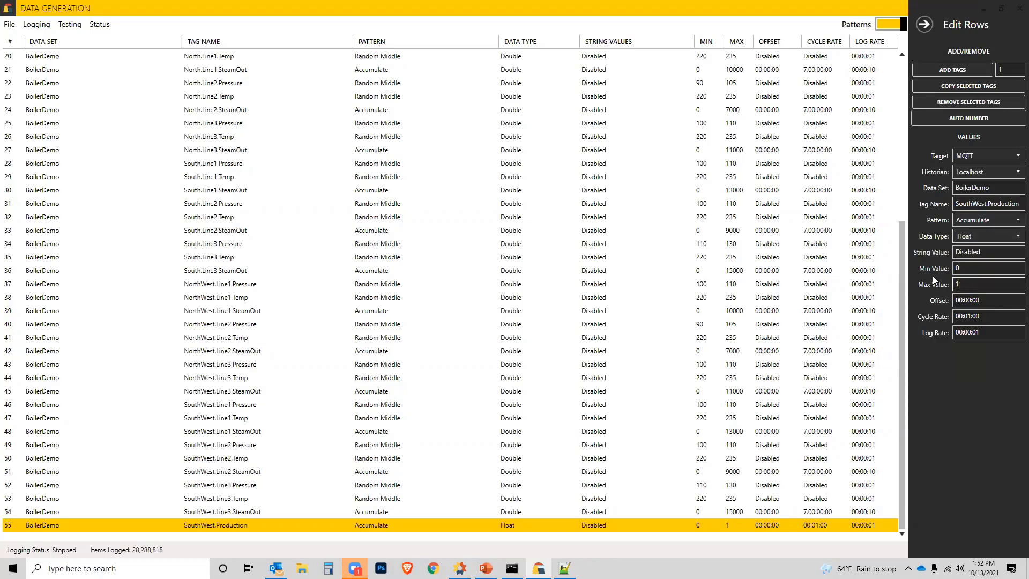
# Step: Give the SouthWest.Production tag a maximum value of 10000 and a cycle rate of 1.00:00:00
pyautogui.write('10000')
pyautogui.click(958, 316)
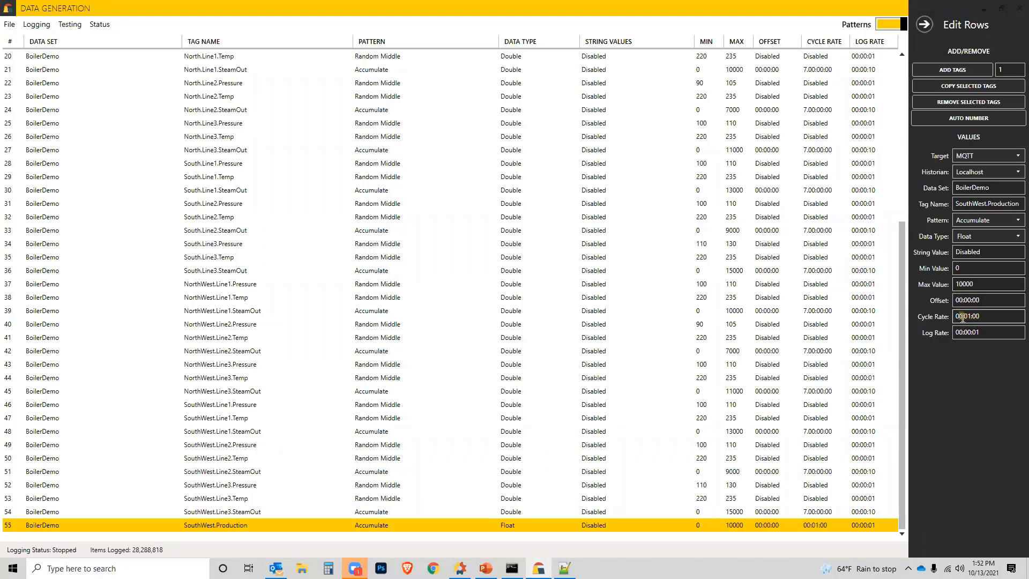
pyautogui.write('1.0')
pyautogui.press('Delete')
pyautogui.write('0')
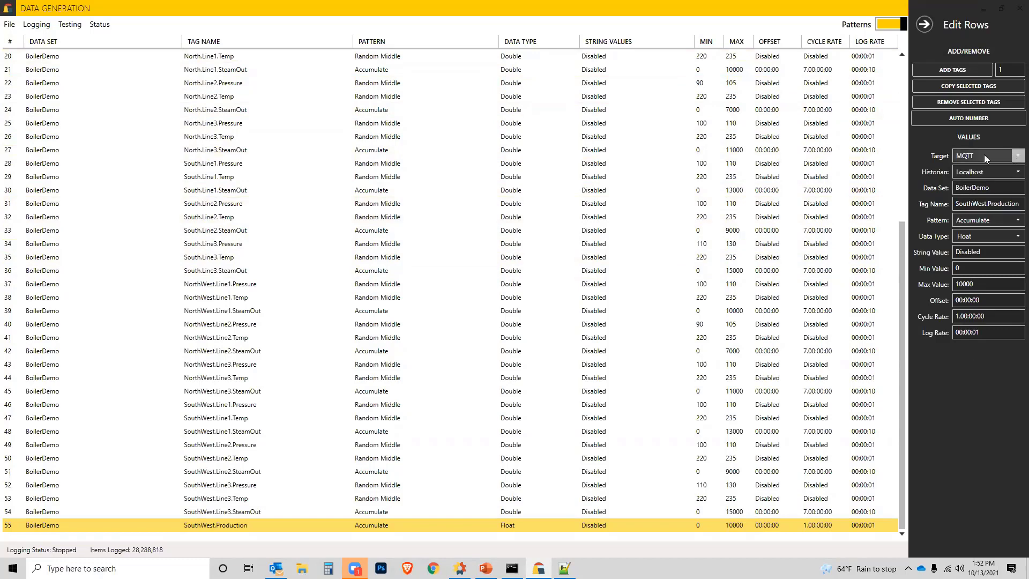
# Step: Switch the logging target to Canary and set it back to MQTT
pyautogui.click(1014, 157)
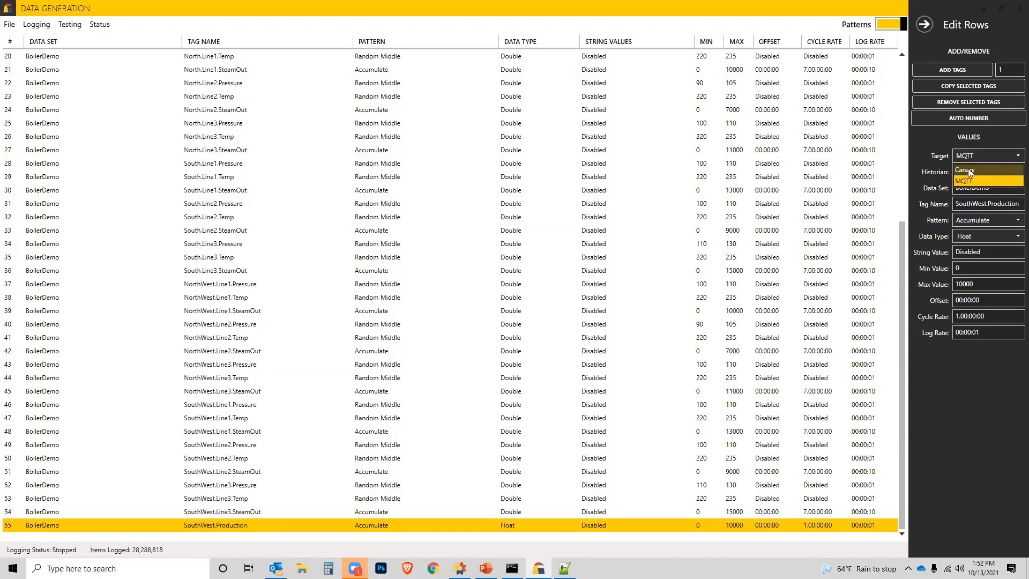
pyautogui.click(968, 171)
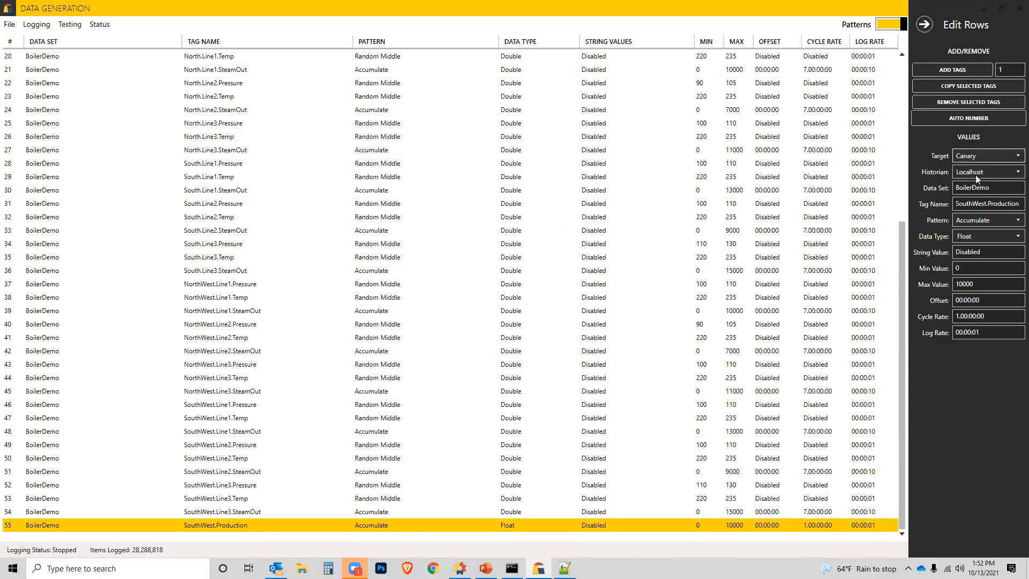
pyautogui.click(1015, 156)
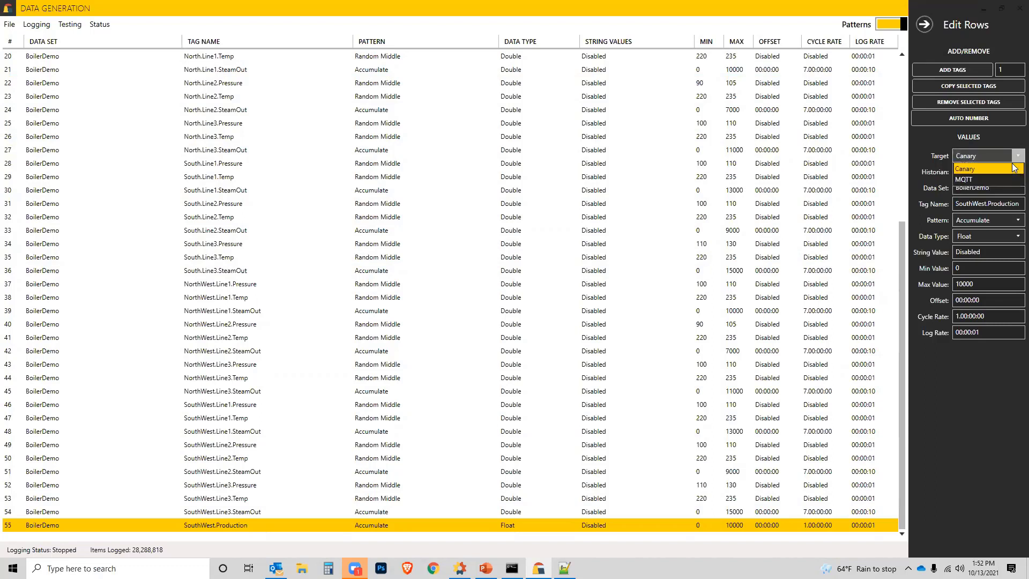
pyautogui.click(972, 180)
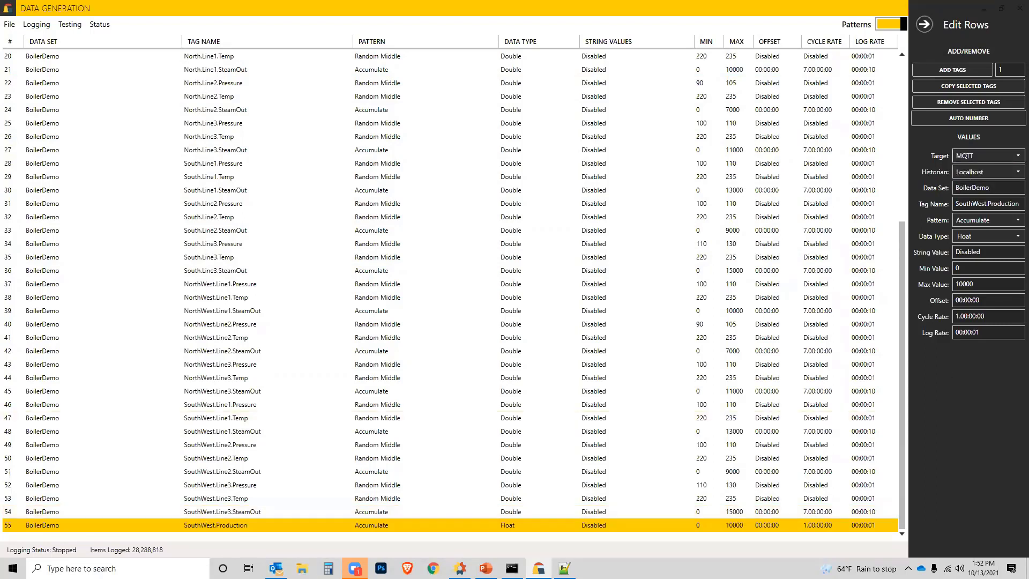
# Step: Switch to Canary Administrator and review the MQTT Collector's DataGeneration group, its localhost server and spBv1.0/# subscription settings, returning to the status view
pyautogui.click(460, 568)
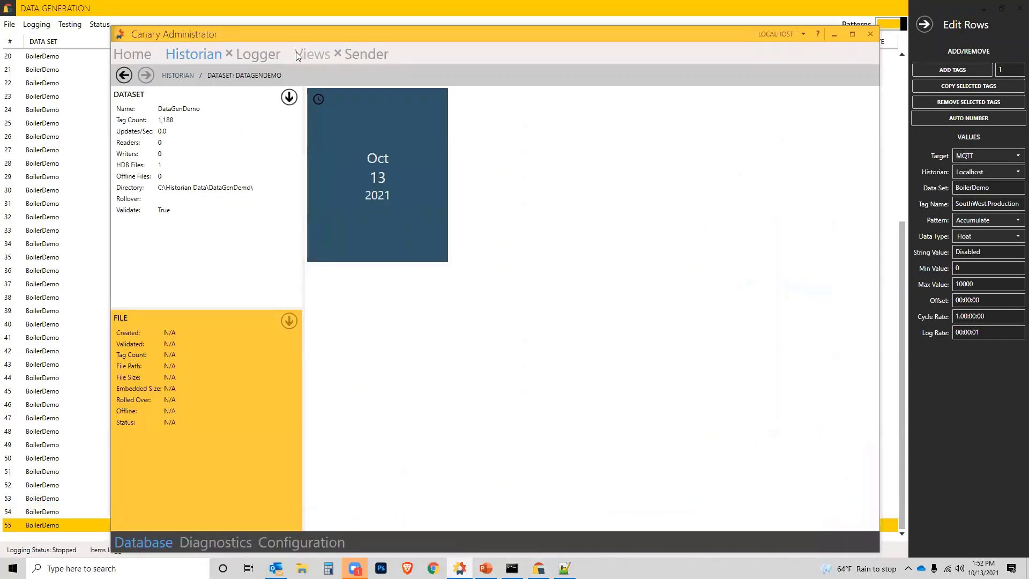
pyautogui.click(141, 54)
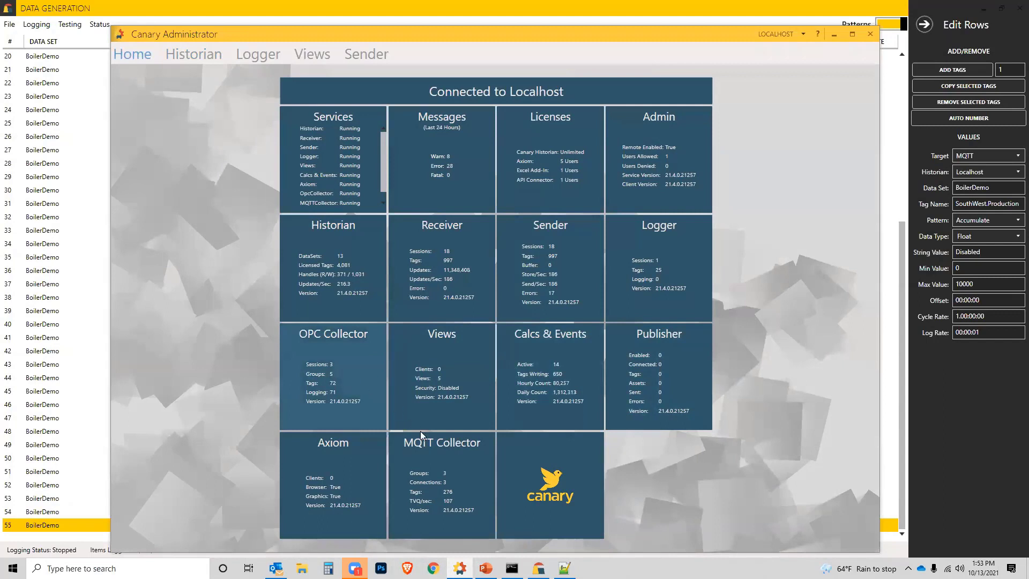
pyautogui.click(460, 452)
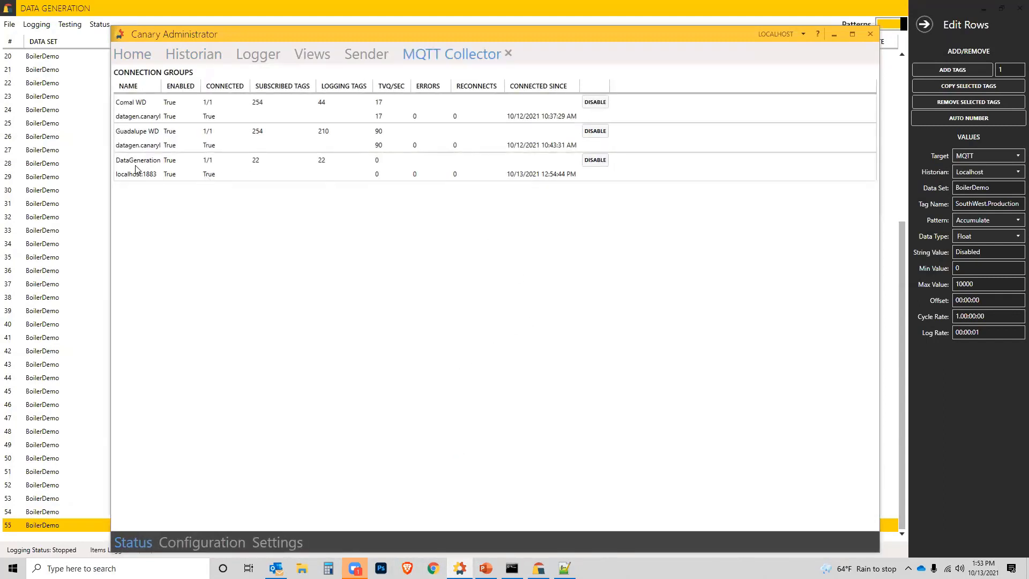
pyautogui.click(229, 540)
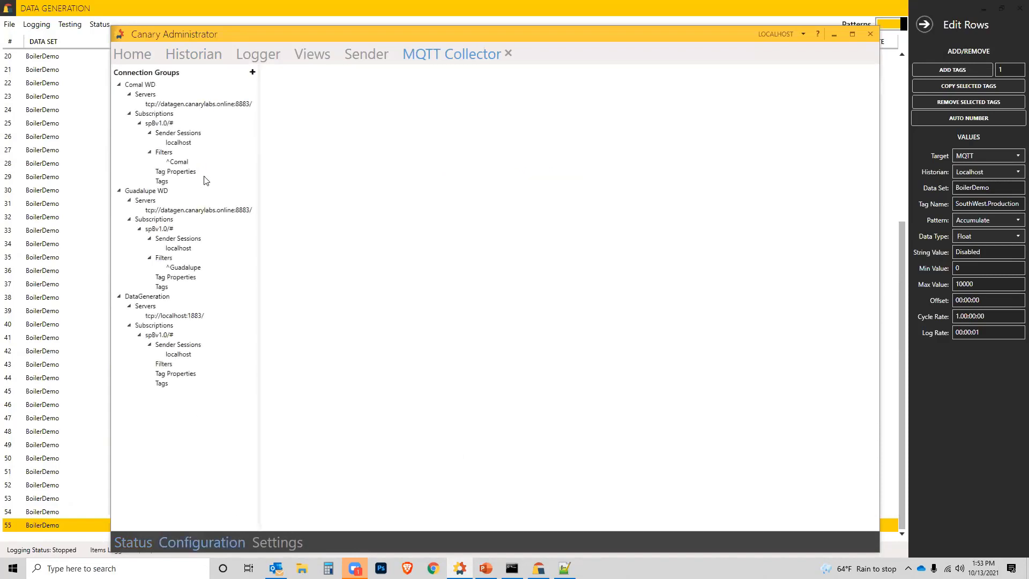
pyautogui.click(145, 297)
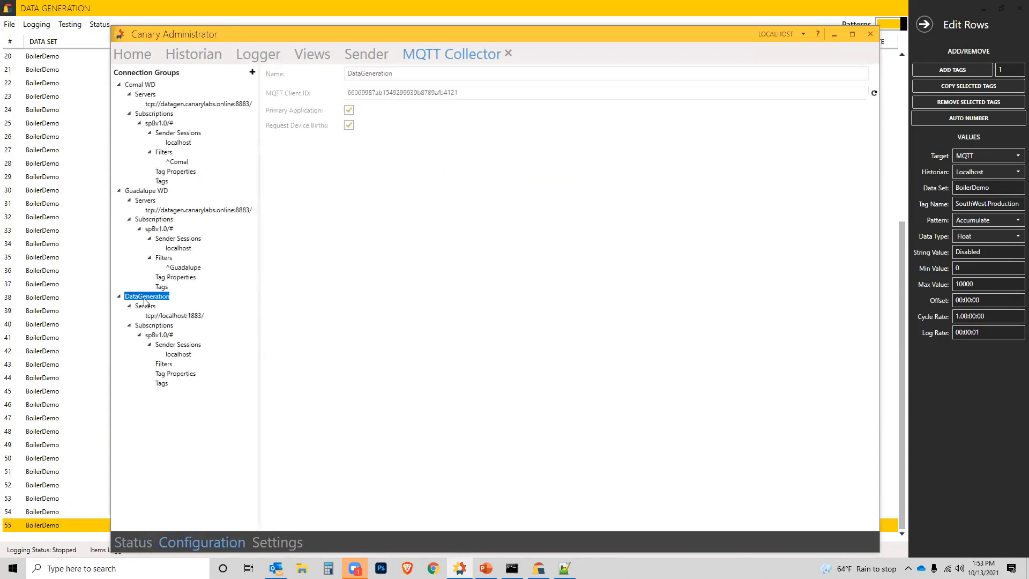
pyautogui.click(177, 316)
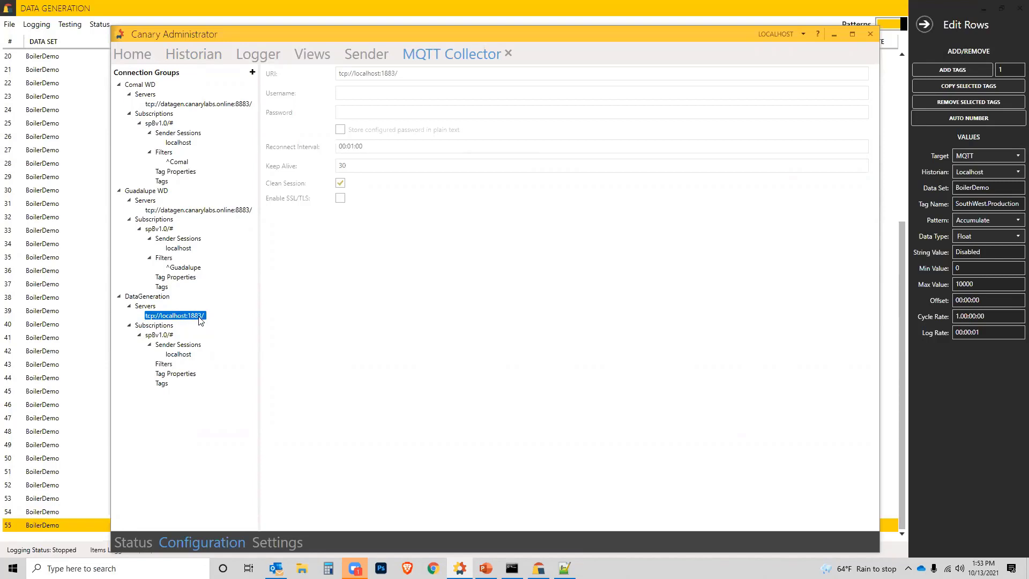
pyautogui.click(164, 337)
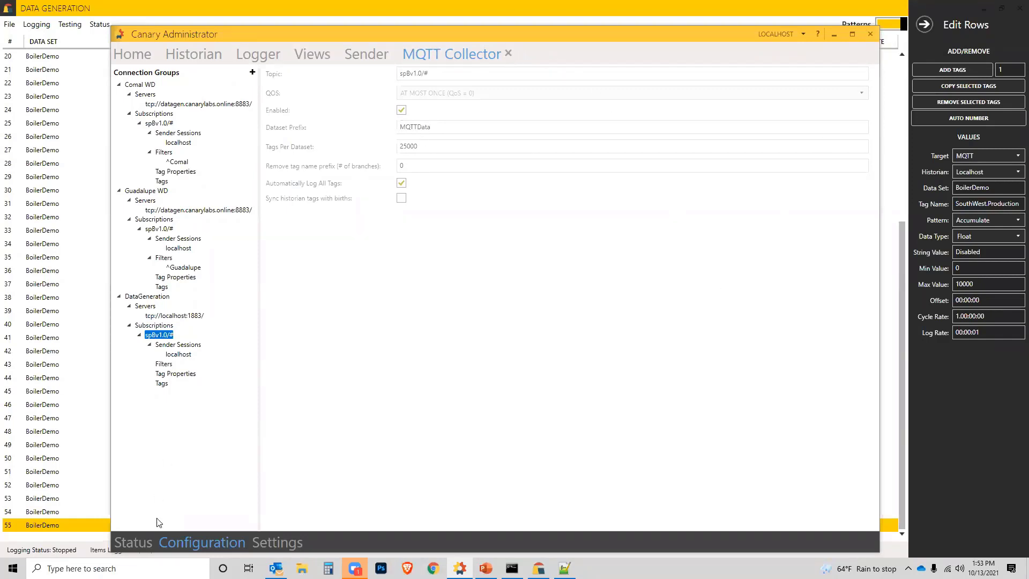
pyautogui.click(138, 542)
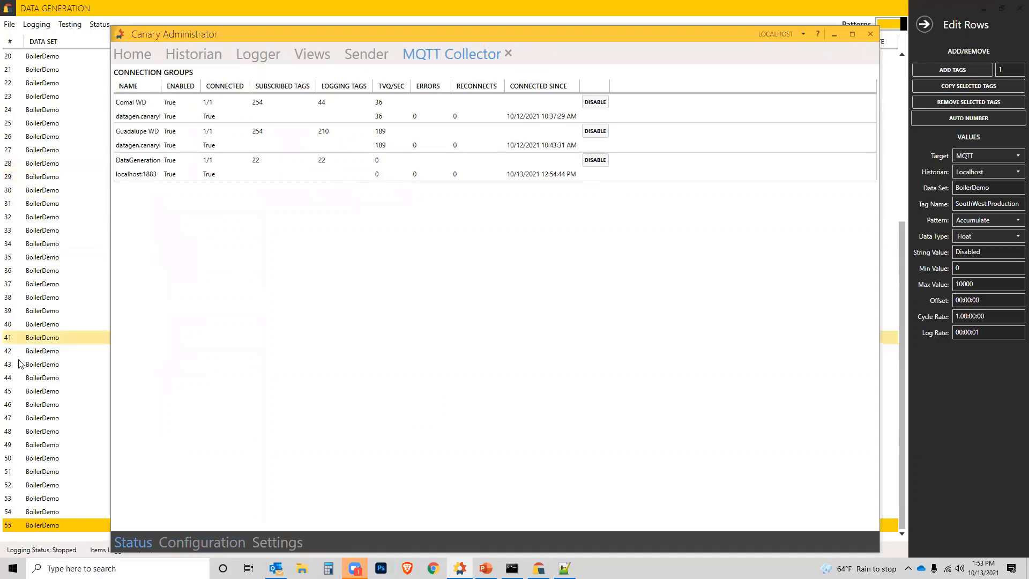
# Step: Switch to the Data Generator and start logging, and check the DataGeneration connection's status in Canary Administrator
pyautogui.click(109, 15)
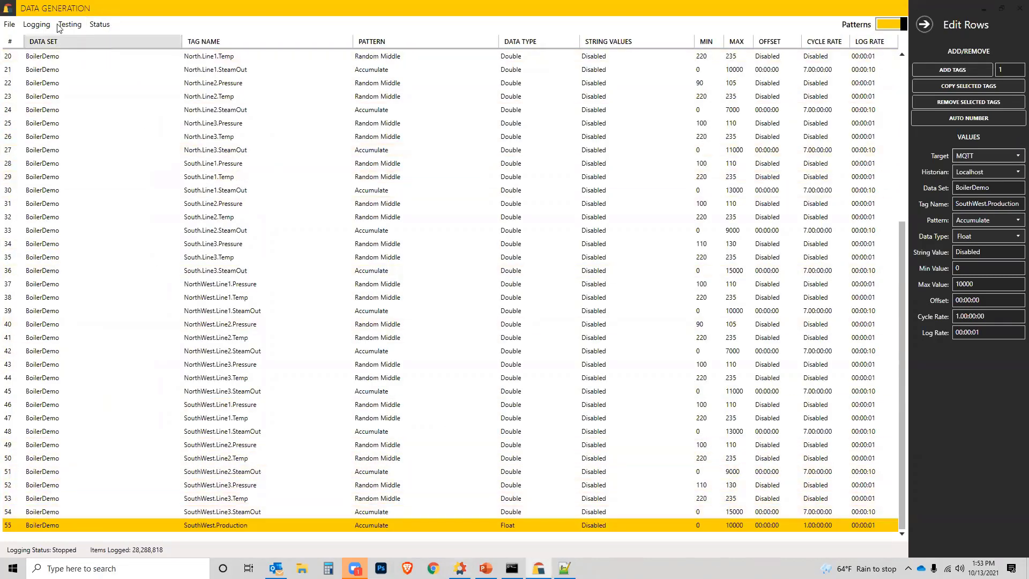
pyautogui.click(36, 24)
pyautogui.click(50, 35)
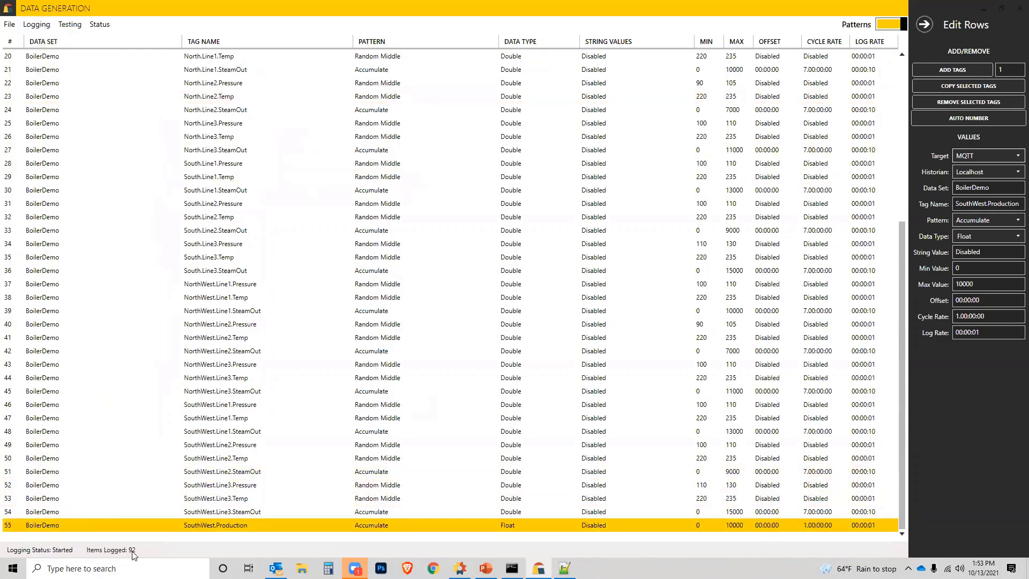
pyautogui.click(460, 568)
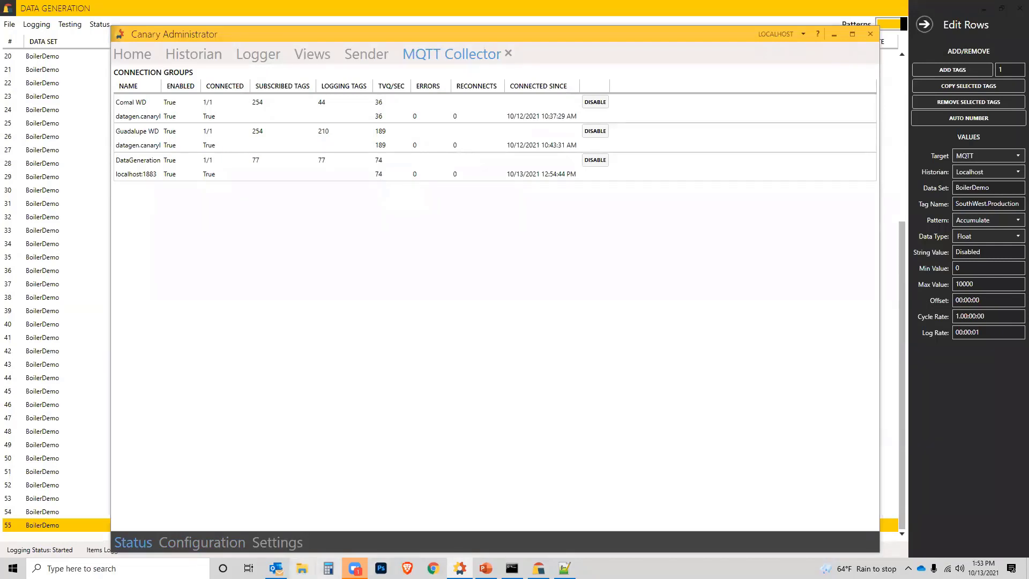
# Step: In File Explorer, go to C:\ProgramData\Canary Labs\Data Generation and open SAF_DataGenerationTarget.MQTT.xml in Notepad++
pyautogui.click(302, 569)
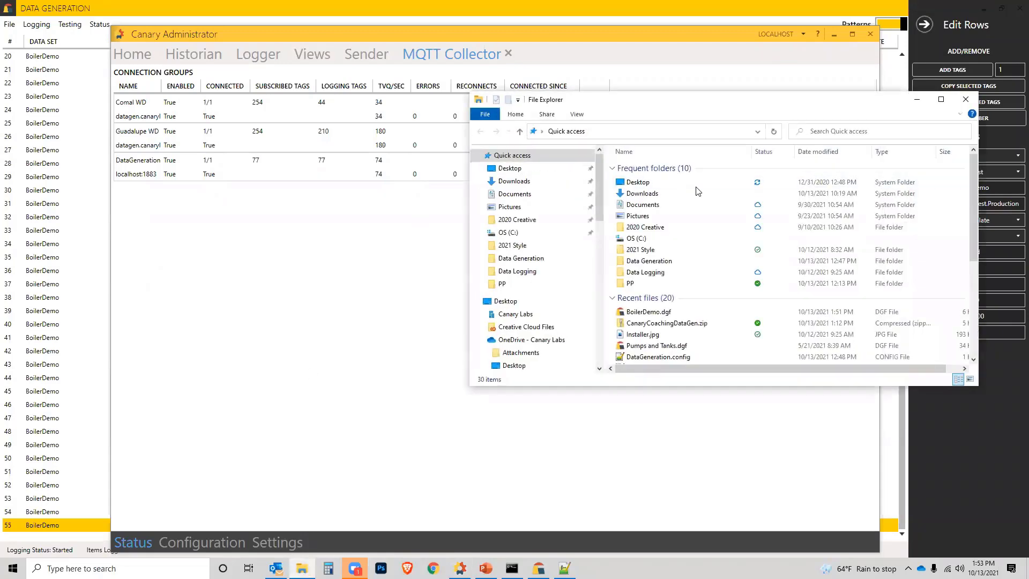
pyautogui.click(508, 234)
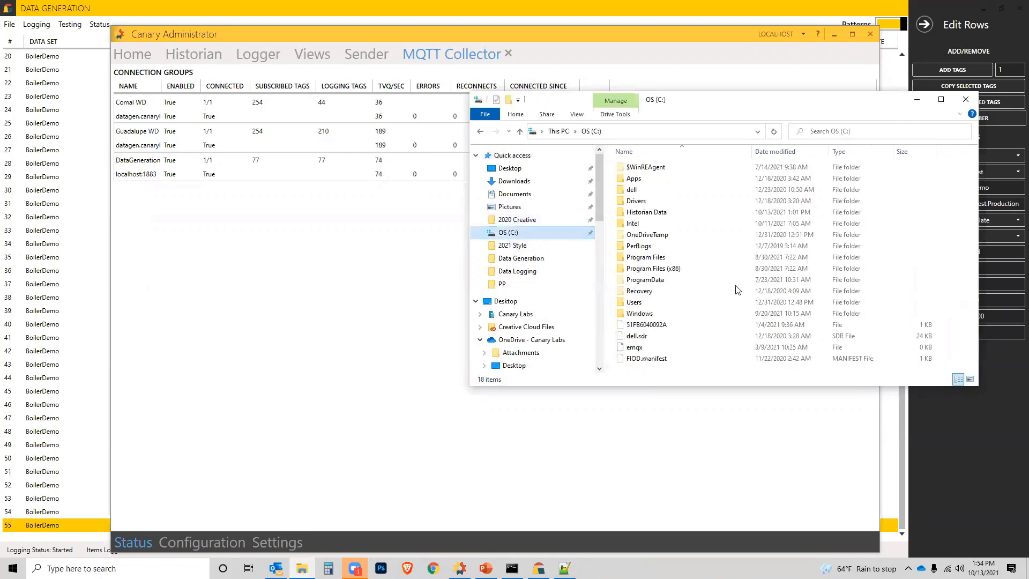
pyautogui.doubleClick(646, 281)
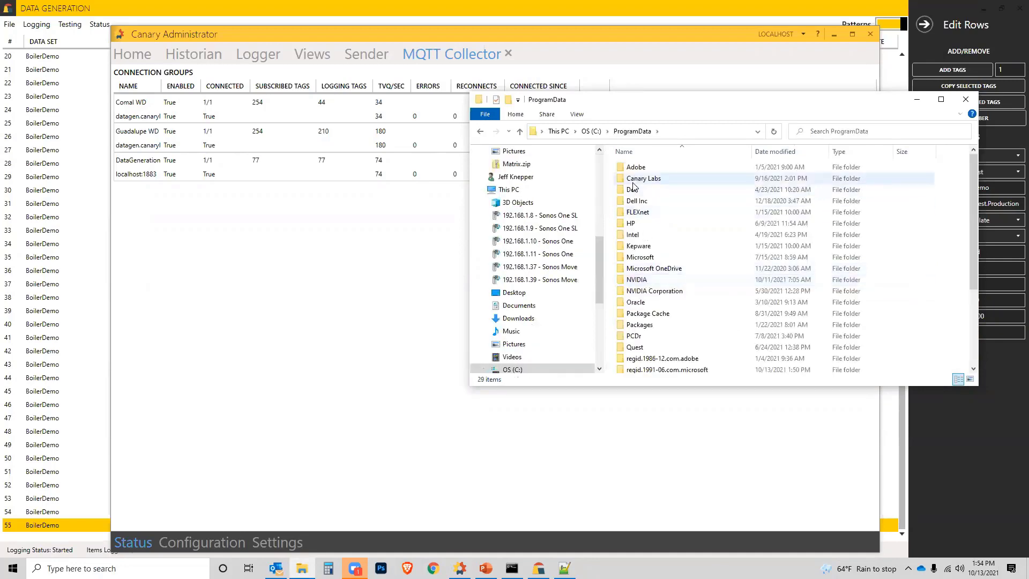
pyautogui.doubleClick(635, 181)
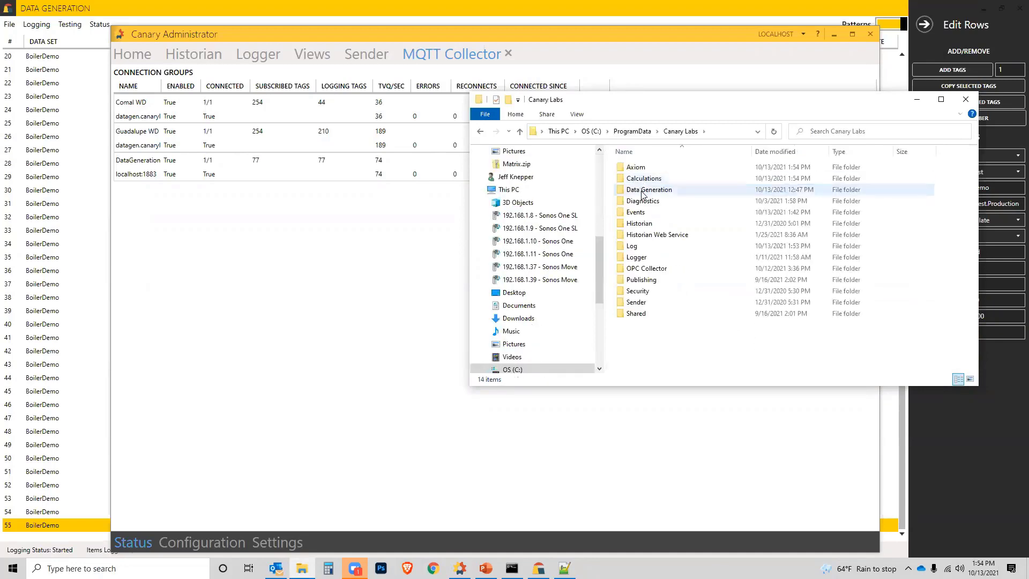
pyautogui.doubleClick(642, 190)
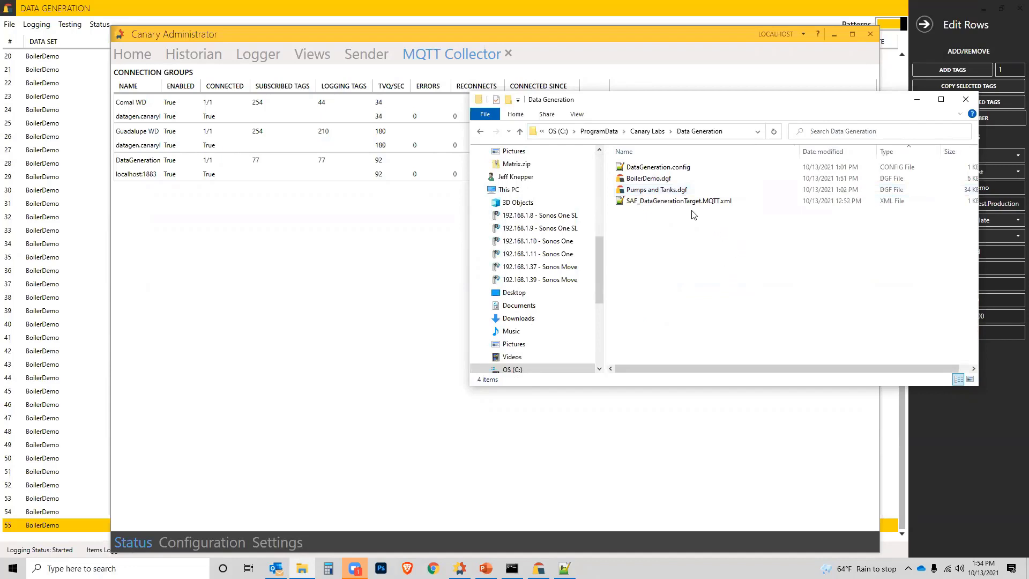
pyautogui.click(677, 207)
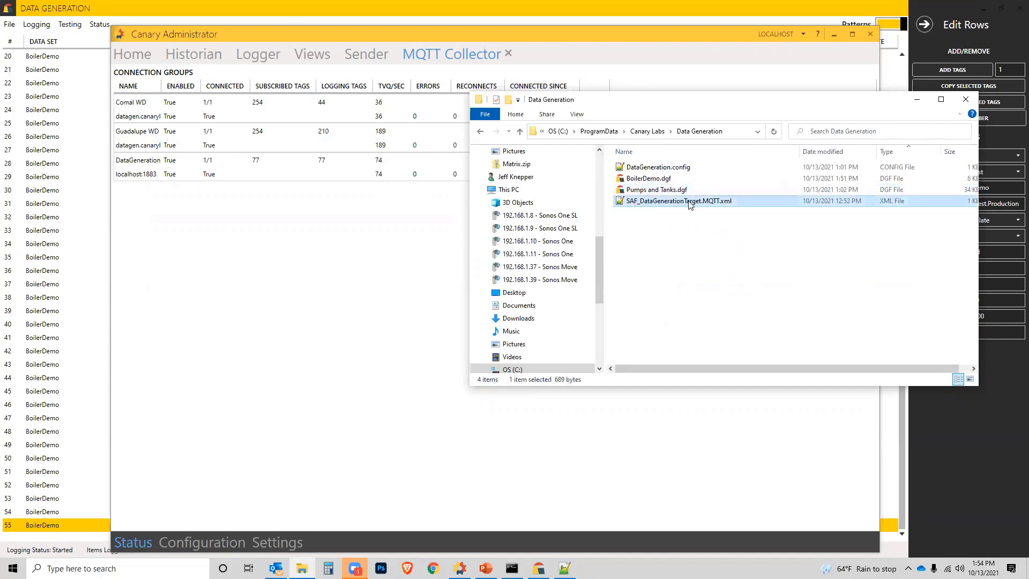
pyautogui.rightClick(637, 206)
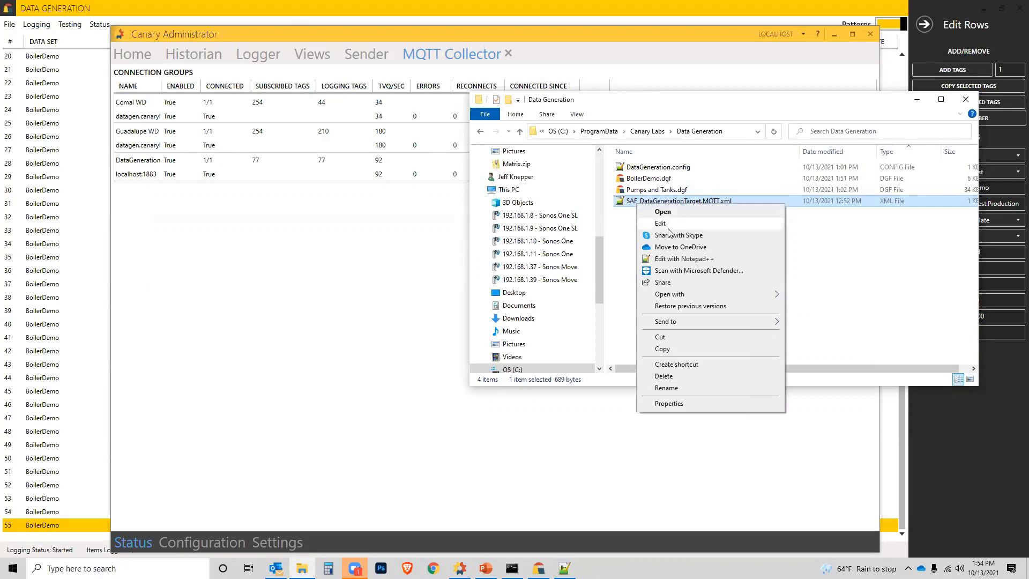
pyautogui.click(690, 262)
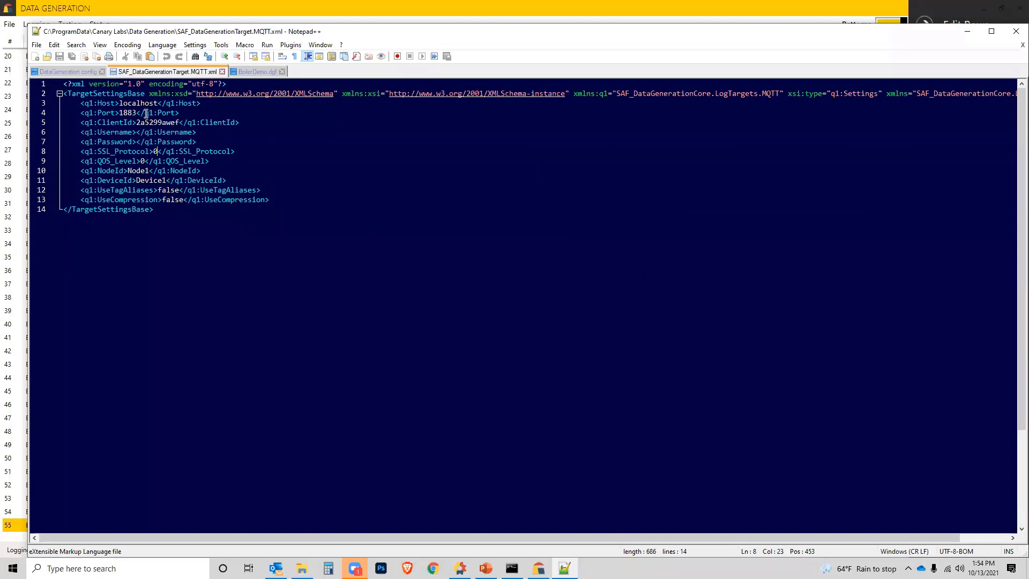
# Step: Examine the host, port, username, password and SSL protocol settings in the MQTT target file, close the file and minimize Notepad++
pyautogui.click(121, 103)
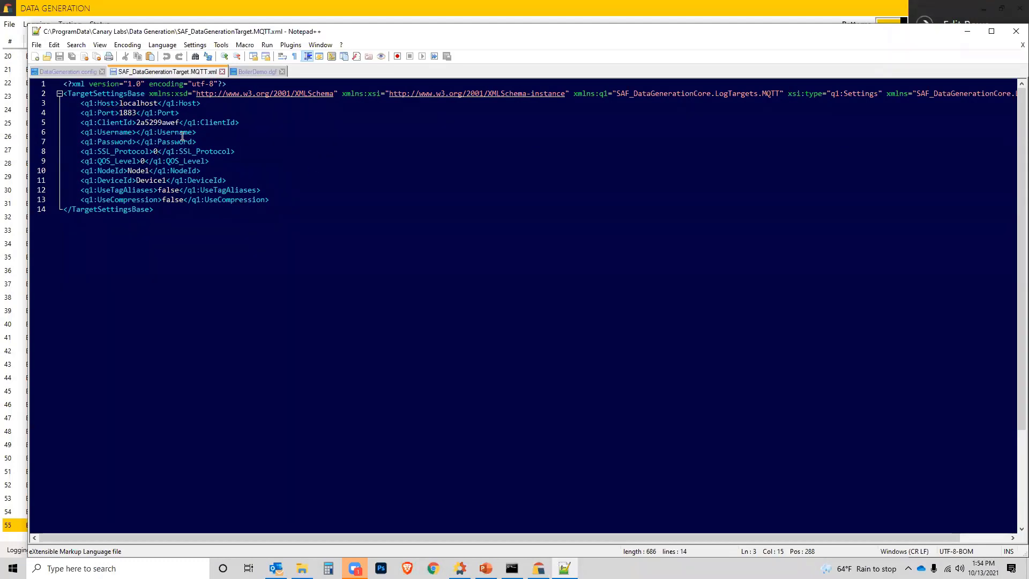
pyautogui.click(126, 113)
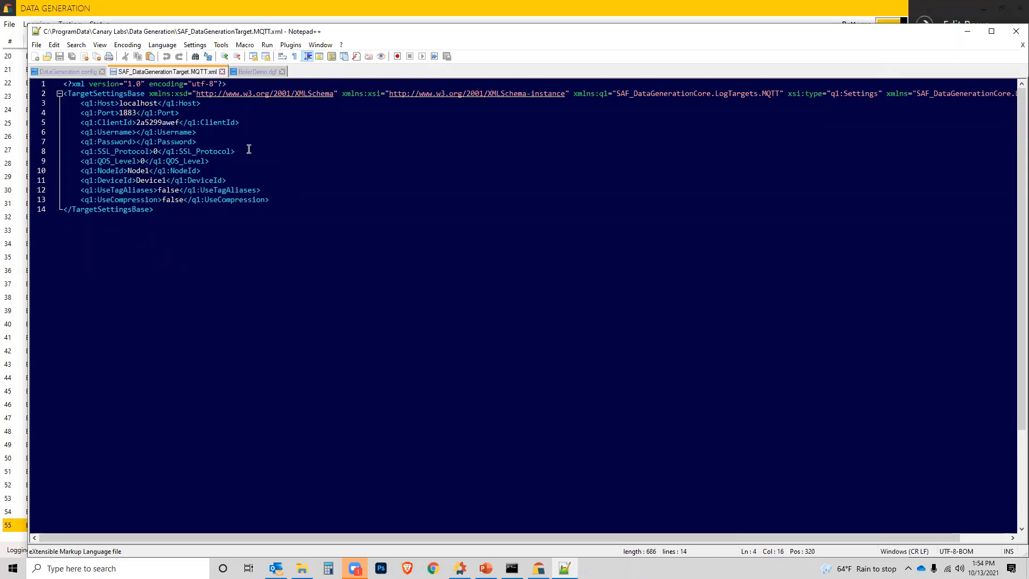
pyautogui.click(137, 133)
pyautogui.click(137, 142)
pyautogui.doubleClick(156, 151)
pyautogui.moveTo(123, 114); pyautogui.dragTo(120, 115)
pyautogui.click(137, 142)
pyautogui.moveTo(153, 153); pyautogui.dragTo(158, 153)
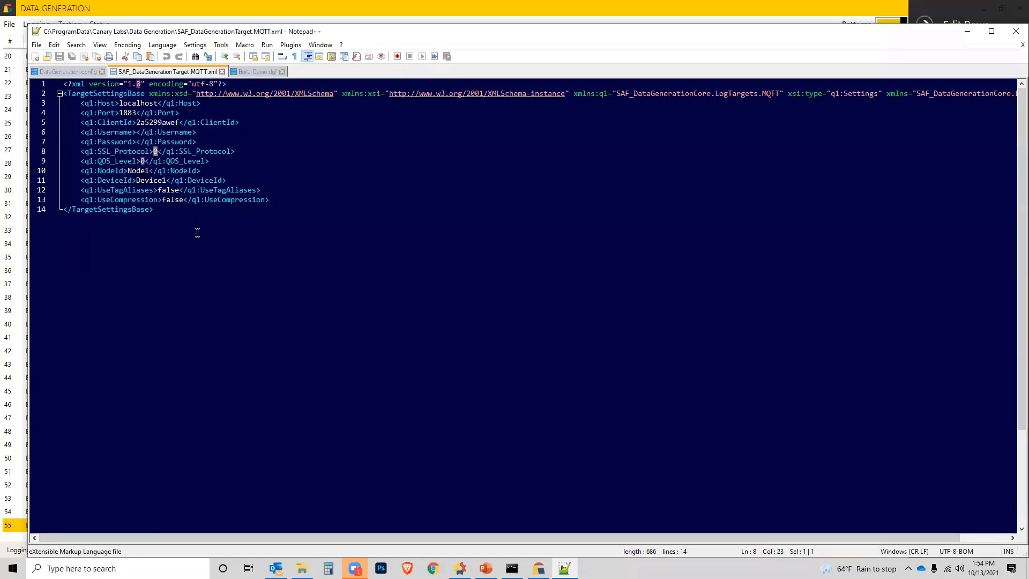
pyautogui.click(222, 72)
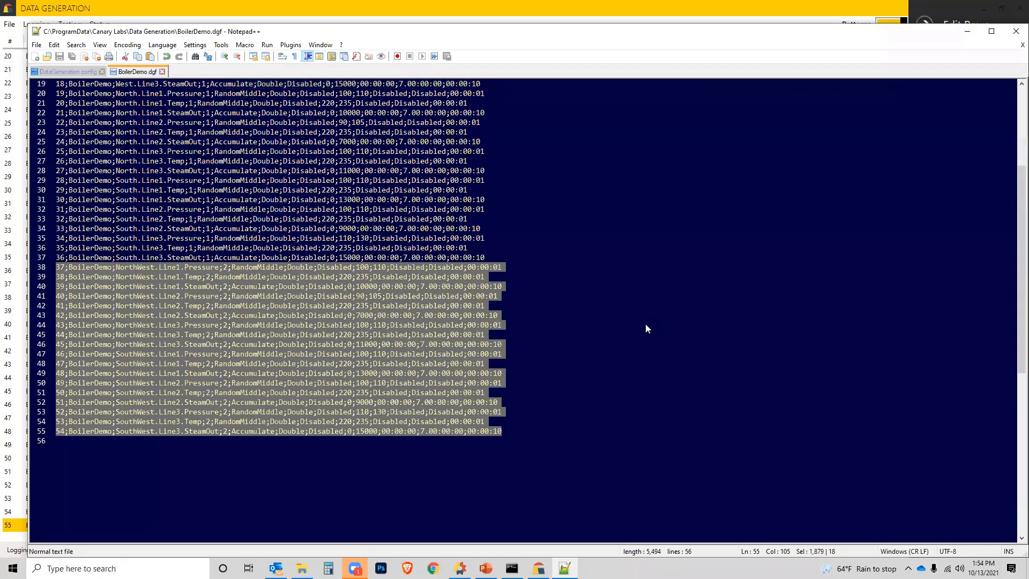
pyautogui.click(968, 31)
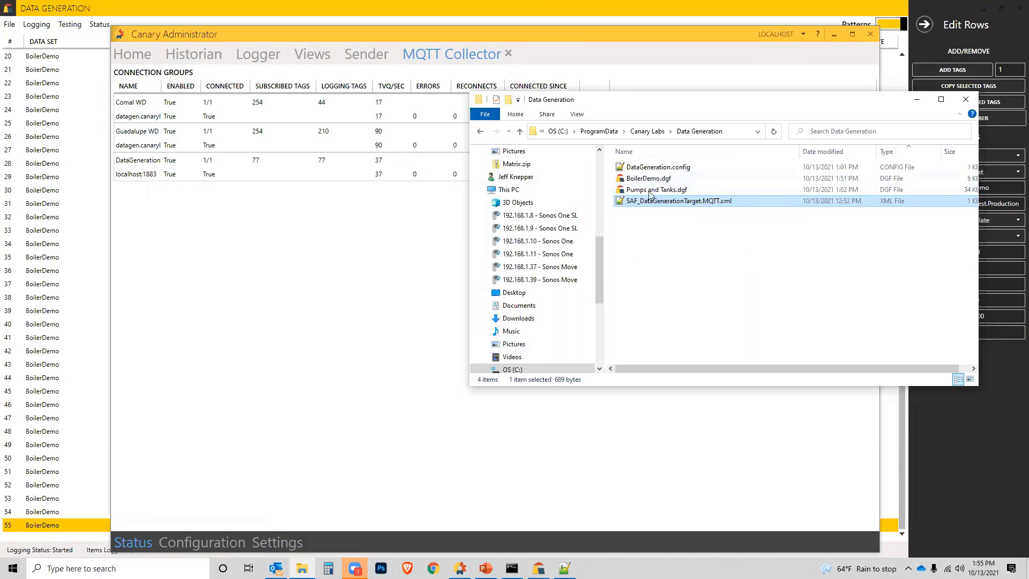
# Step: Open DataGeneration.config in Notepad++ and highlight the Pumps and Tanks.dgf path in the FileName setting
pyautogui.click(647, 167)
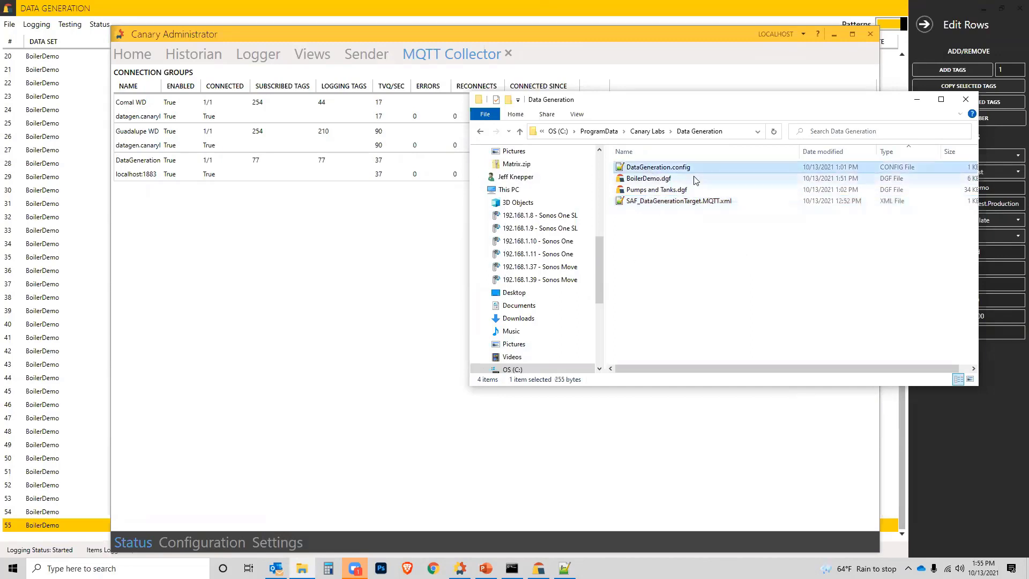
pyautogui.rightClick(659, 170)
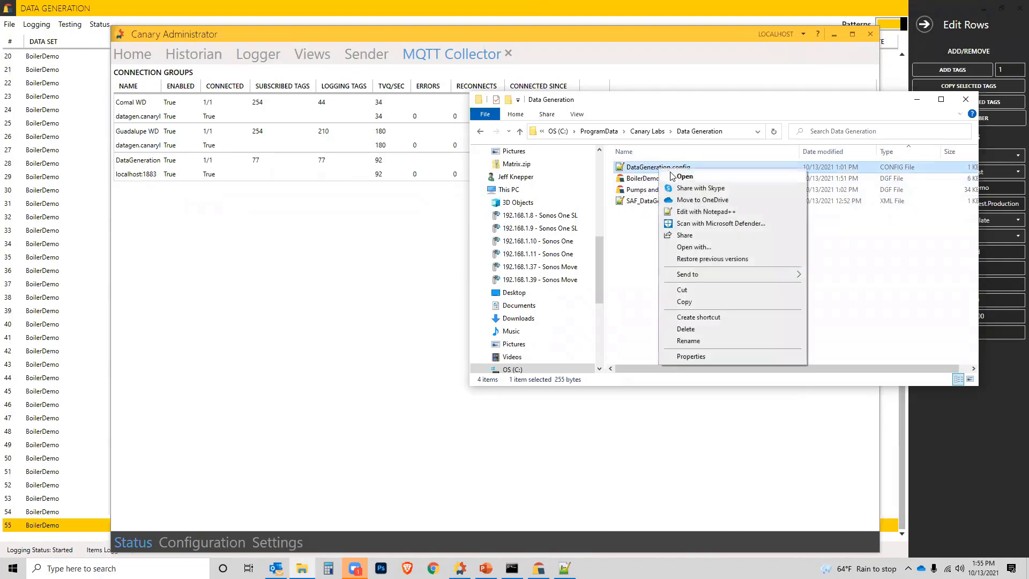
pyautogui.click(695, 212)
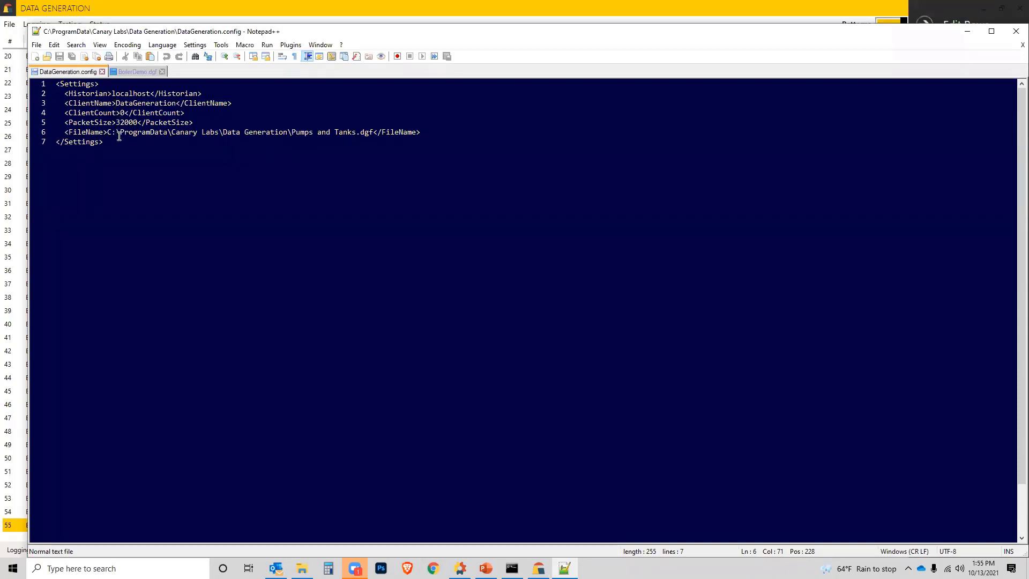
pyautogui.moveTo(107, 132); pyautogui.dragTo(373, 135)
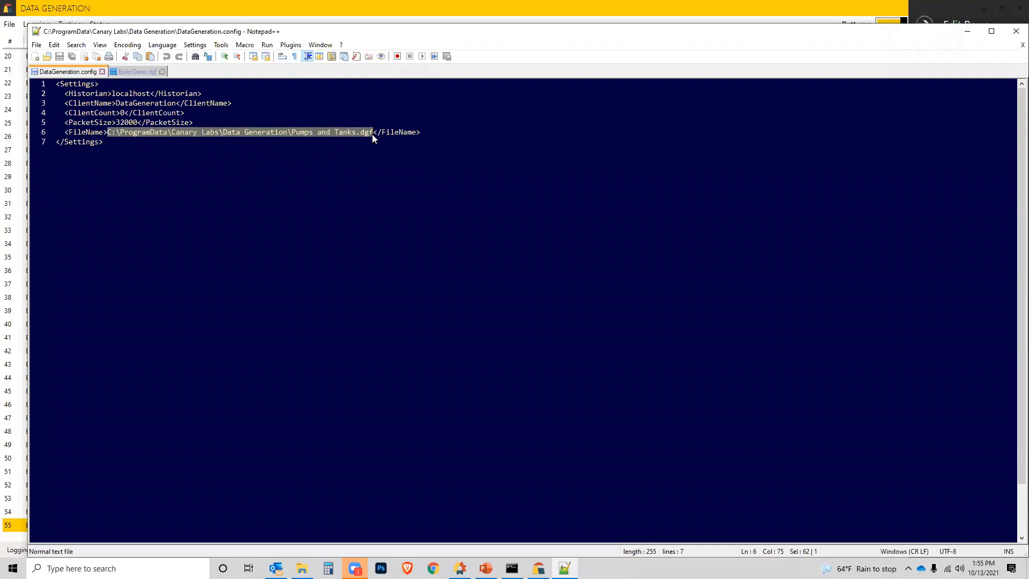
# Step: Try adding a semicolon after the path in the FileName setting, and remove it again
pyautogui.click(372, 134)
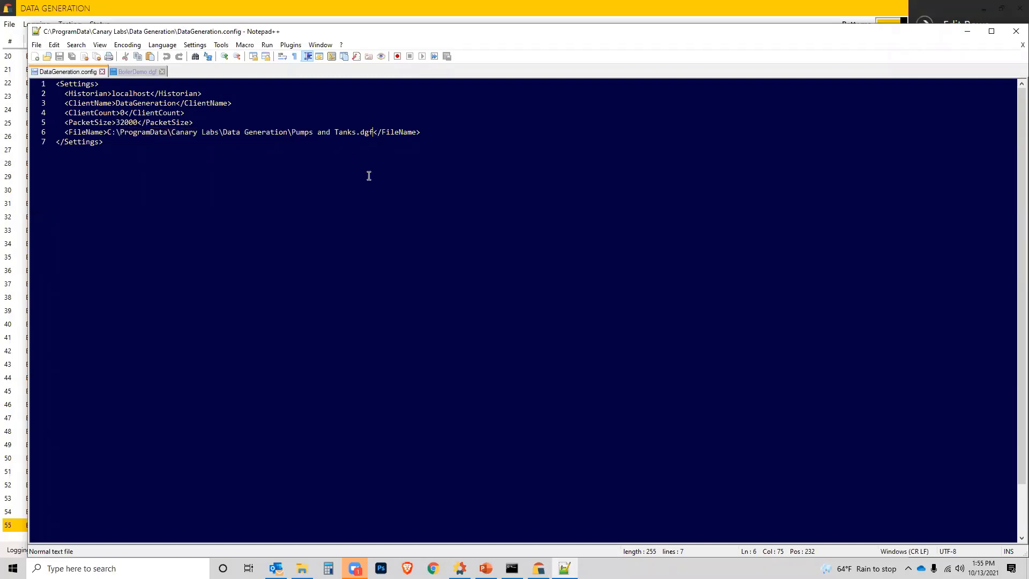
pyautogui.write(';')
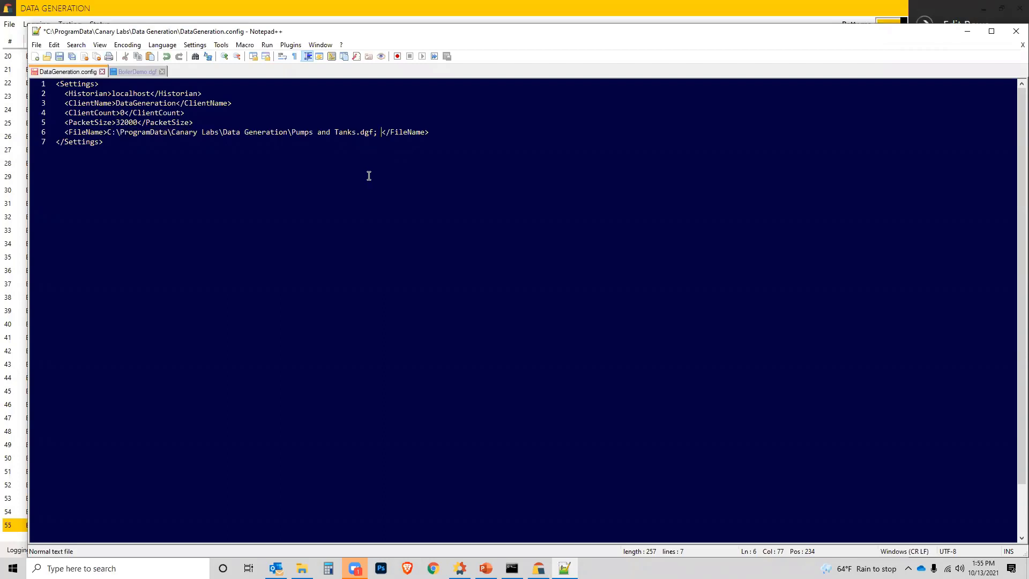
pyautogui.press('BackSpace')
pyautogui.press('BackSpace')
# Step: Highlight the full file path in the FileName setting once more and minimize Notepad++
pyautogui.click(109, 132)
pyautogui.moveTo(108, 132); pyautogui.dragTo(372, 132)
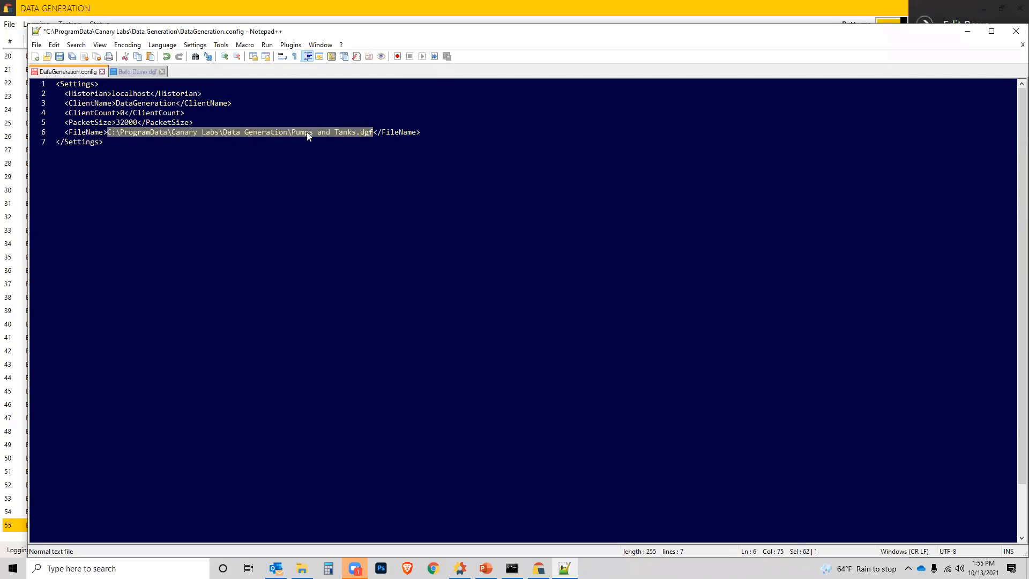
pyautogui.click(968, 31)
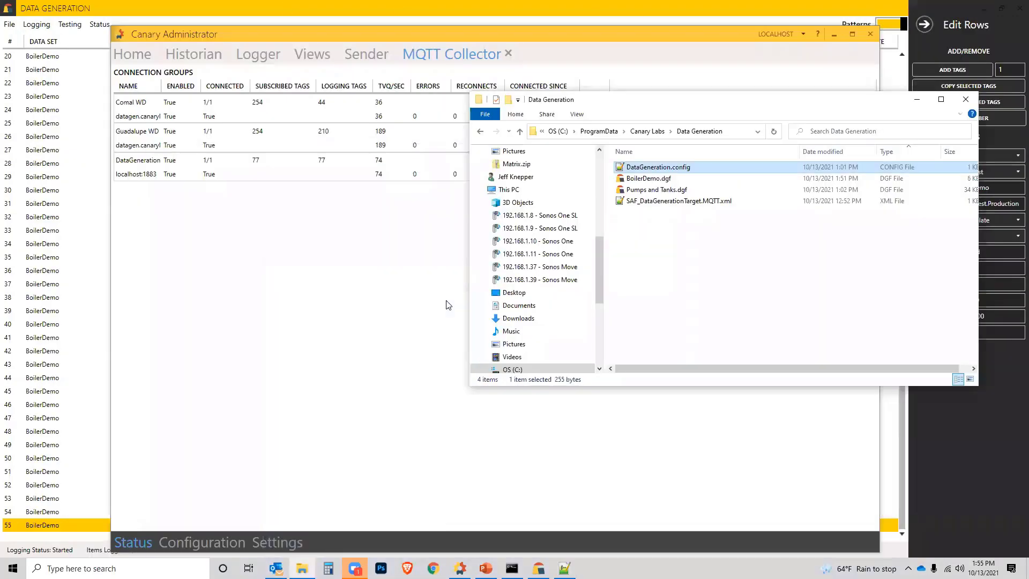
# Step: Switch to the Data Generator, stop logging and close the program
pyautogui.click(96, 13)
pyautogui.click(45, 27)
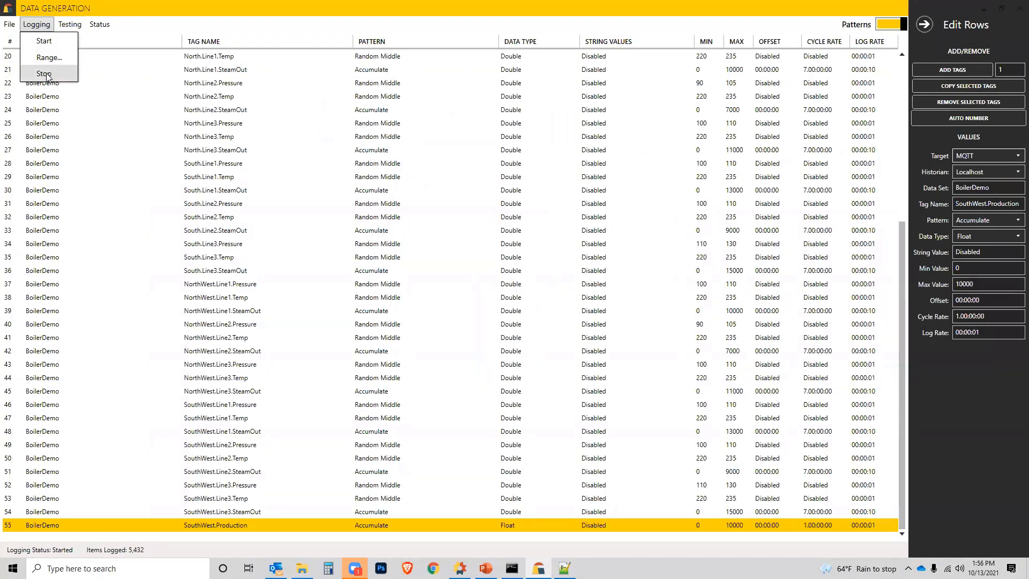
pyautogui.click(45, 74)
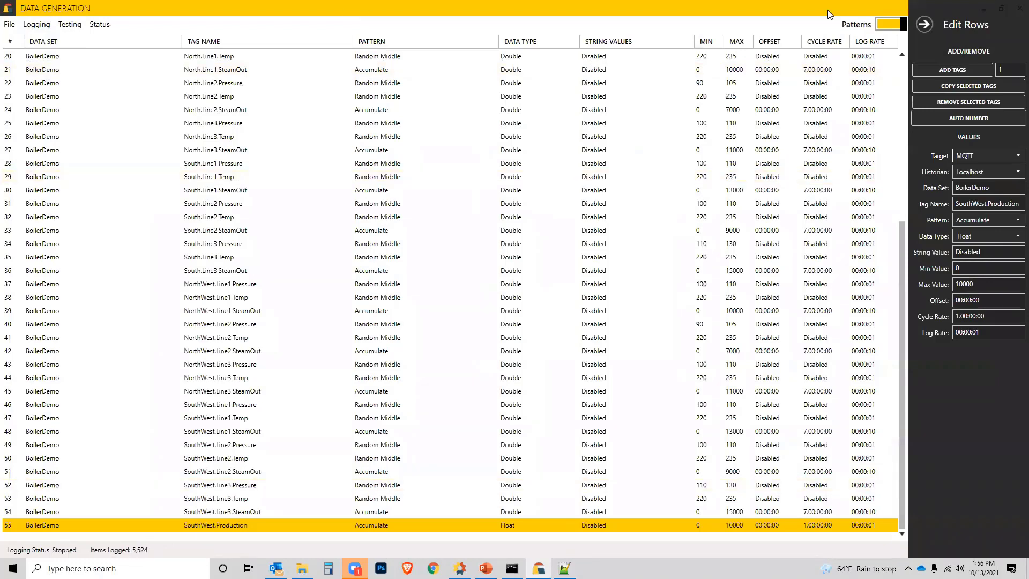
pyautogui.click(1019, 8)
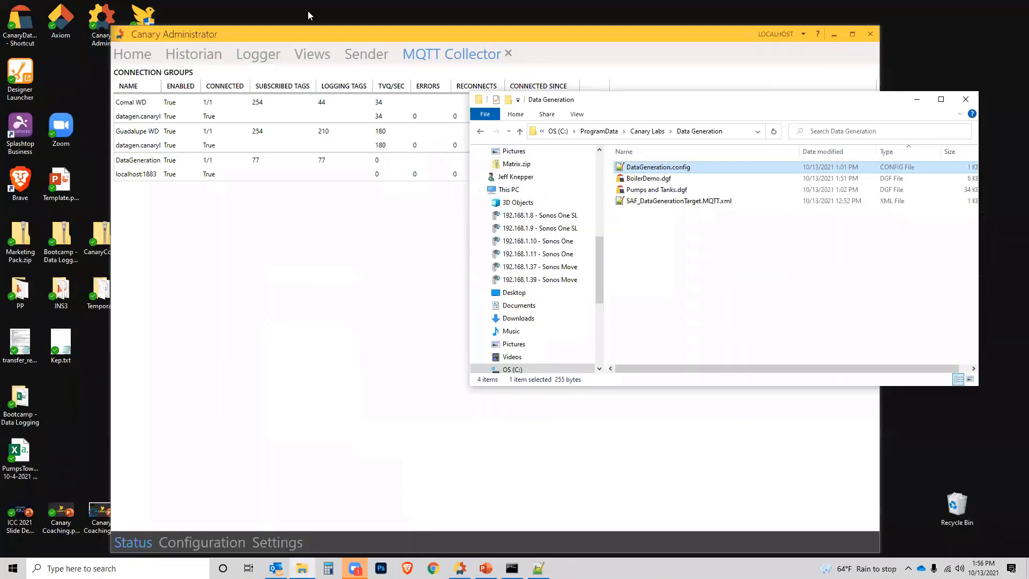
# Step: In File Explorer, browse to C:\Program Files\Canary\Collectors\Data Generator
pyautogui.click(463, 38)
pyautogui.click(929, 284)
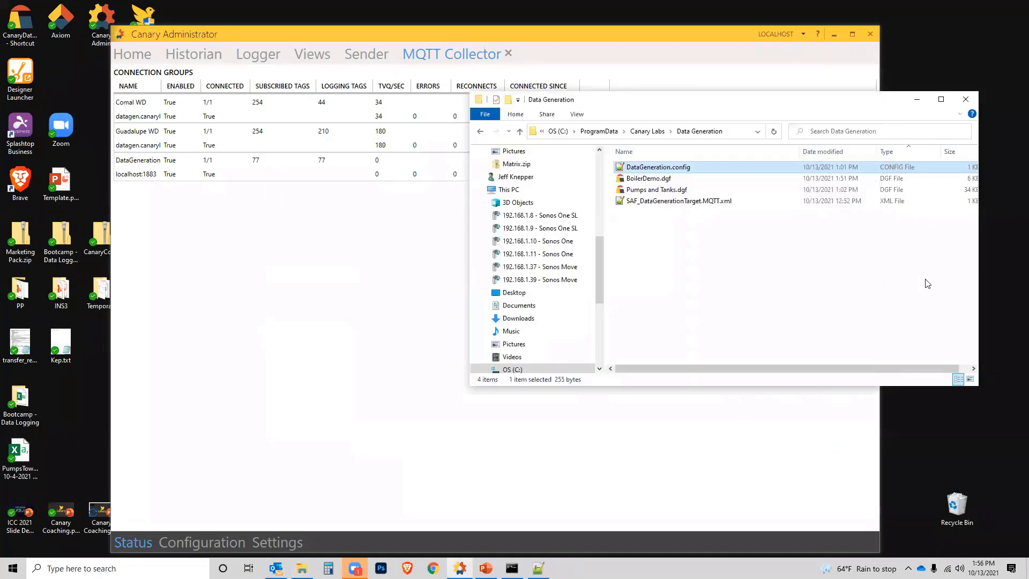
pyautogui.moveTo(707, 105); pyautogui.dragTo(480, 99)
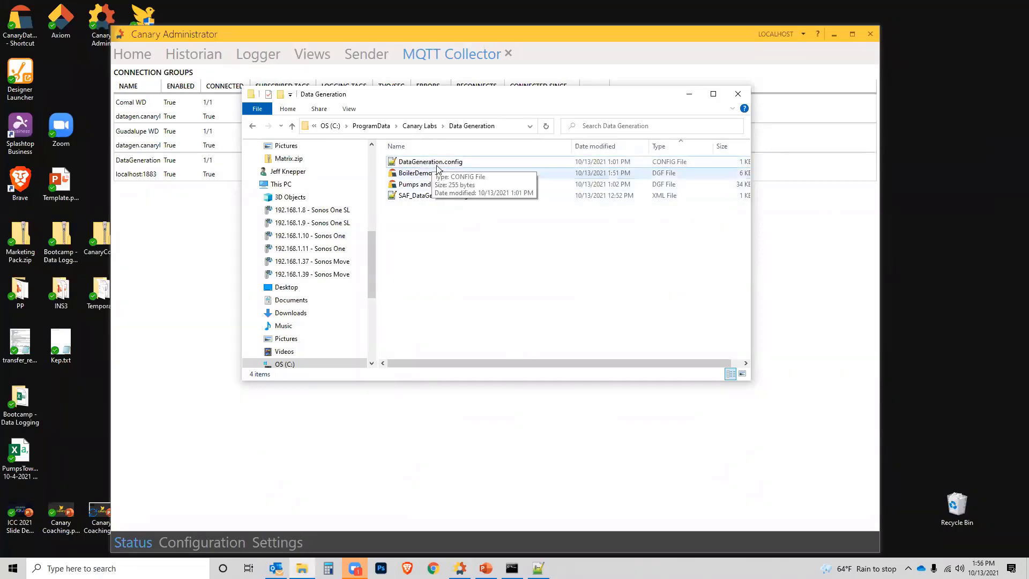
pyautogui.scroll(3, 299, 209)
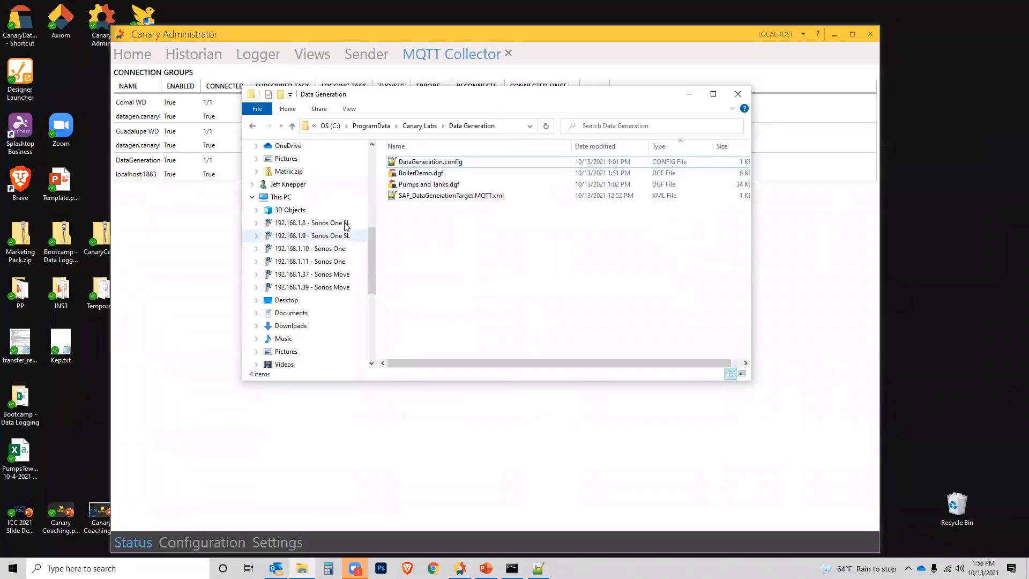
pyautogui.scroll(3, 299, 209)
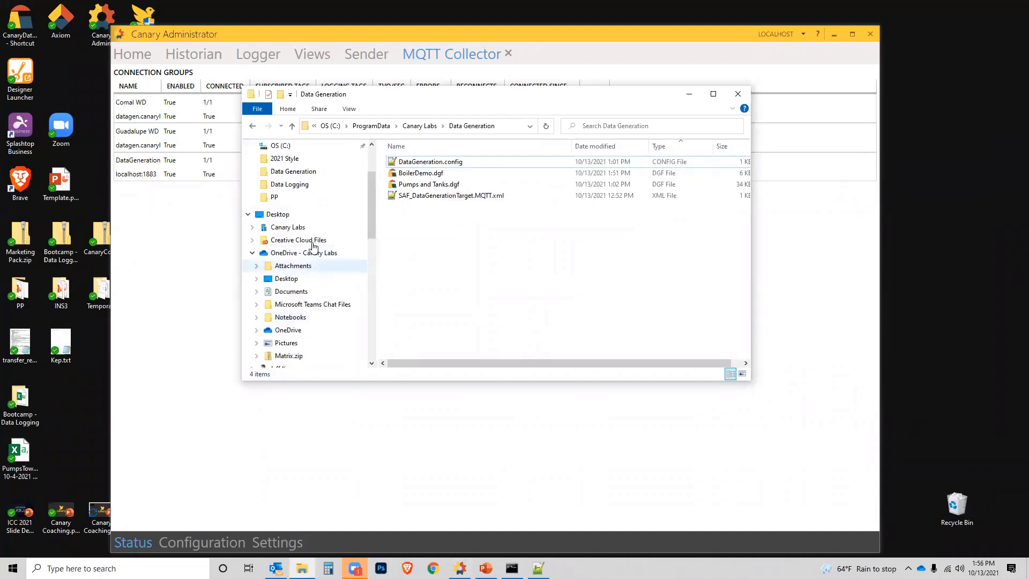
pyautogui.click(281, 158)
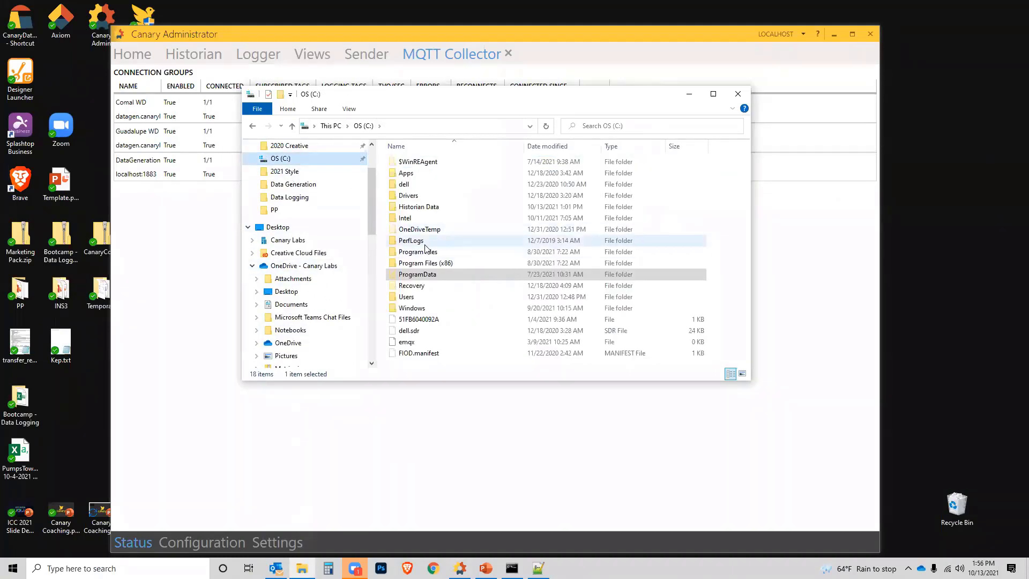
pyautogui.doubleClick(467, 252)
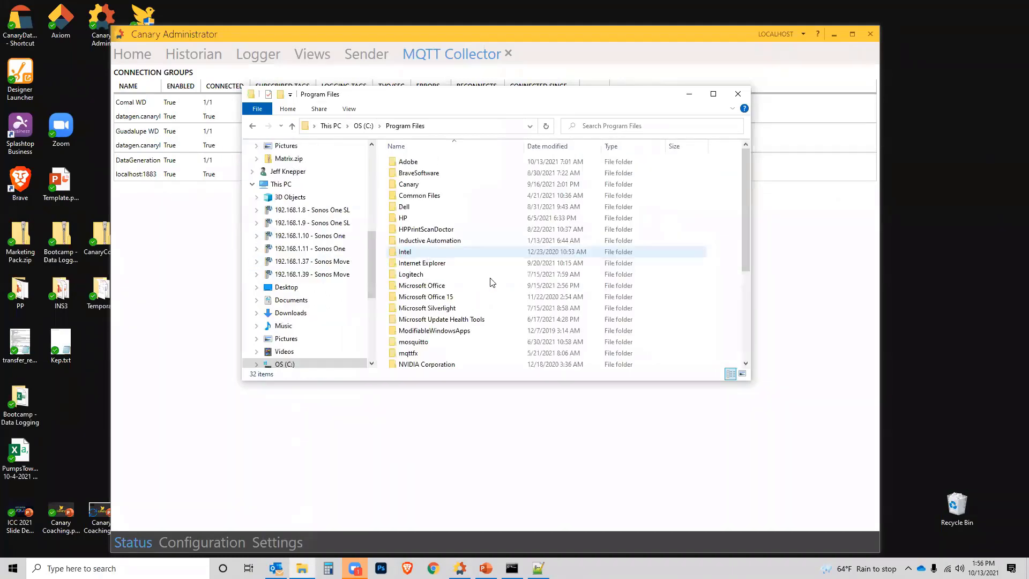
pyautogui.doubleClick(418, 187)
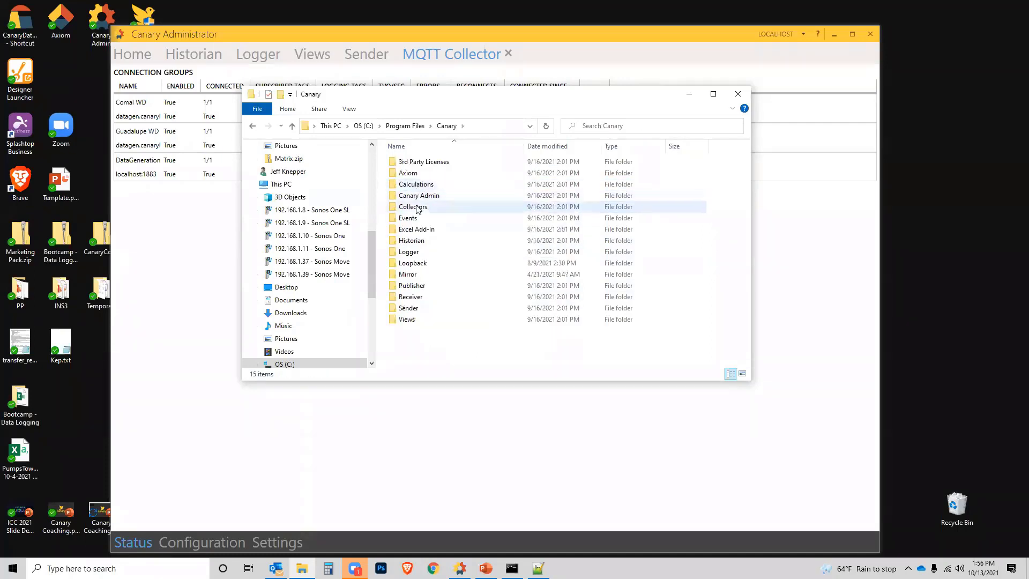
pyautogui.click(417, 208)
pyautogui.doubleClick(417, 208)
pyautogui.click(429, 174)
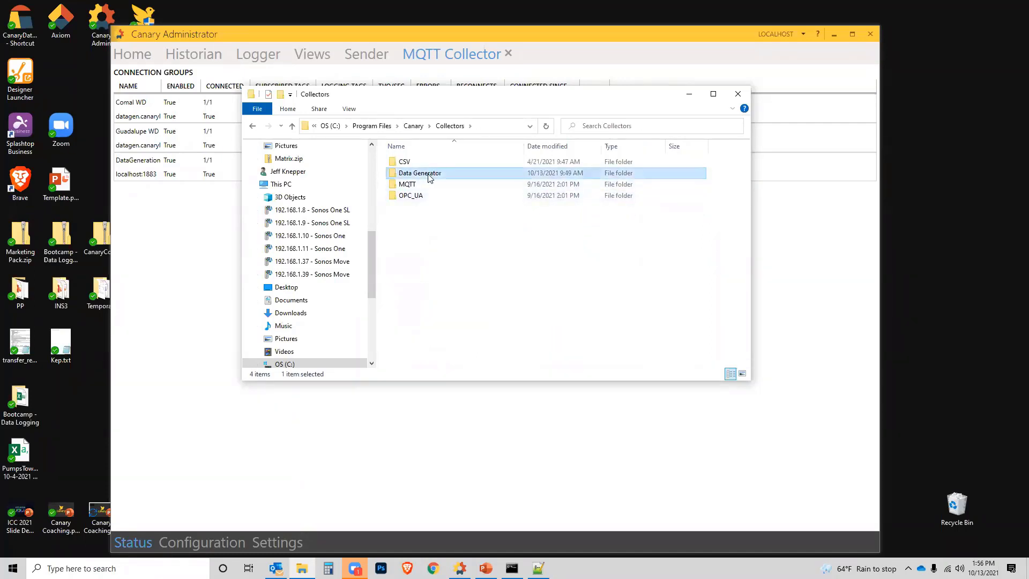
pyautogui.doubleClick(429, 174)
# Step: View the file properties of SAF_DataGenerationService.exe and close them again
pyautogui.click(435, 161)
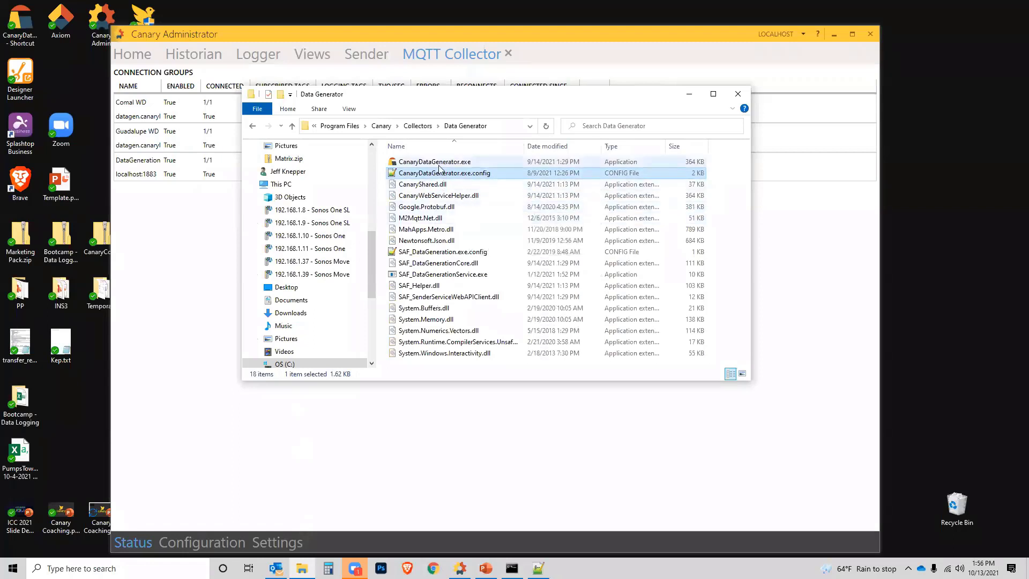
pyautogui.click(472, 274)
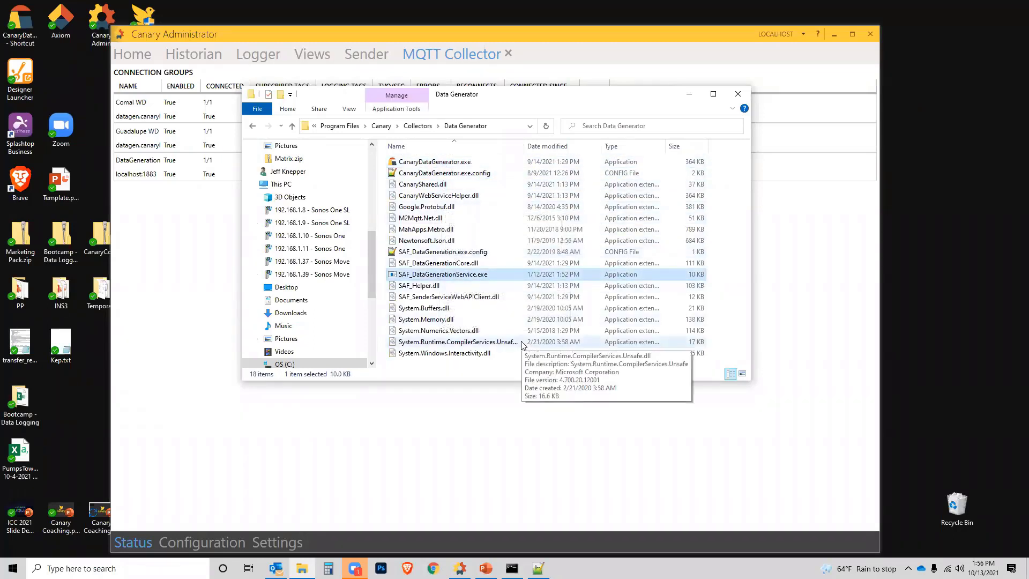
pyautogui.rightClick(455, 277)
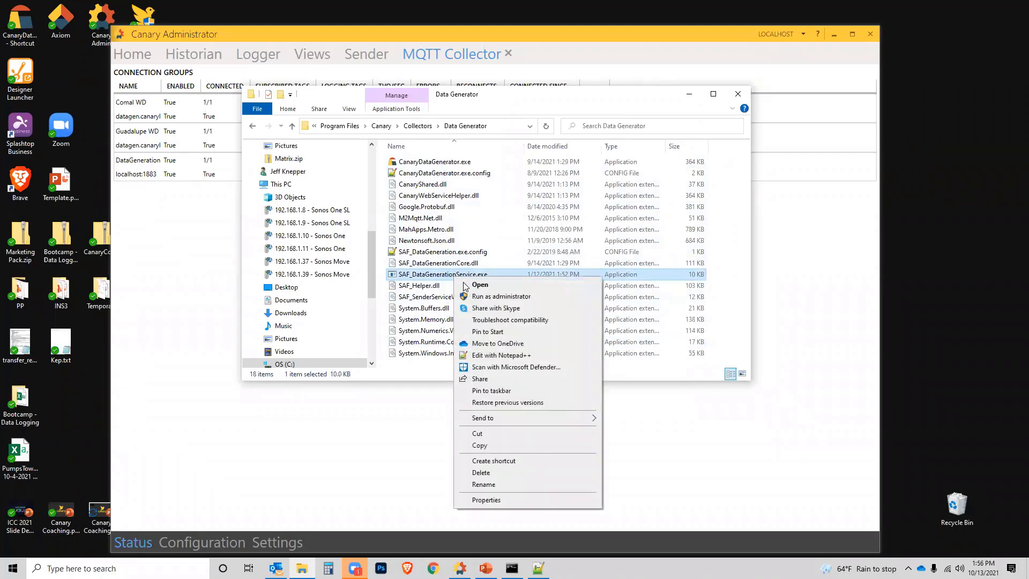
pyautogui.click(483, 504)
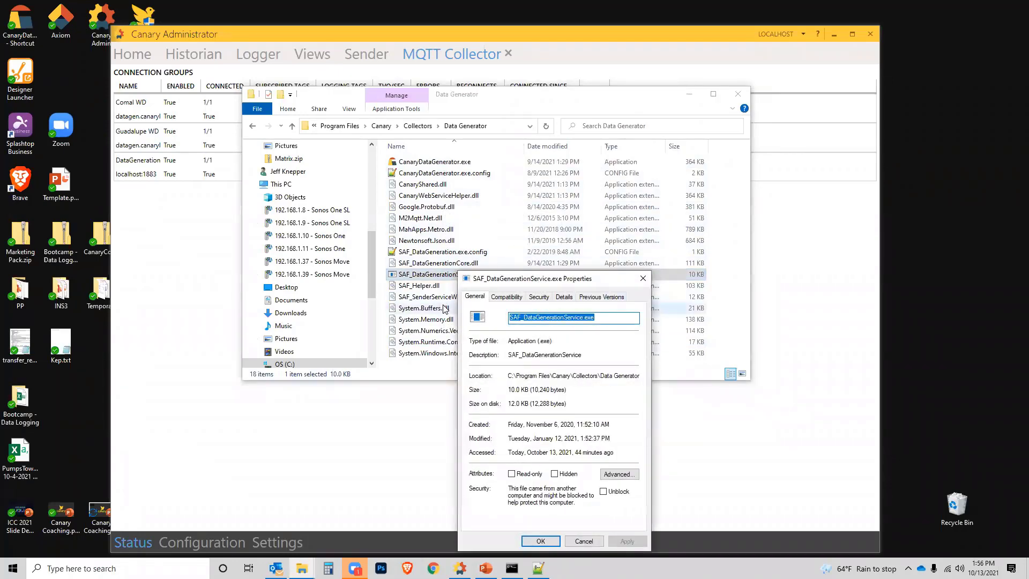
pyautogui.click(643, 279)
# Step: Append \SAF_DataGenerationService.exe to the Data Generator folder path, copy the full path and close File Explorer
pyautogui.click(496, 127)
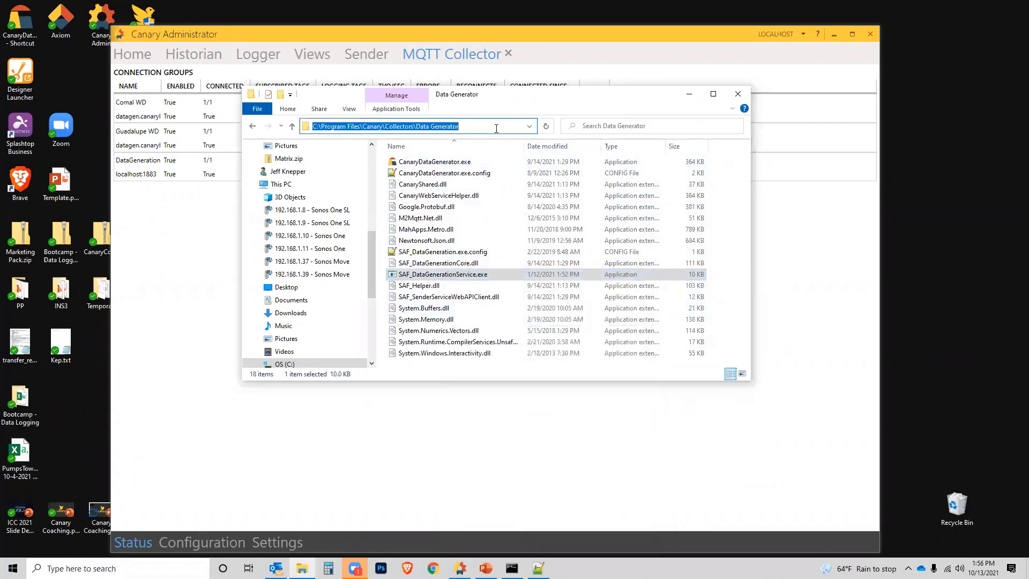
pyautogui.click(480, 128)
pyautogui.write('\\SAF_DataGenerationService.exe')
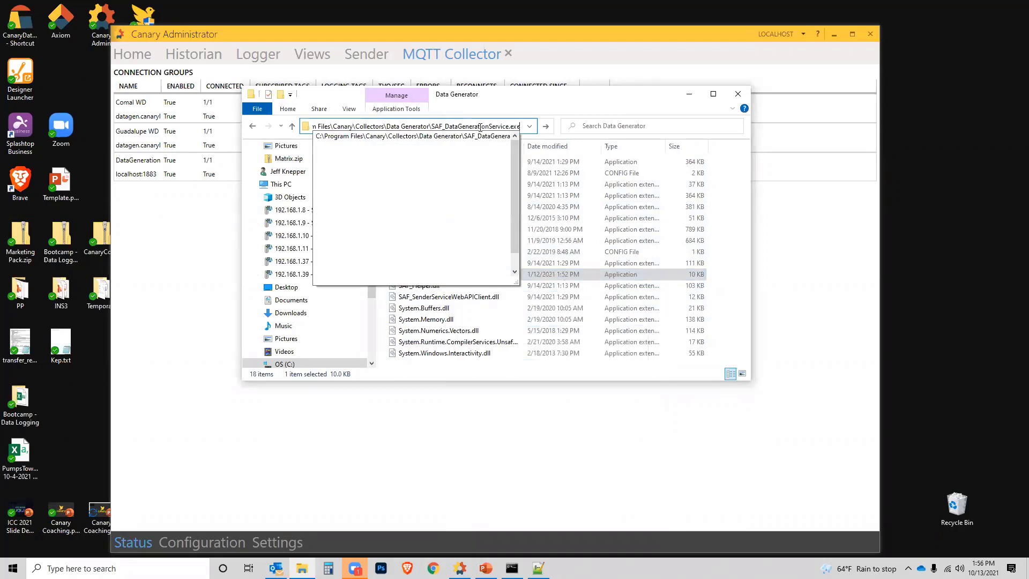
pyautogui.hotkey('ctrl', 'a')
pyautogui.hotkey('ctrl', 'c')
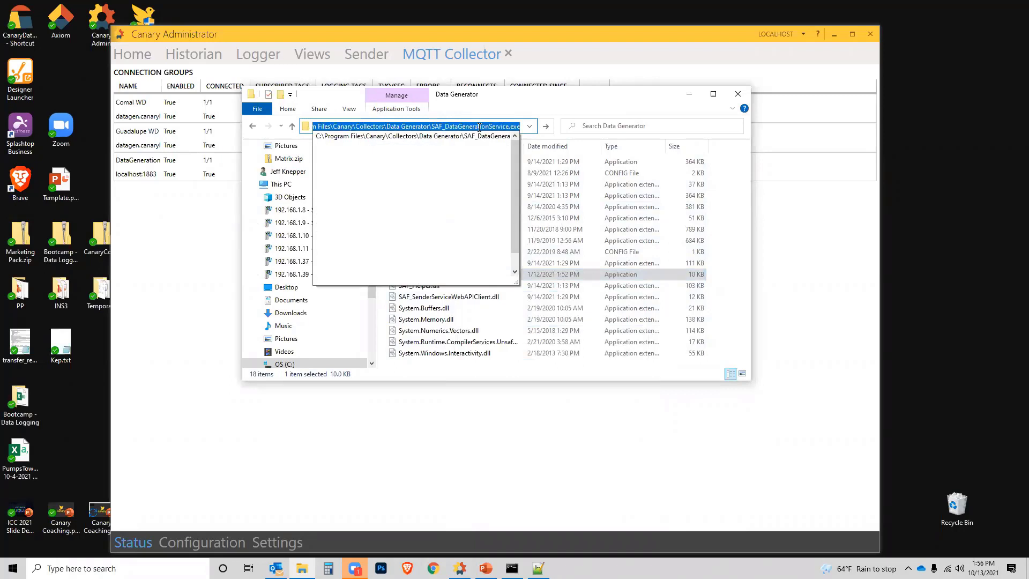
pyautogui.click(738, 94)
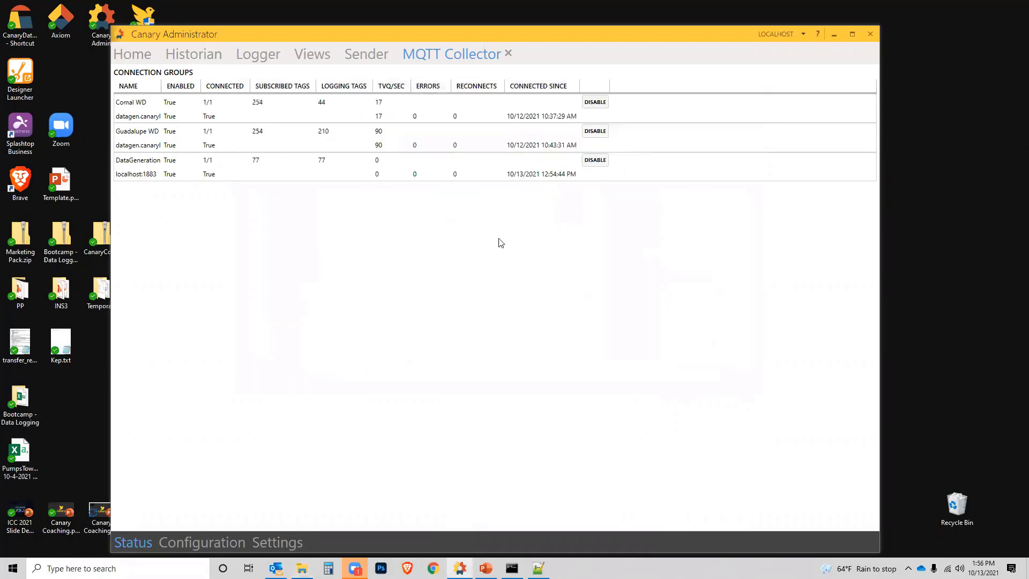
# Step: In Command Prompt, use sc create to register CanaryDataGenerationService, with the copied SAF_DataGenerationService.exe path in quotes as binpath
pyautogui.click(512, 568)
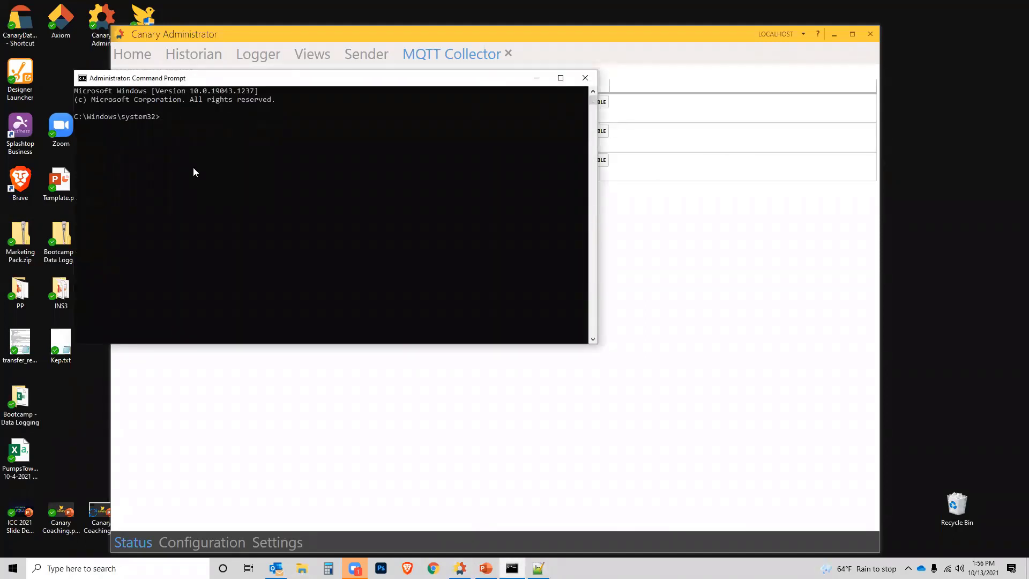
pyautogui.write('sc create CanaryDataGenerationService binpath')
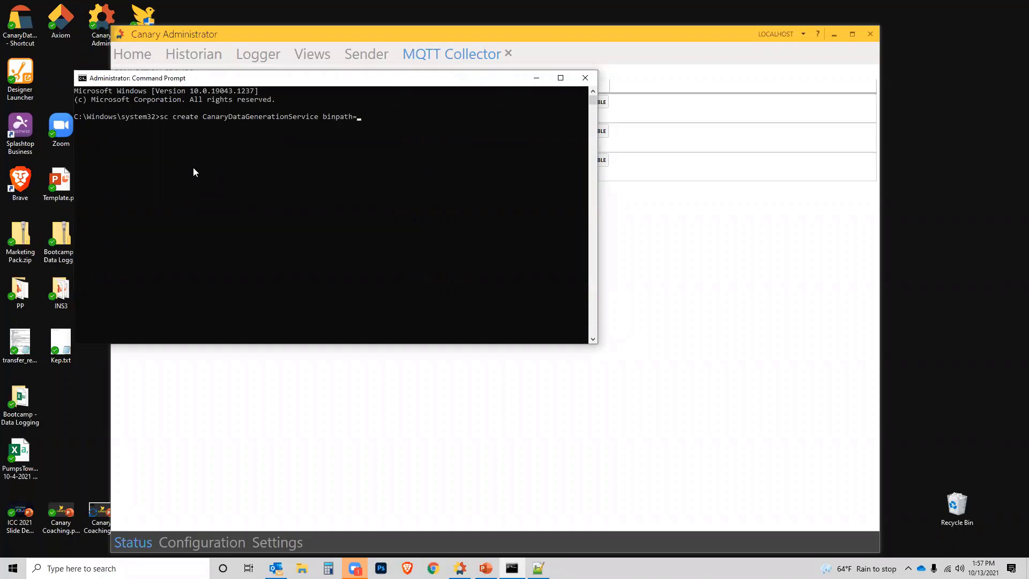
pyautogui.write('= "')
pyautogui.hotkey('ctrl', 'v')
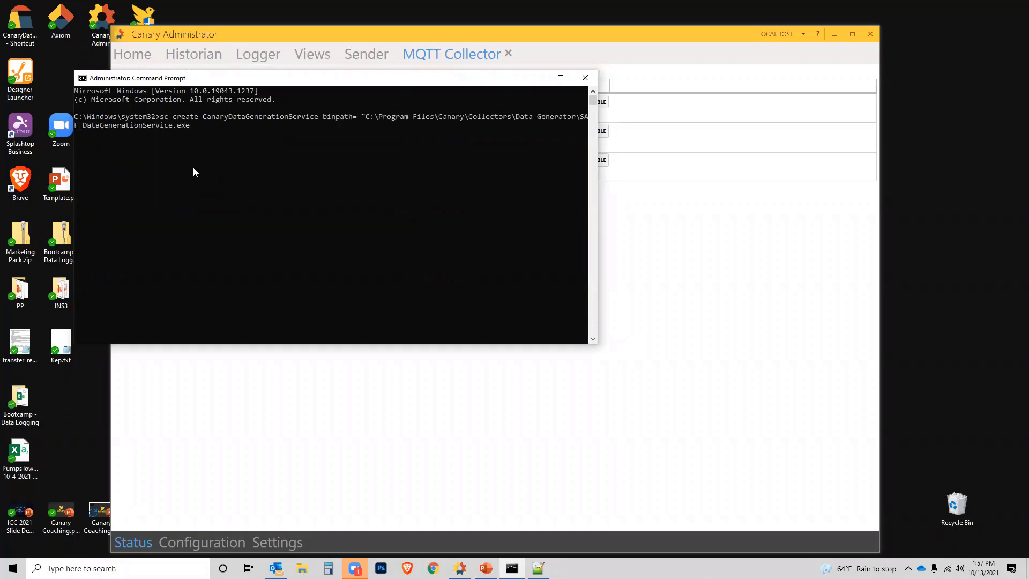
pyautogui.press('BackSpace')
pyautogui.write('"')
pyautogui.press('Return')
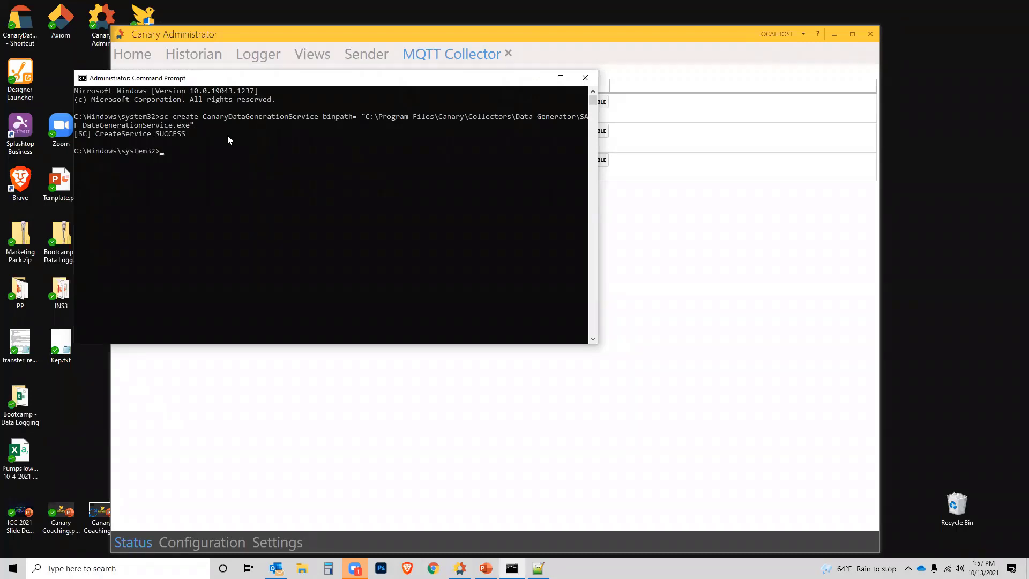
# Step: Open the Windows Services app and start CanaryDataGenerationService
pyautogui.click(136, 557)
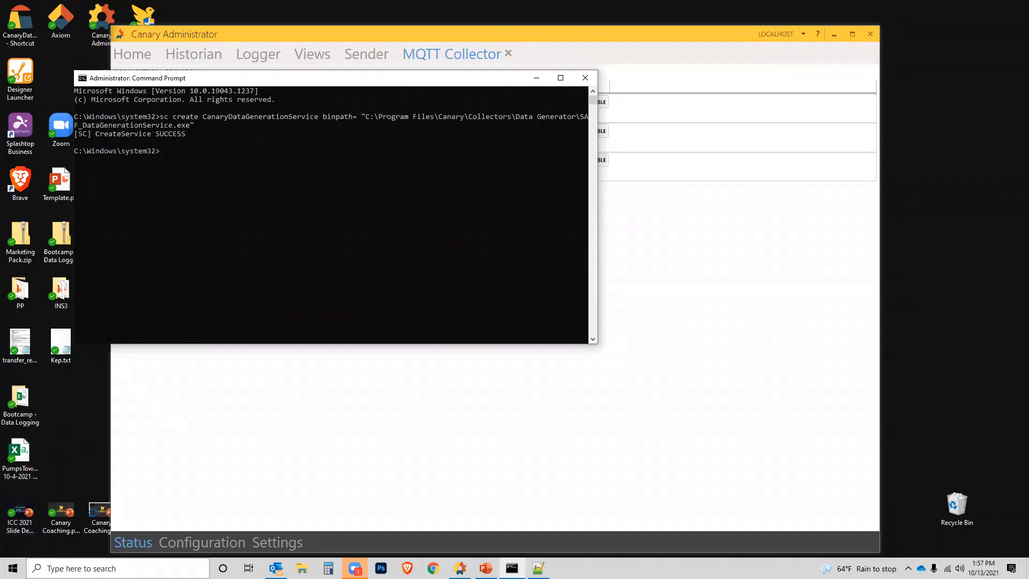
pyautogui.write('services')
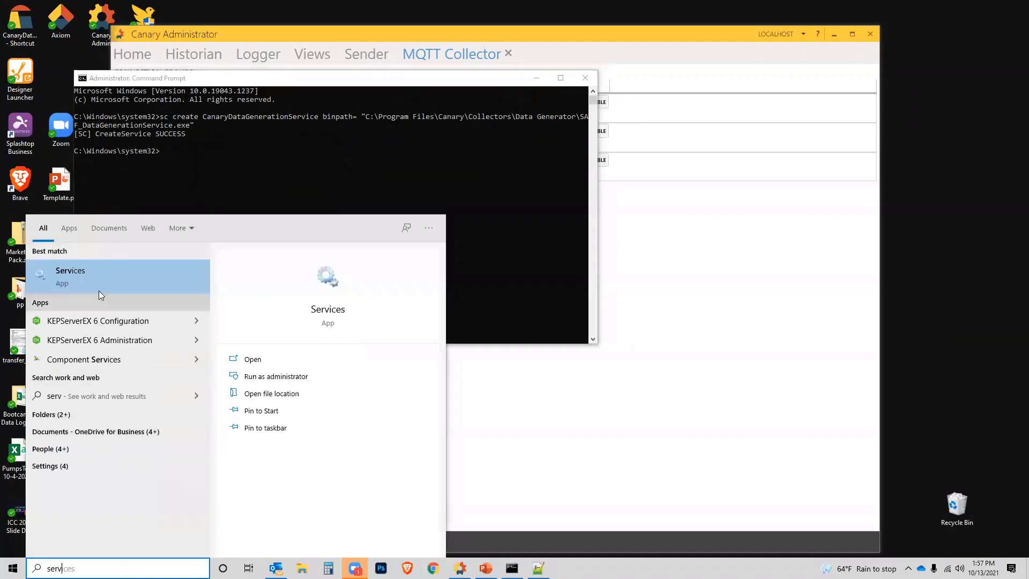
pyautogui.click(94, 278)
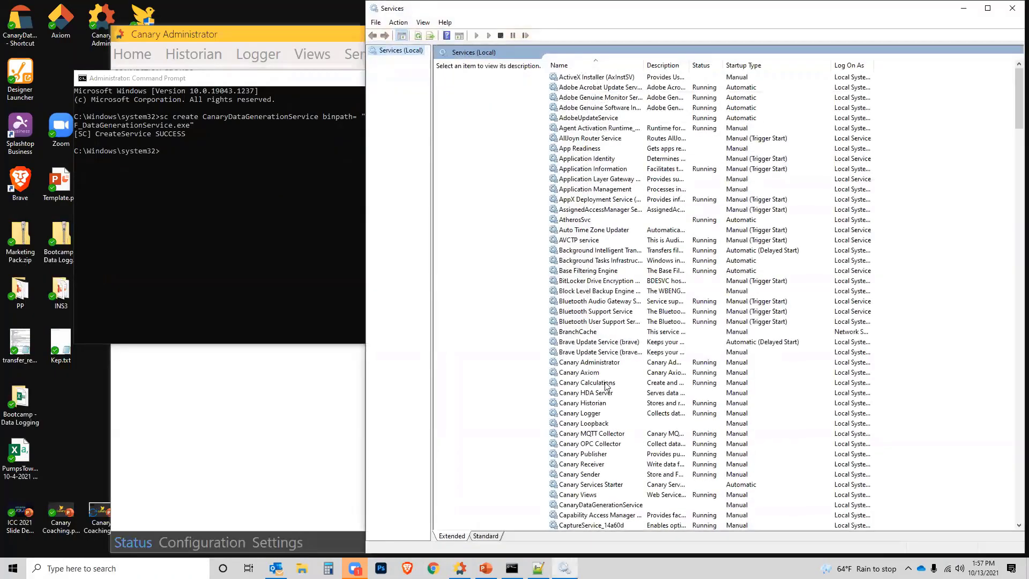
pyautogui.click(592, 505)
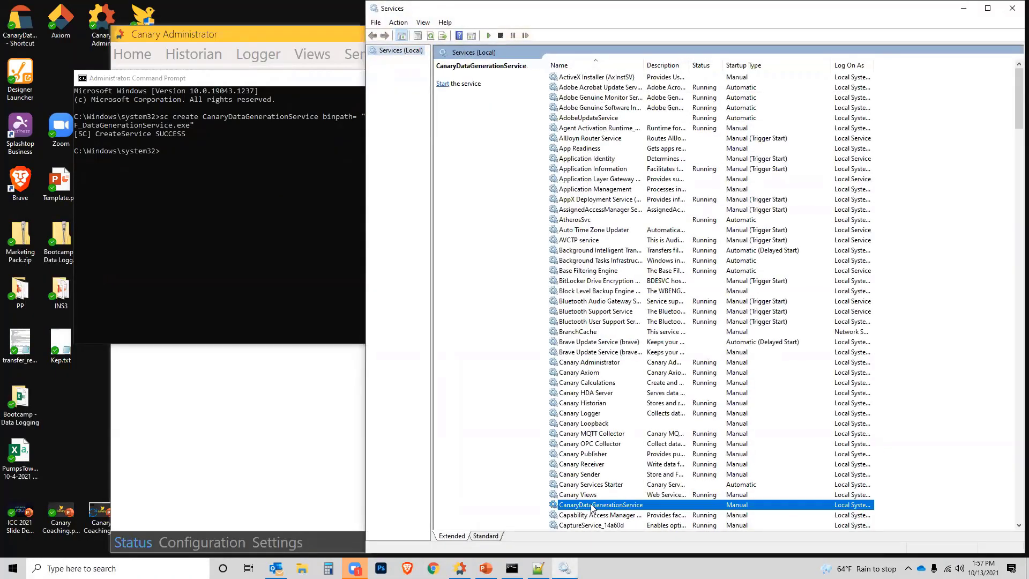
pyautogui.rightClick(595, 507)
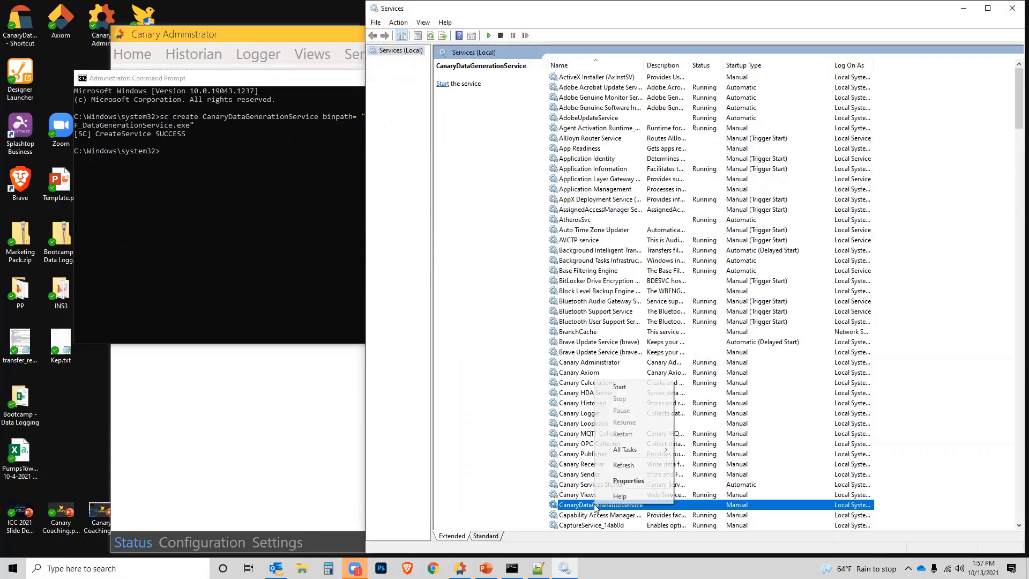
pyautogui.click(620, 388)
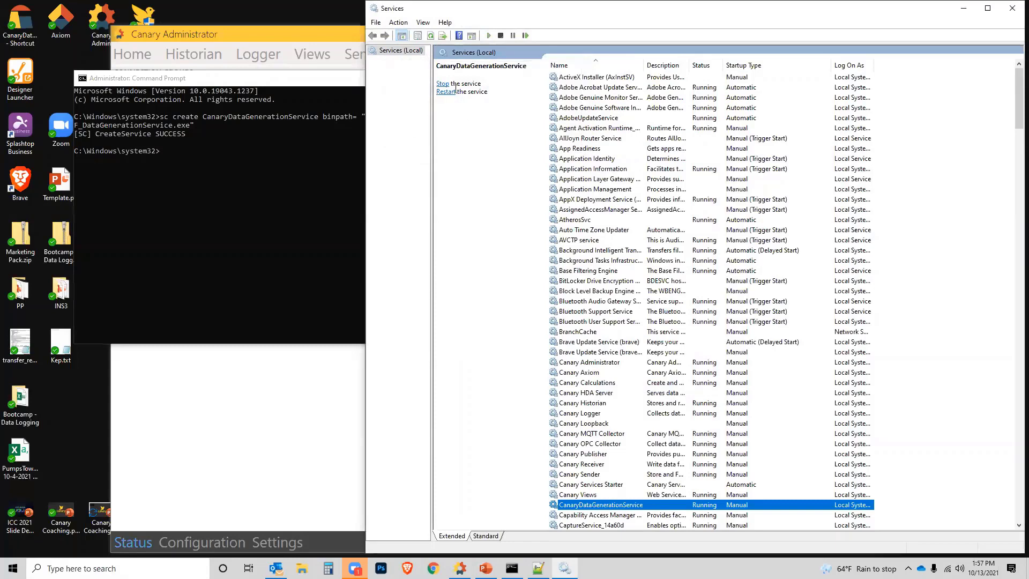
# Step: Switch to Canary Administrator, close the MQTT Collector page and check the DataGeneration1 session in the Sender
pyautogui.click(459, 568)
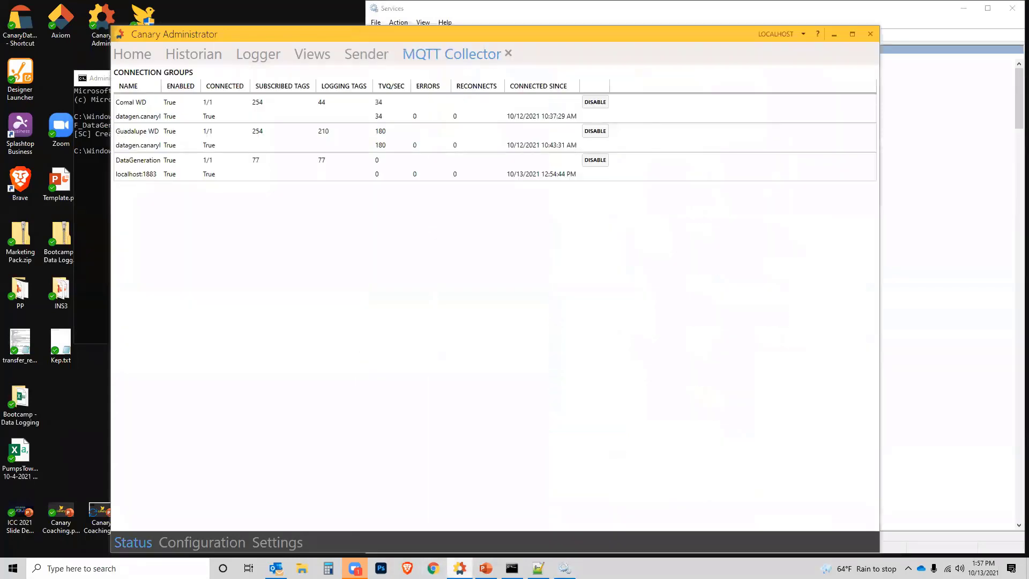
pyautogui.click(508, 53)
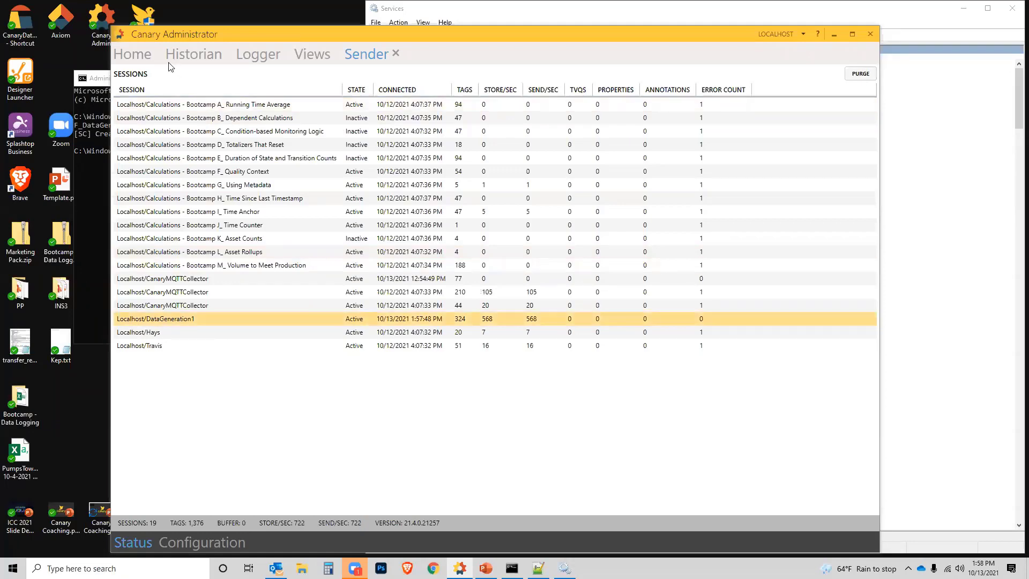
# Step: Open the Historian's dataset overview and compare the writers and updates of the Demo-PS and Demo-WT datasets
pyautogui.click(134, 55)
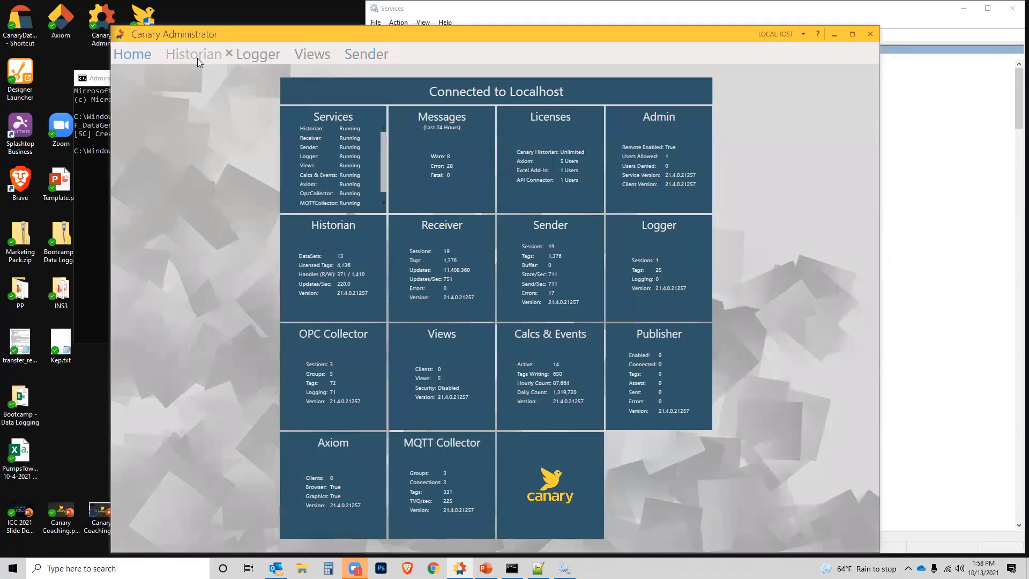
pyautogui.click(347, 256)
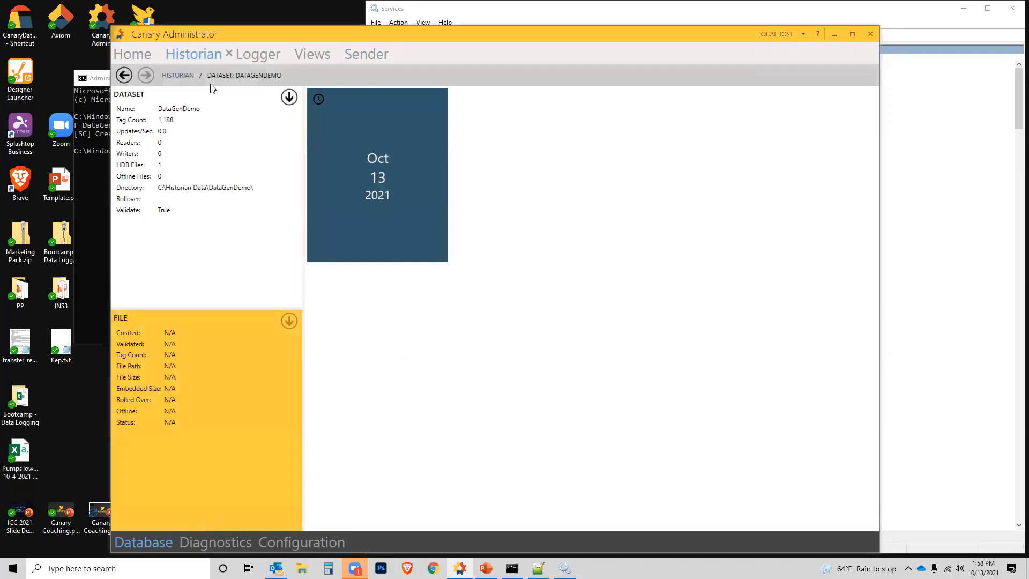
pyautogui.click(182, 75)
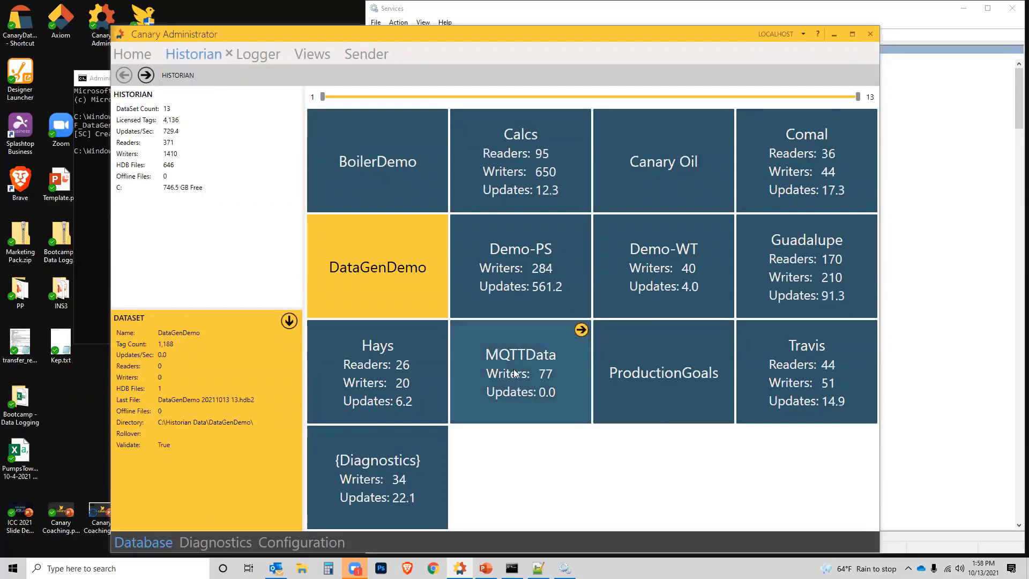
pyautogui.click(556, 269)
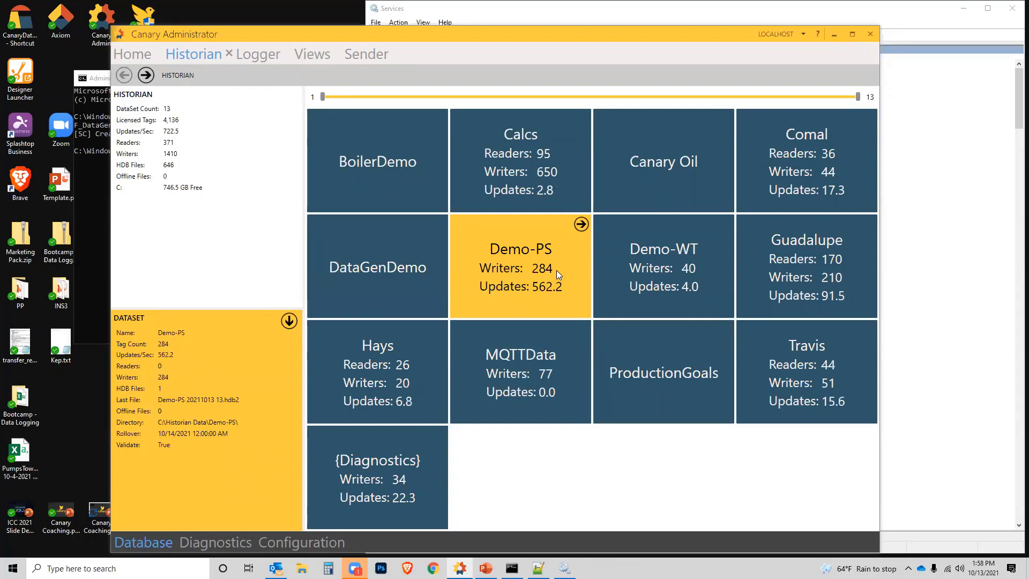
pyautogui.click(622, 257)
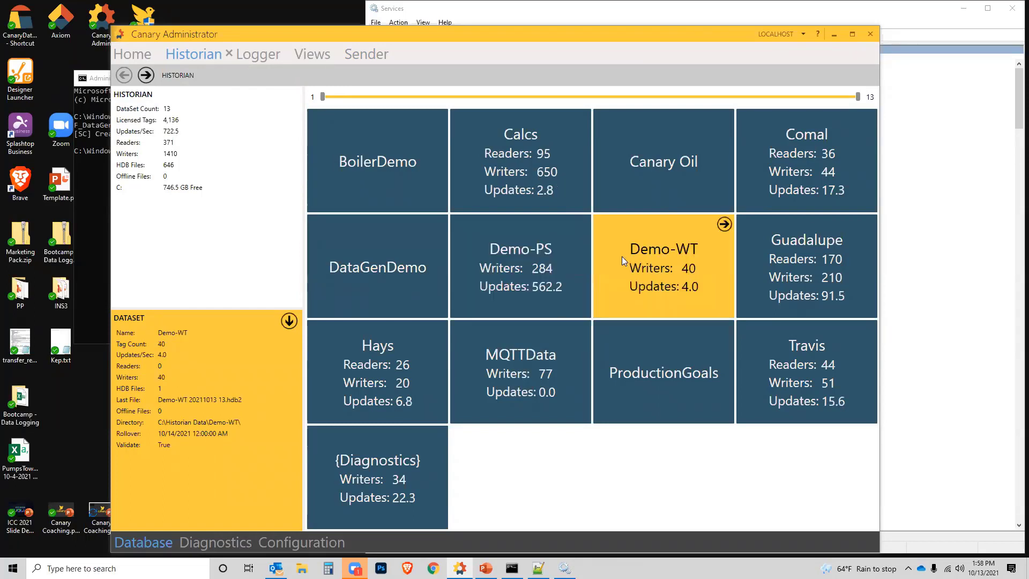
pyautogui.click(502, 255)
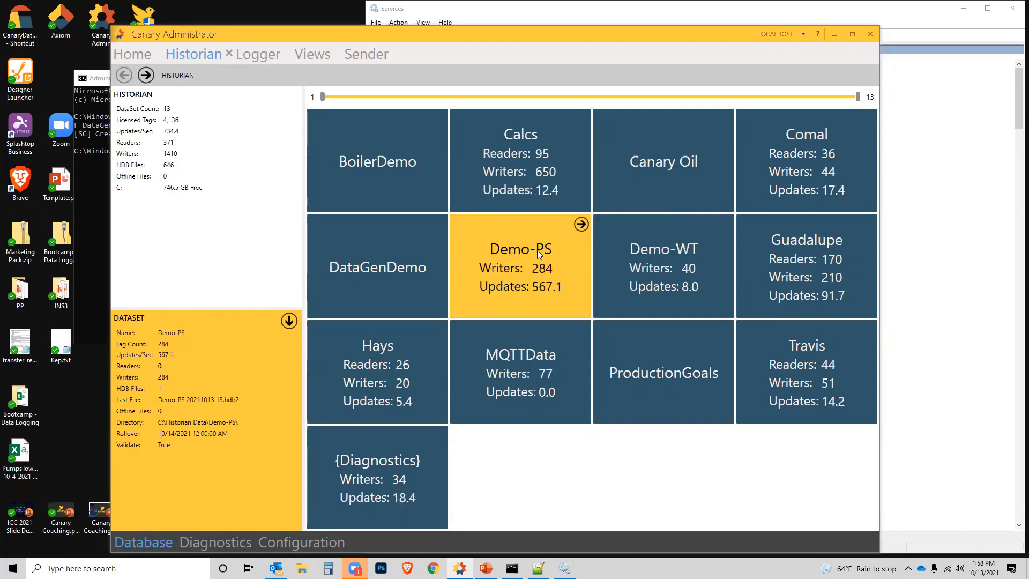
pyautogui.click(677, 252)
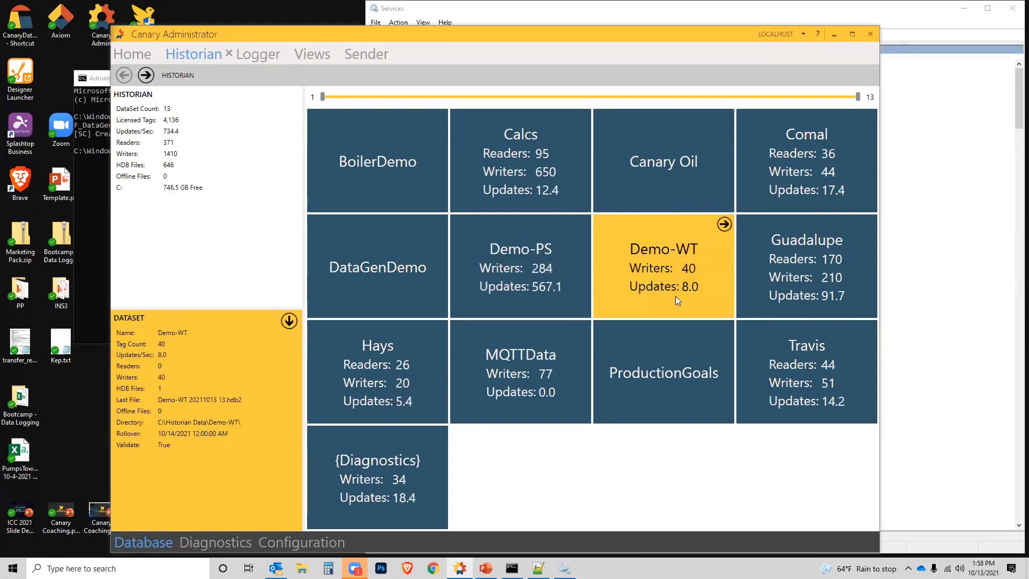
# Step: Open the WaterDistricts virtual view for editing and examine its defined rules and source view properties
pyautogui.click(567, 269)
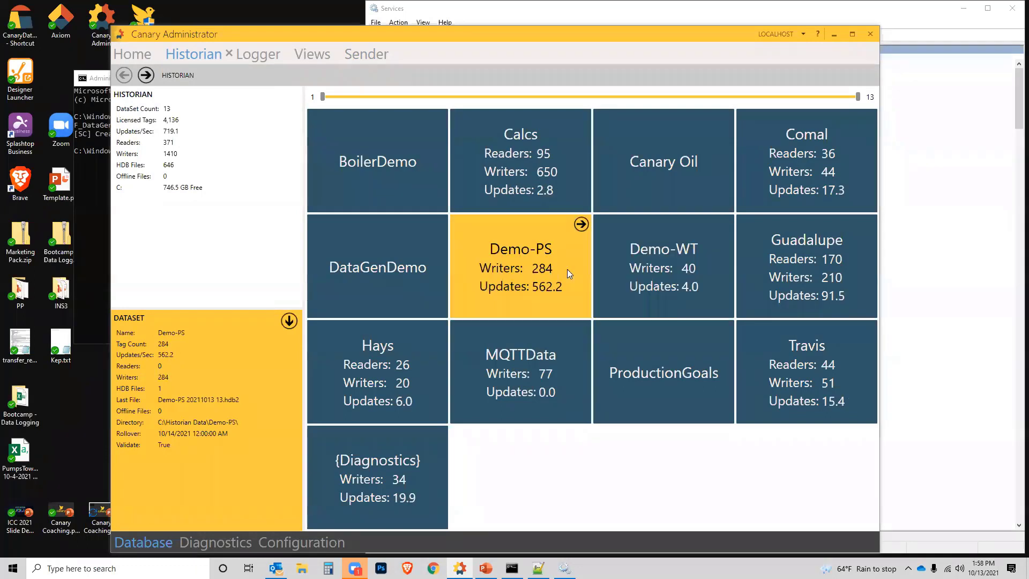
pyautogui.click(651, 265)
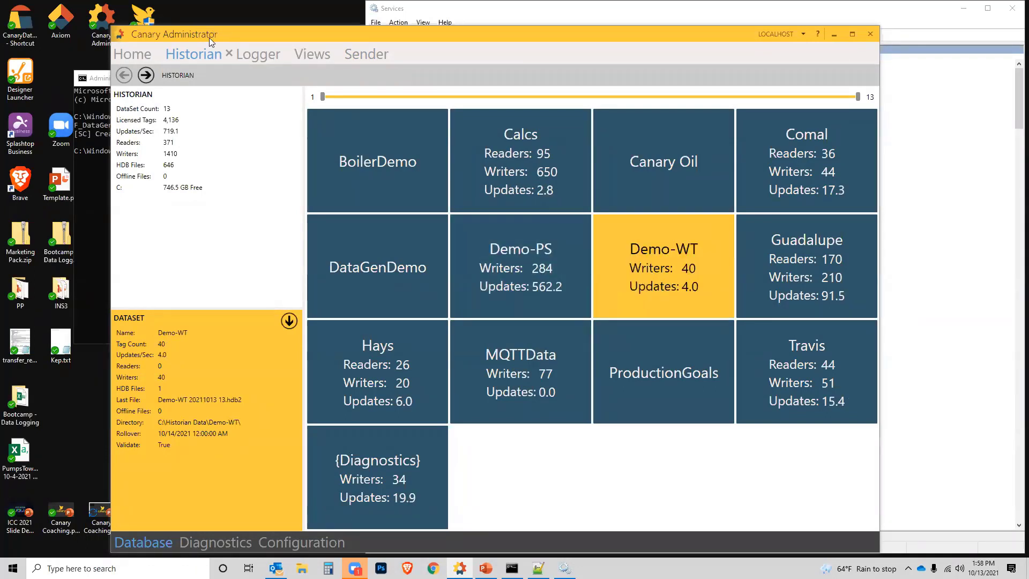
pyautogui.click(313, 57)
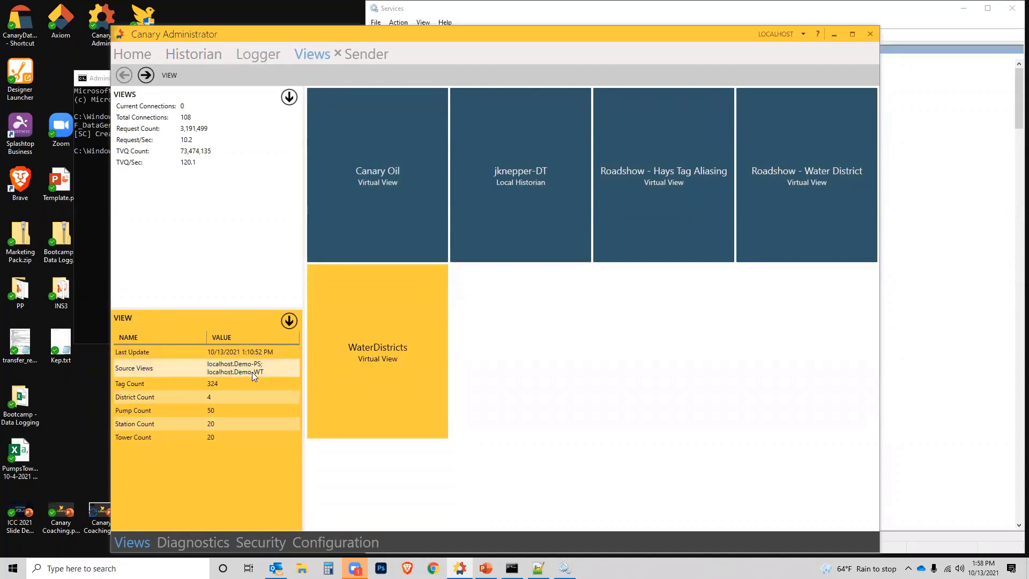
pyautogui.click(289, 320)
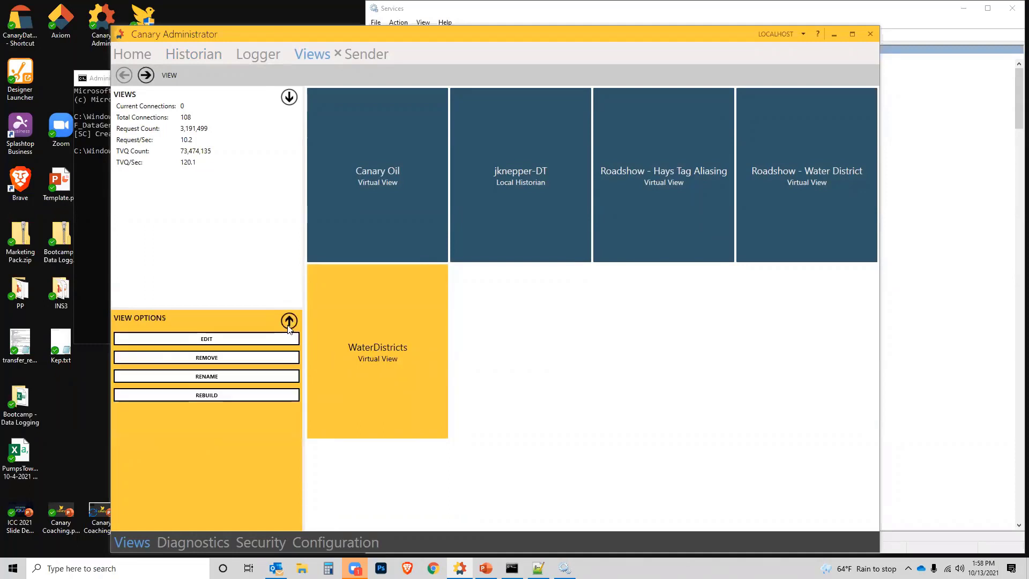
pyautogui.click(244, 341)
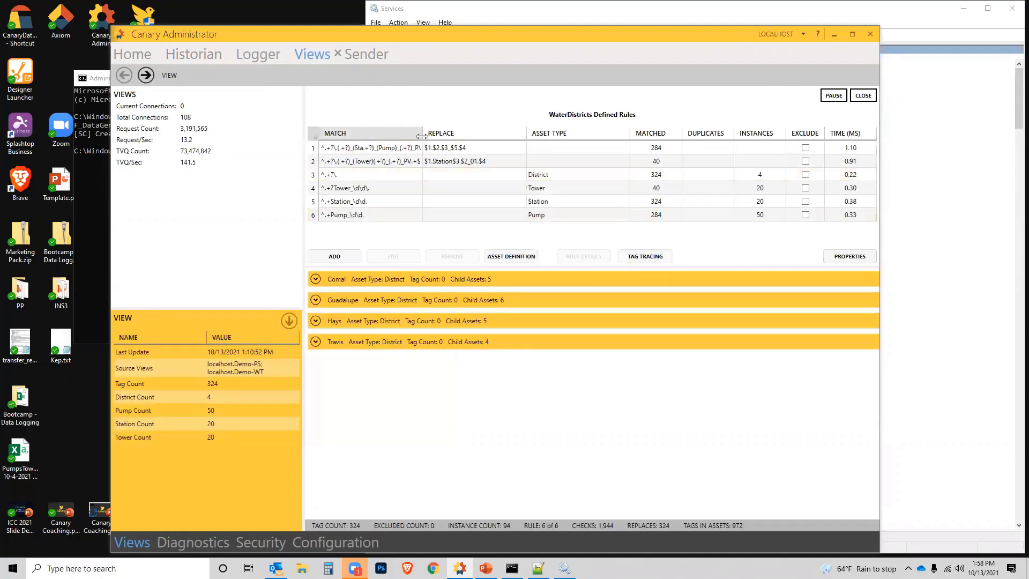
pyautogui.moveTo(422, 135); pyautogui.dragTo(468, 135)
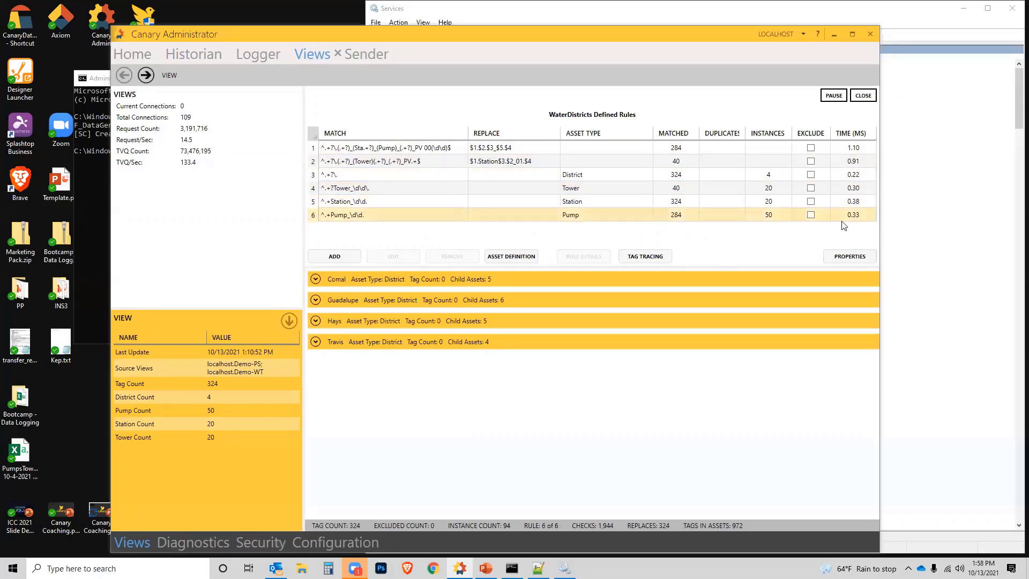
pyautogui.click(840, 256)
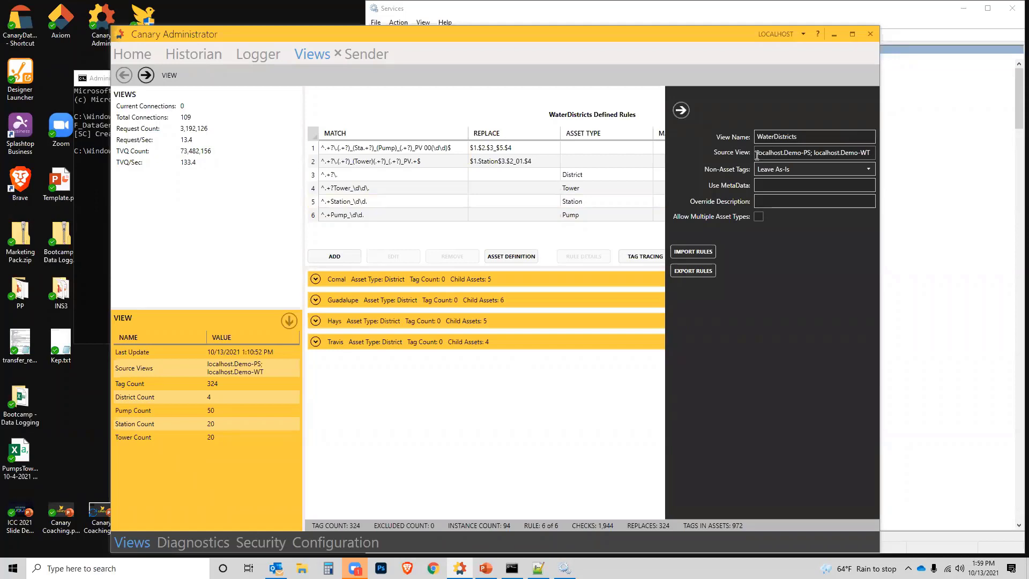
pyautogui.click(681, 110)
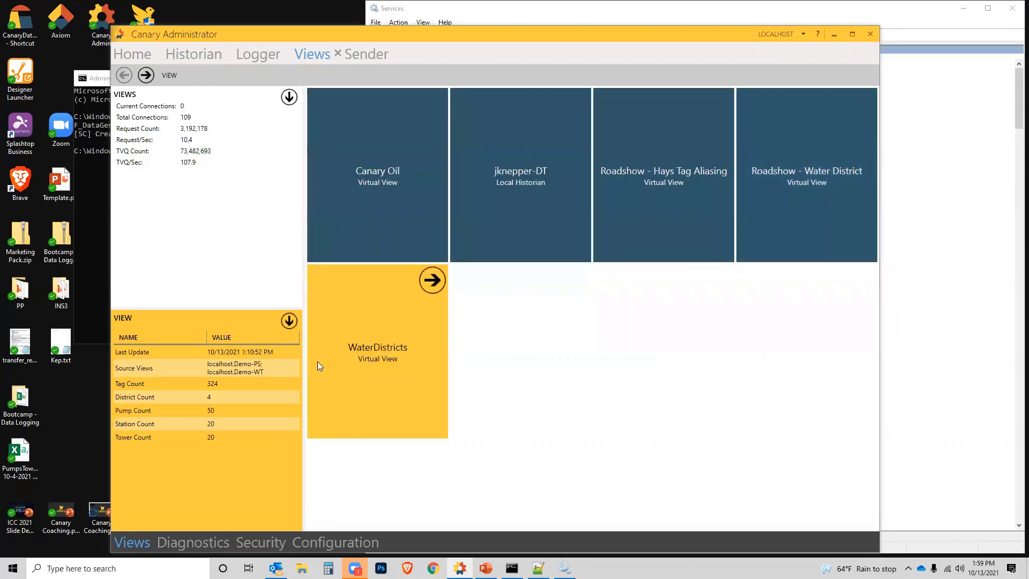
# Step: Browse the WaterDistricts view into the Comal district and look over its stations
pyautogui.doubleClick(364, 361)
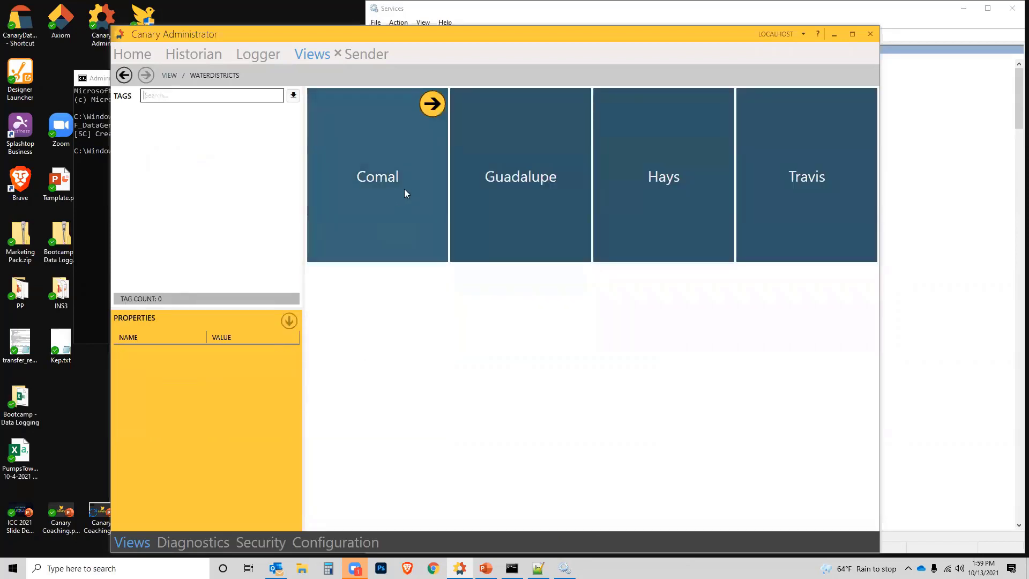
pyautogui.click(557, 195)
pyautogui.click(418, 185)
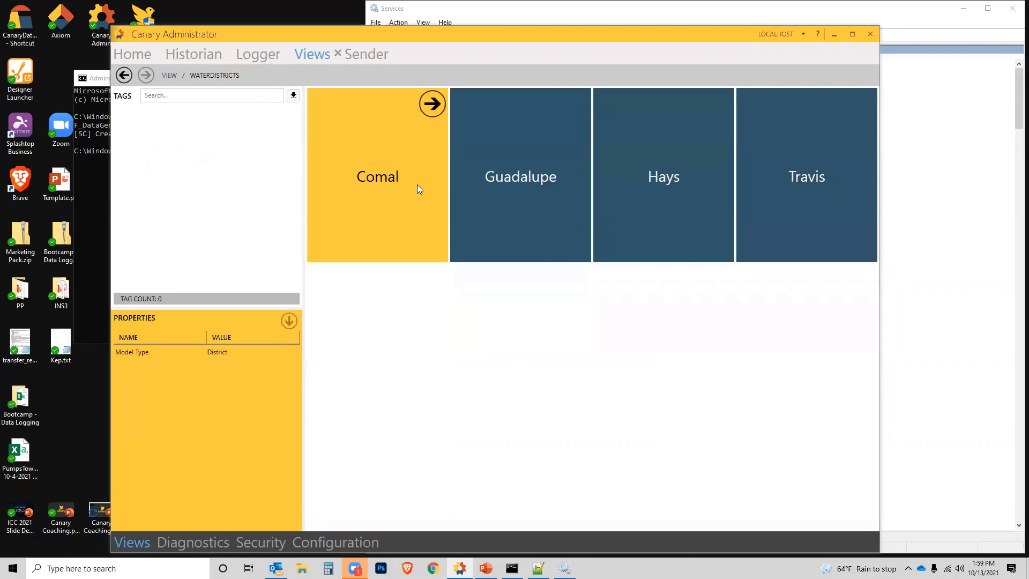
pyautogui.doubleClick(417, 187)
pyautogui.click(387, 196)
pyautogui.click(526, 196)
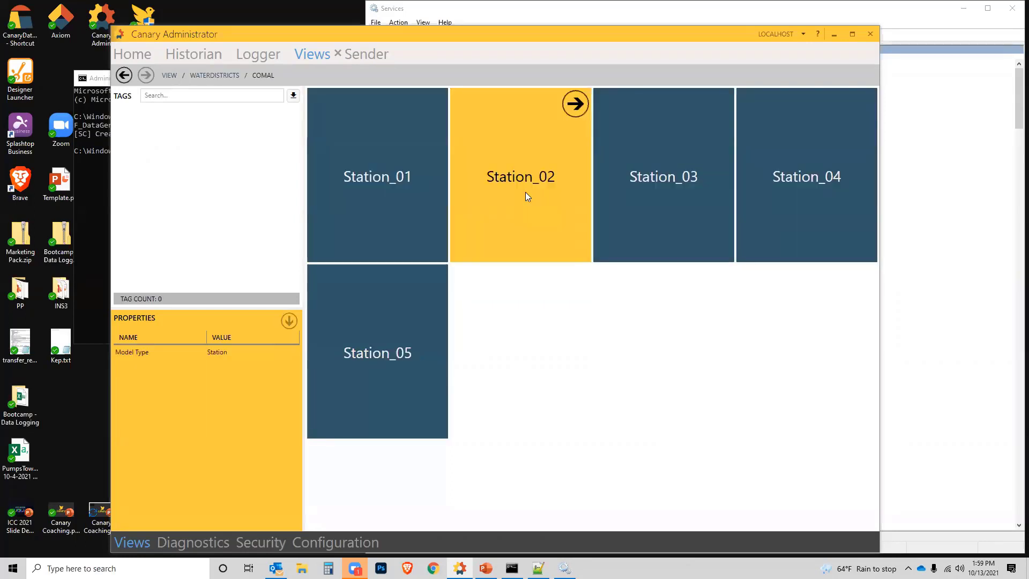
pyautogui.click(417, 316)
pyautogui.click(394, 241)
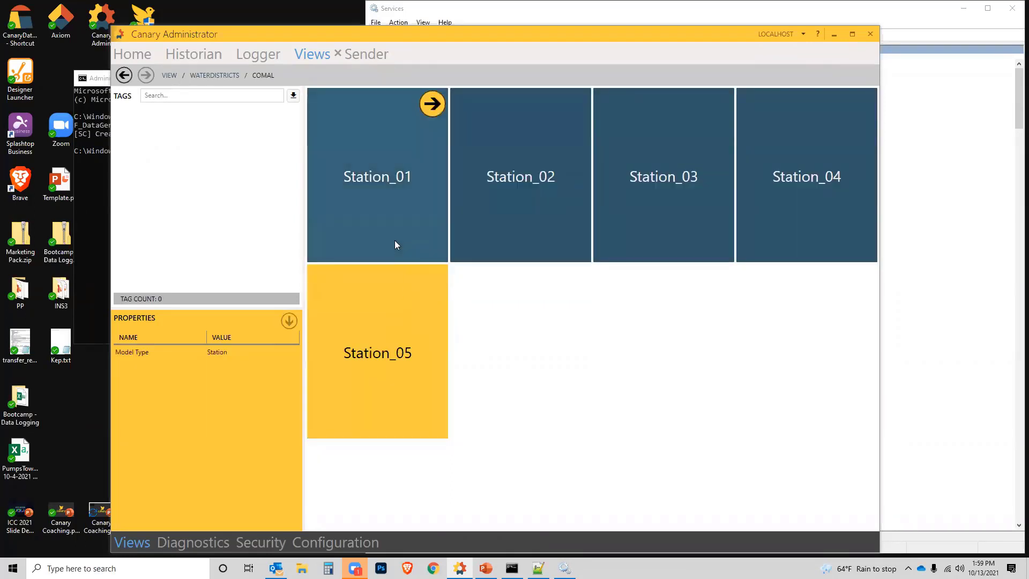
# Step: Open Station_01 in Comal and examine the tags of Pump_01 and Tower_01
pyautogui.doubleClick(396, 244)
pyautogui.click(393, 203)
pyautogui.click(554, 204)
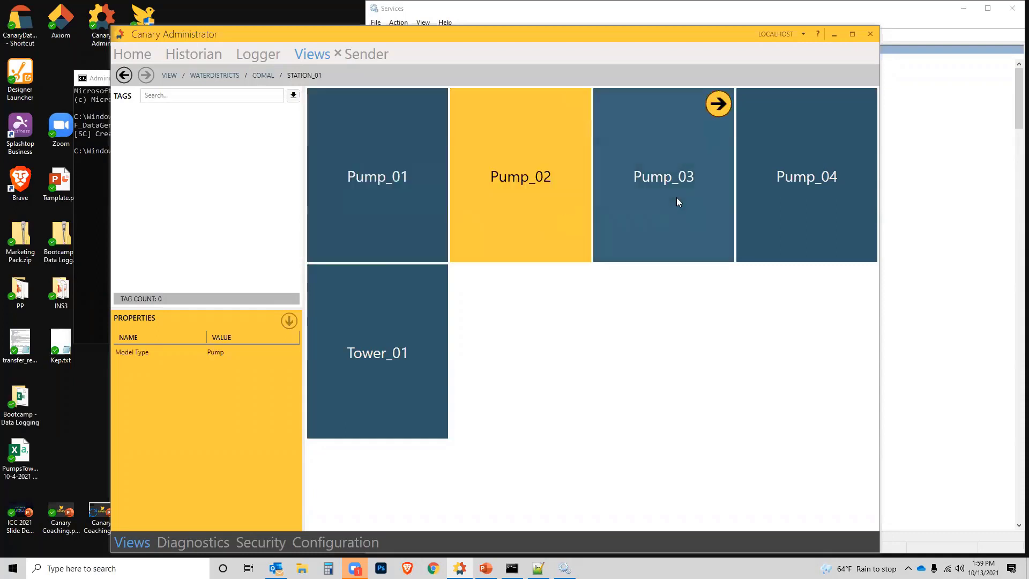
pyautogui.click(677, 199)
pyautogui.click(354, 372)
pyautogui.doubleClick(361, 192)
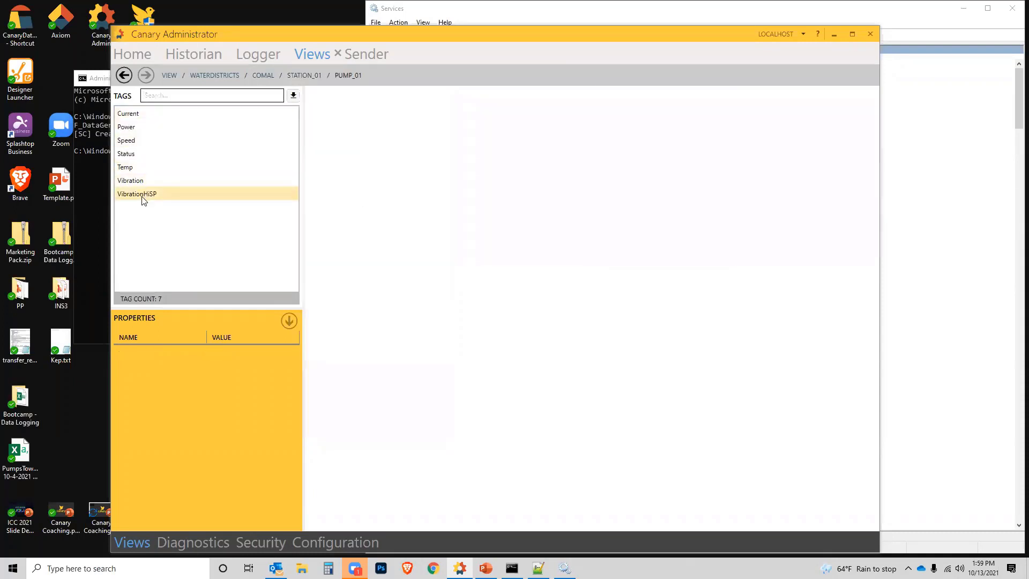
pyautogui.click(124, 76)
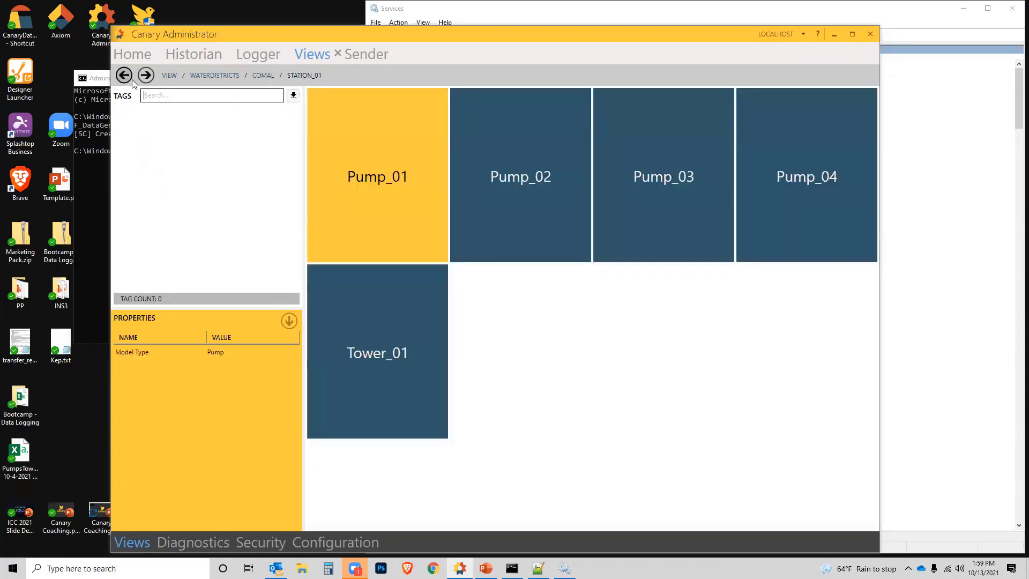
pyautogui.doubleClick(370, 379)
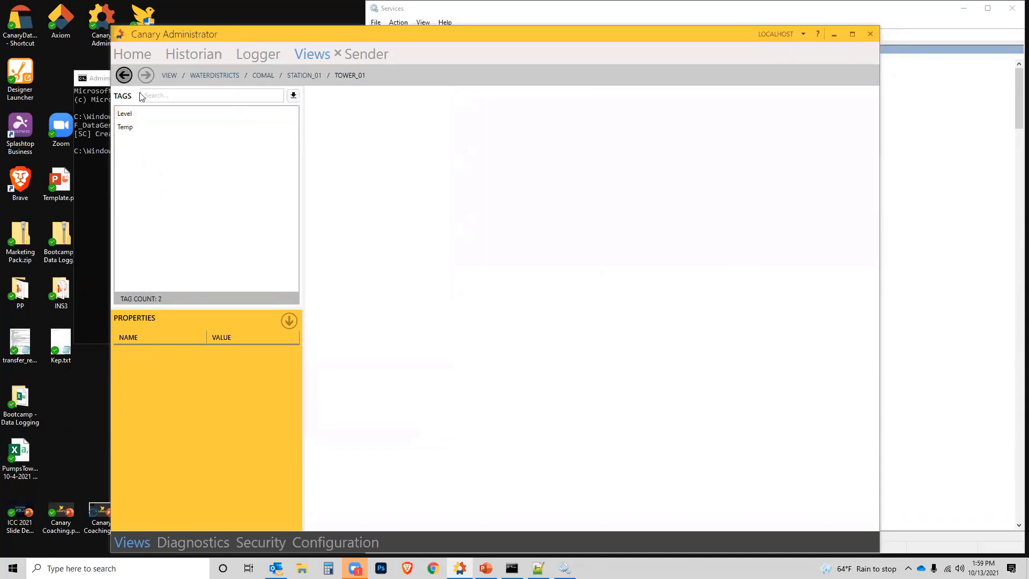
pyautogui.click(124, 75)
# Step: Minimize Canary Administrator and open helpcenter.canarylabs.com in Chrome
pyautogui.click(834, 34)
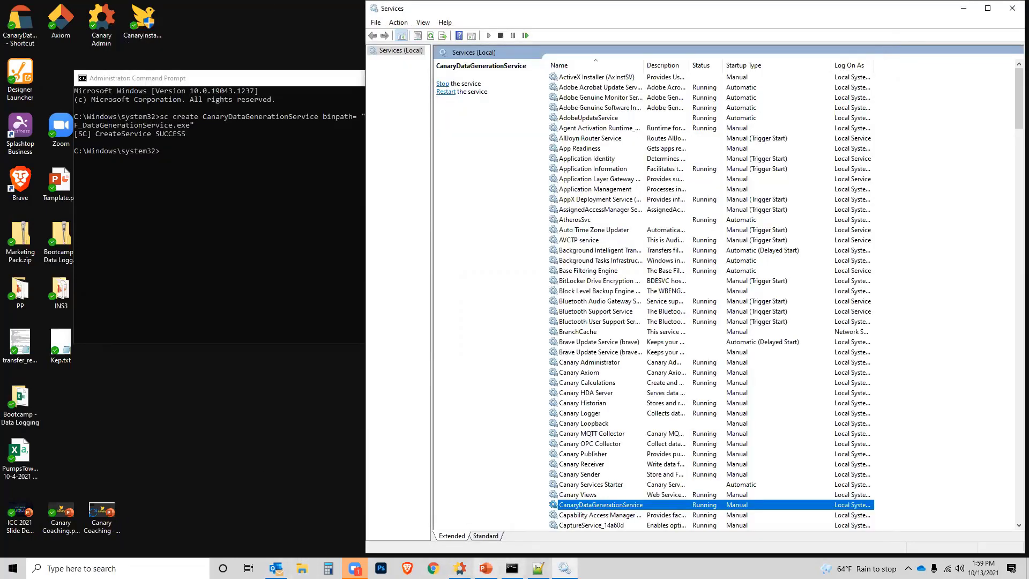
pyautogui.moveTo(355, 568)
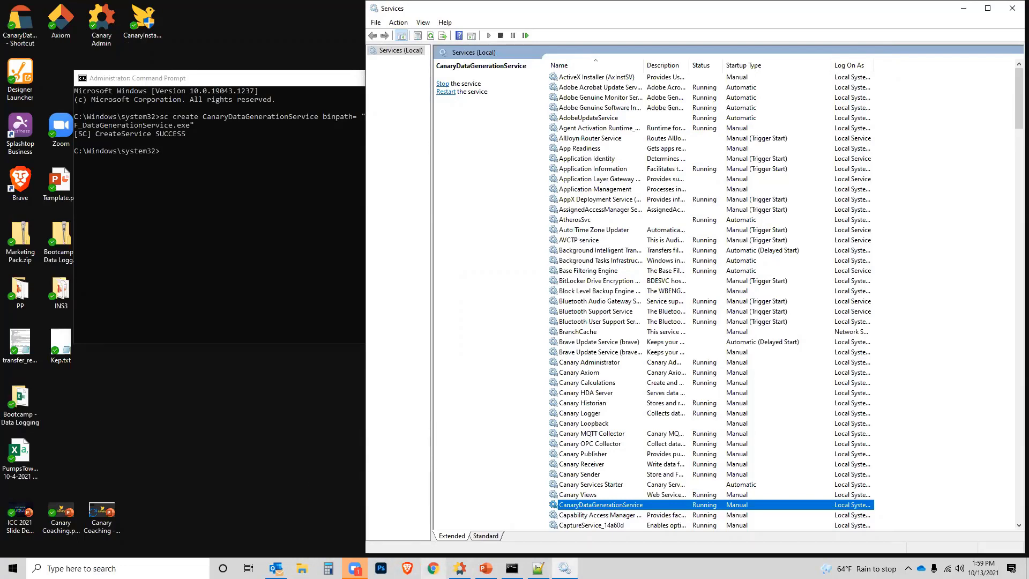
pyautogui.click(433, 568)
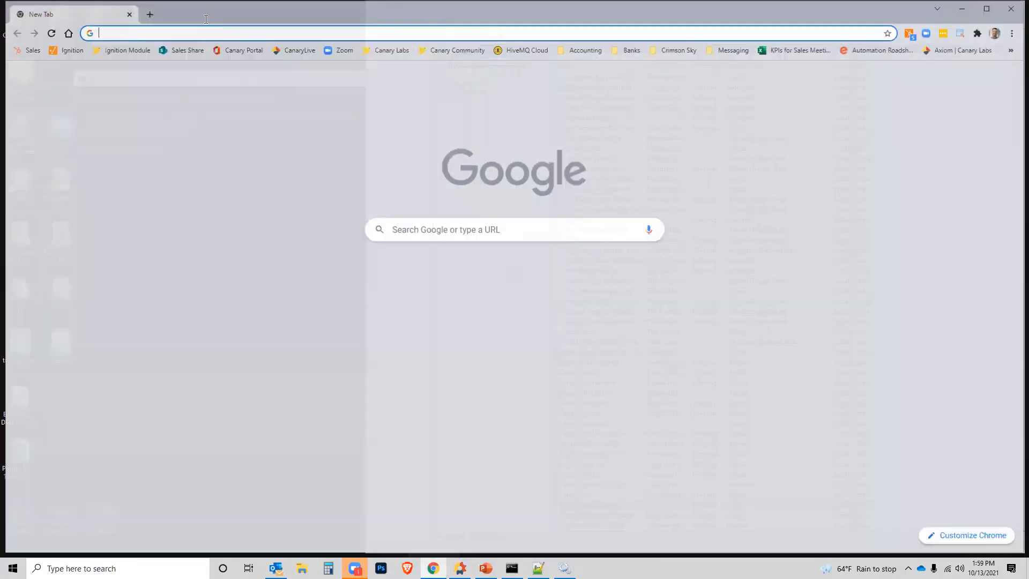
pyautogui.write('help')
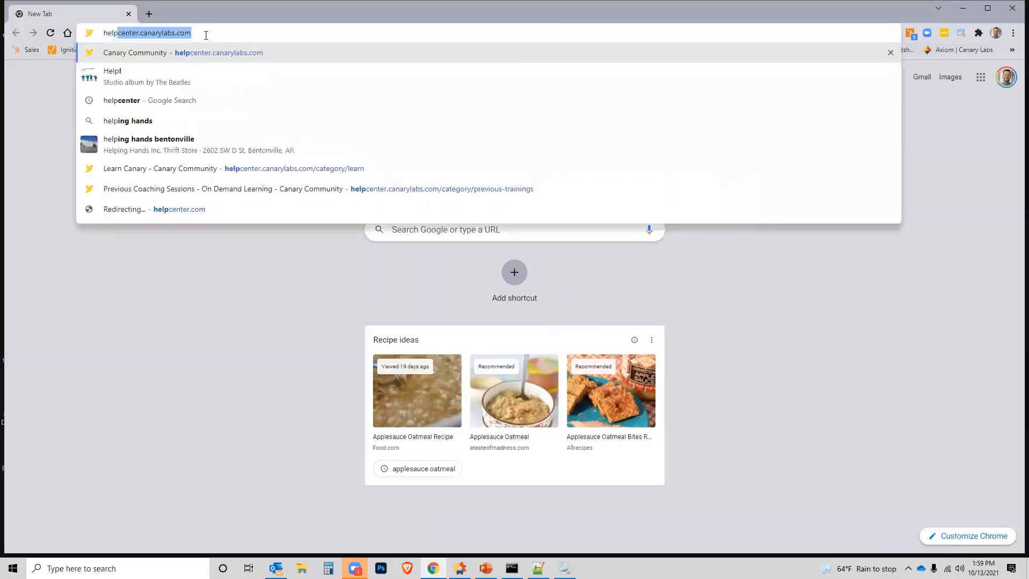
pyautogui.press('Return')
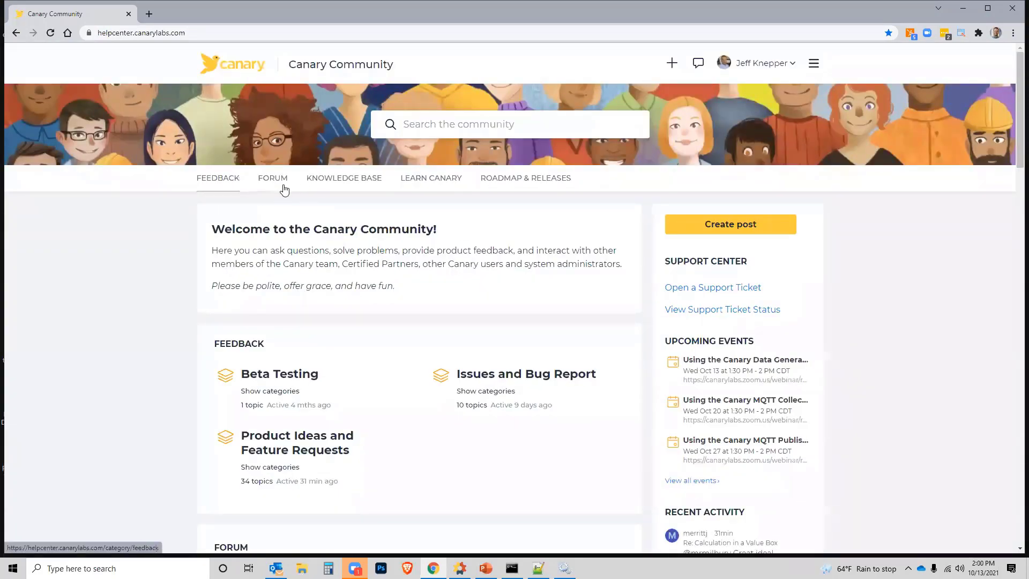
# Step: Open The Data Generation Tool article from the Data Collection category of the Version 21 knowledge base
pyautogui.scroll(-3, 378, 410)
pyautogui.scroll(-7, 380, 413)
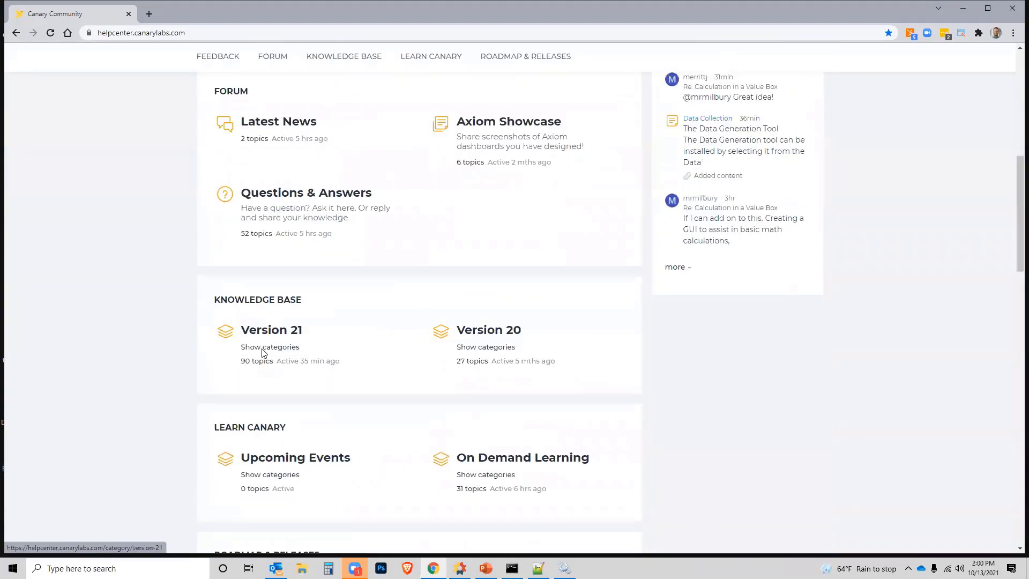
pyautogui.click(269, 255)
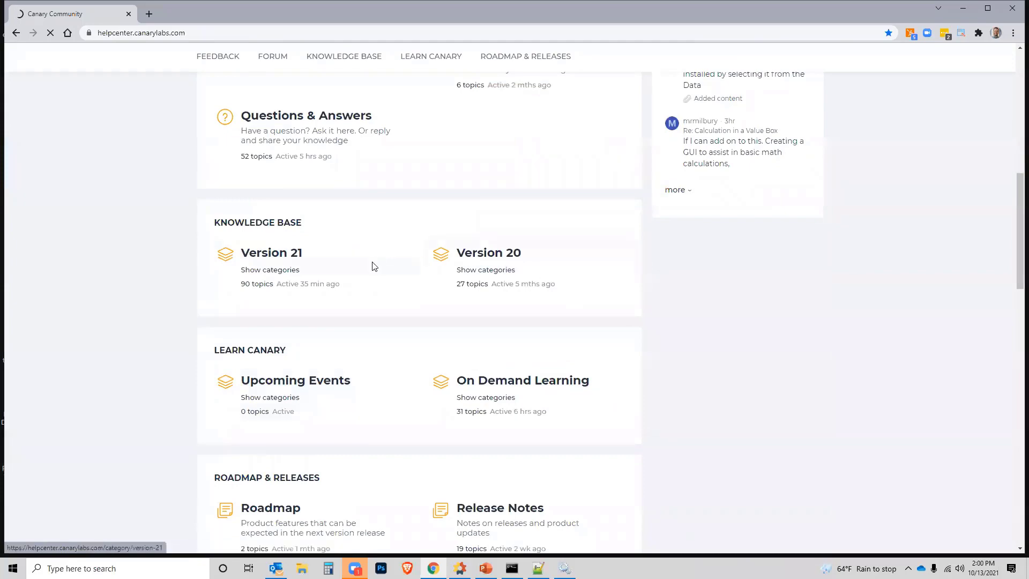
pyautogui.scroll(-4, 402, 332)
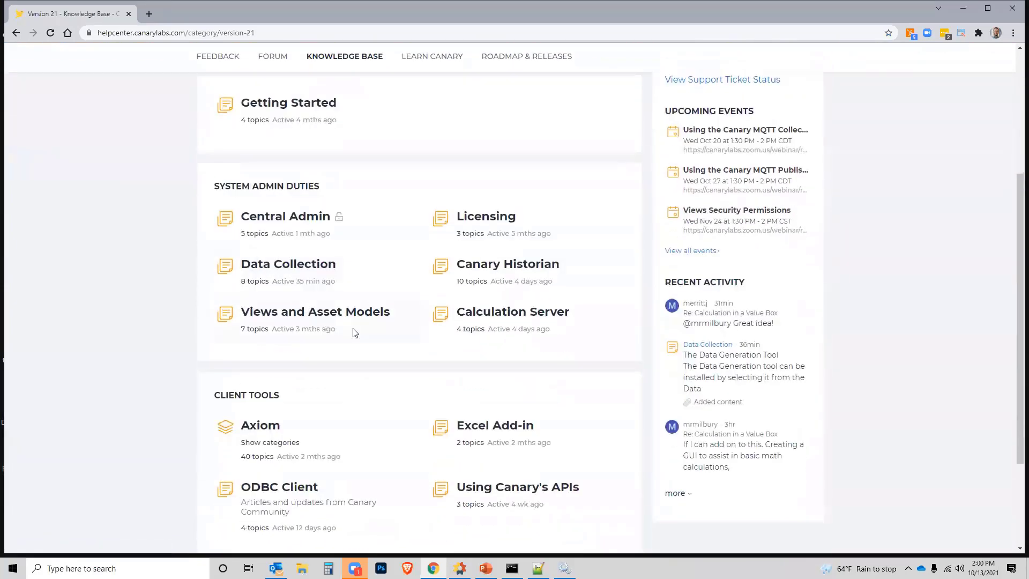
pyautogui.click(278, 266)
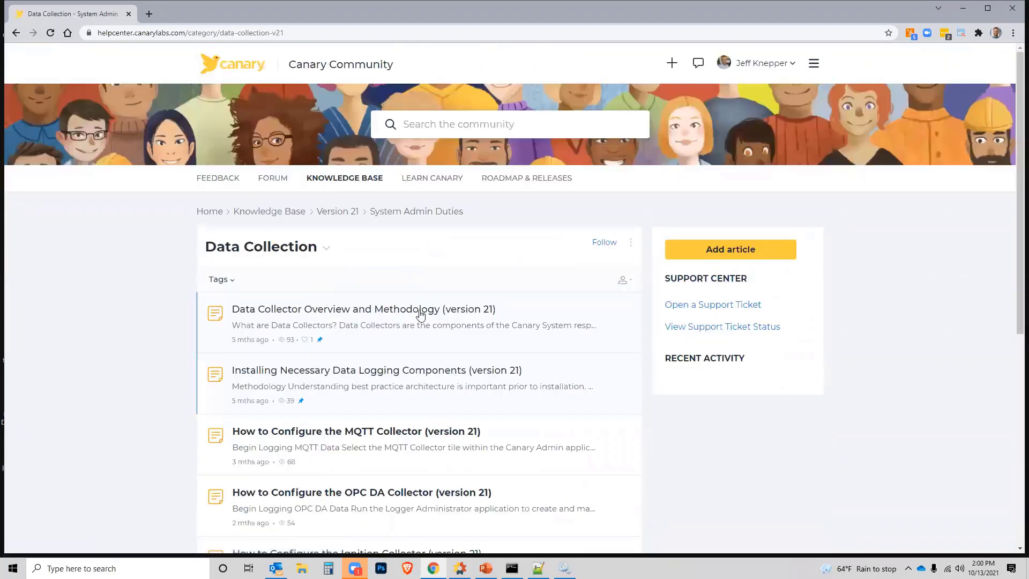
pyautogui.scroll(-3, 420, 320)
pyautogui.scroll(-3, 420, 320)
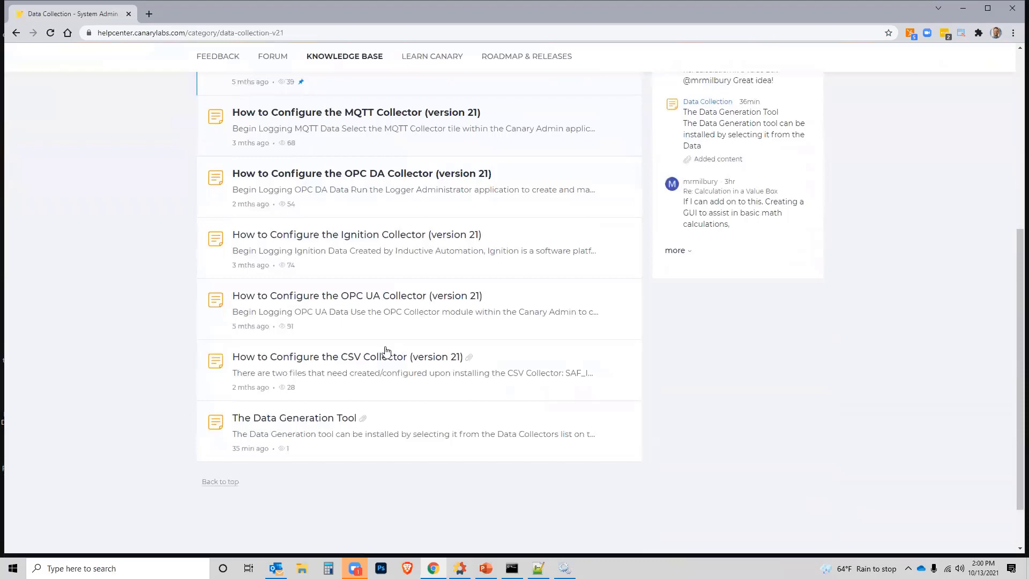
pyautogui.click(320, 419)
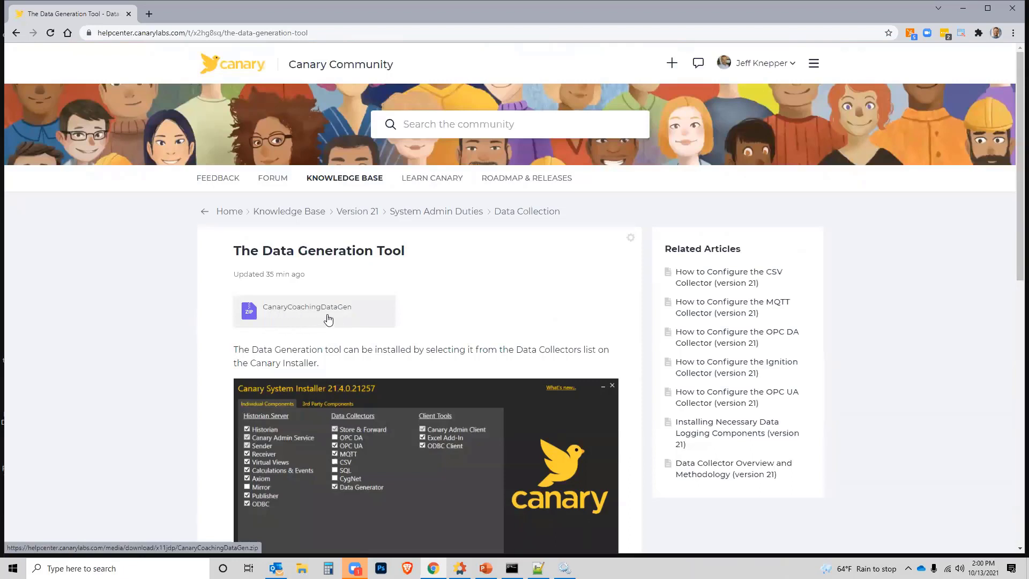
pyautogui.click(275, 33)
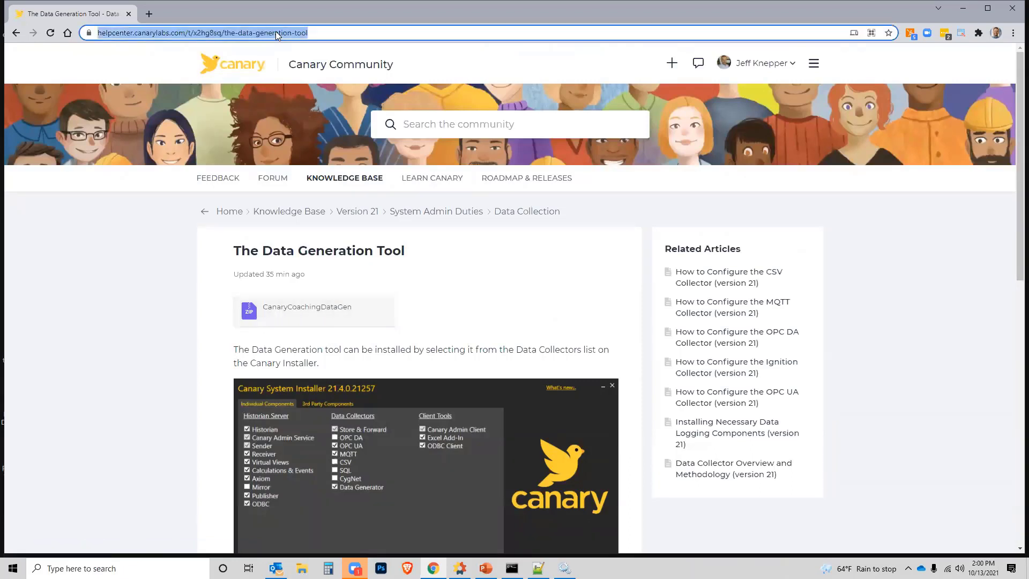
pyautogui.click(712, 17)
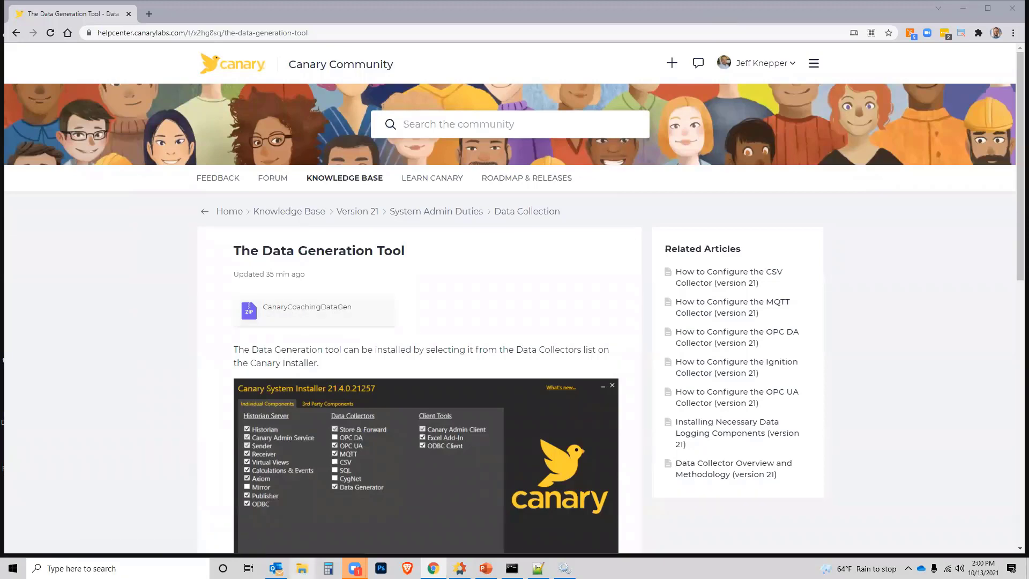
# Step: In File Explorer, open CanaryCoachingDataGen.zip on the Desktop and browse to the files in its Data Generation folder
pyautogui.press('super+e')
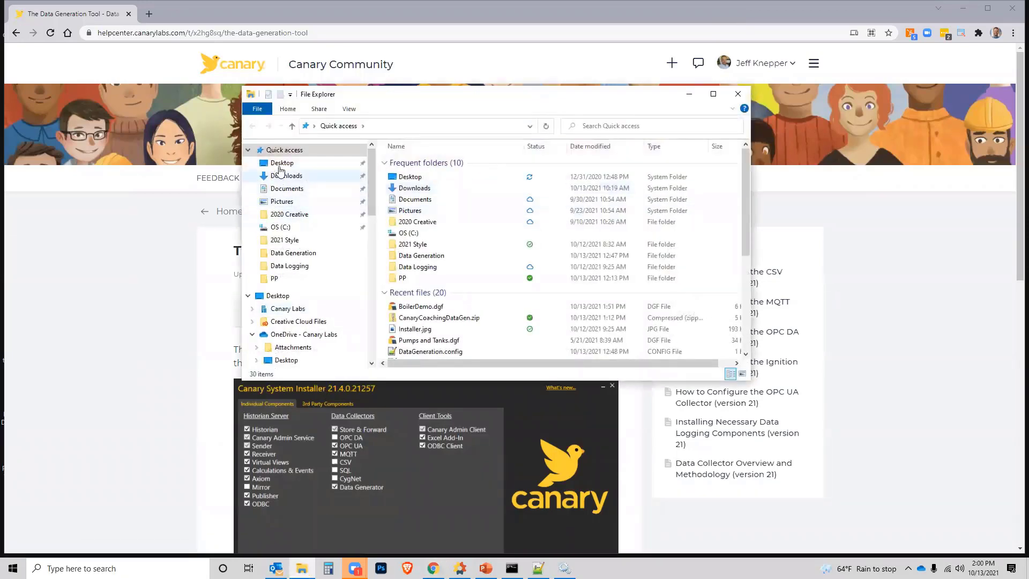
pyautogui.click(278, 163)
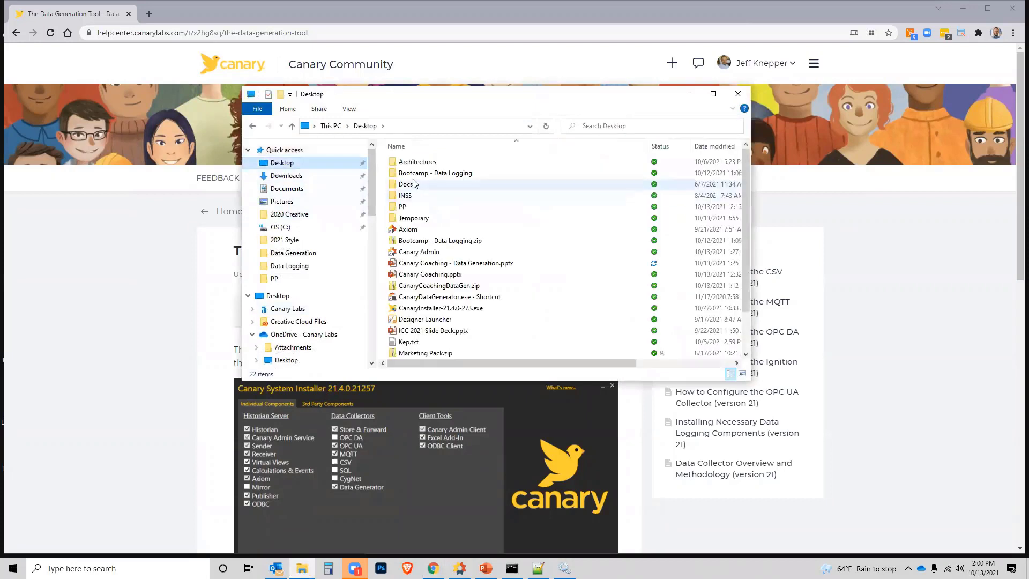
pyautogui.rightClick(427, 287)
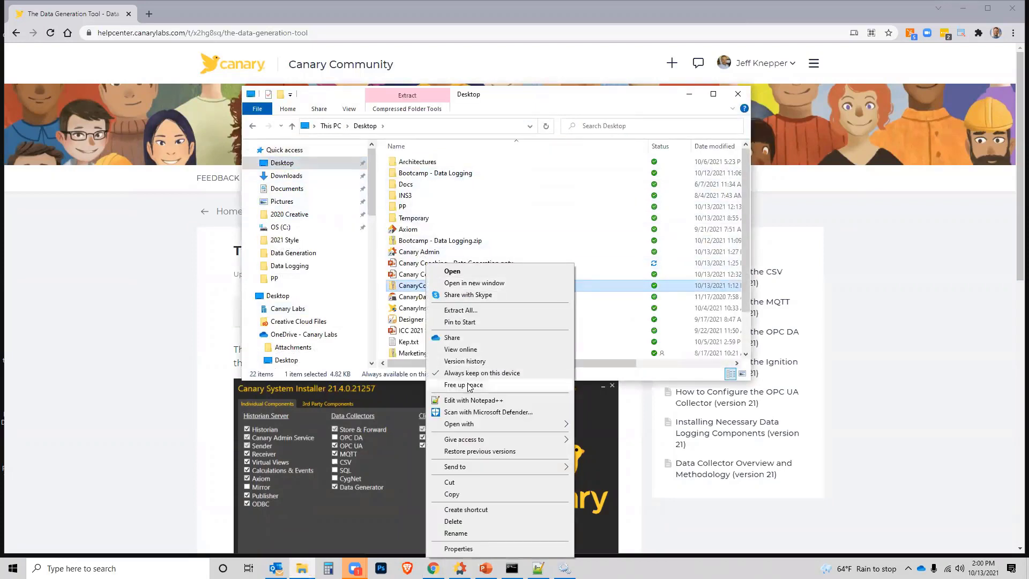
pyautogui.doubleClick(409, 288)
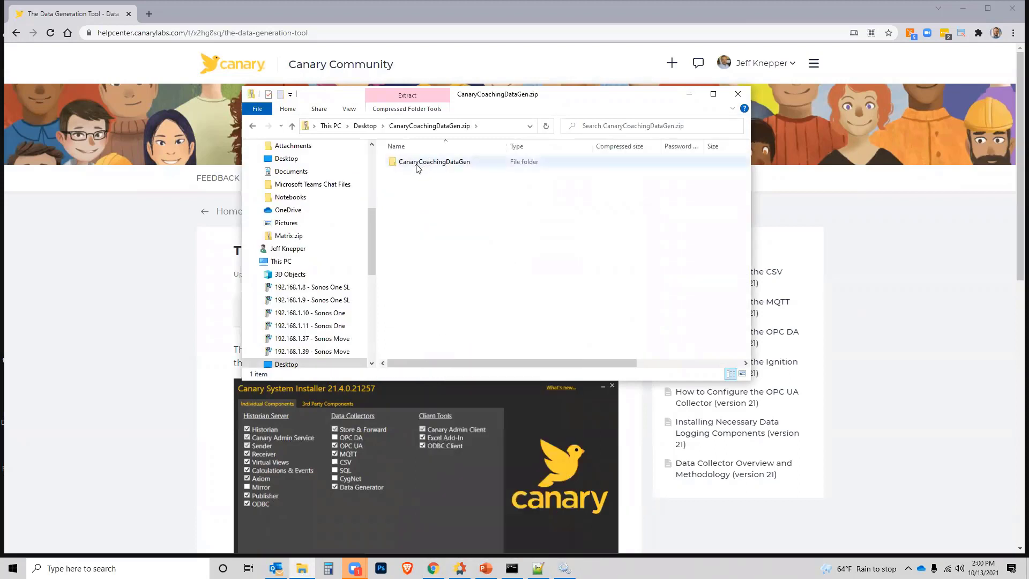
pyautogui.doubleClick(430, 162)
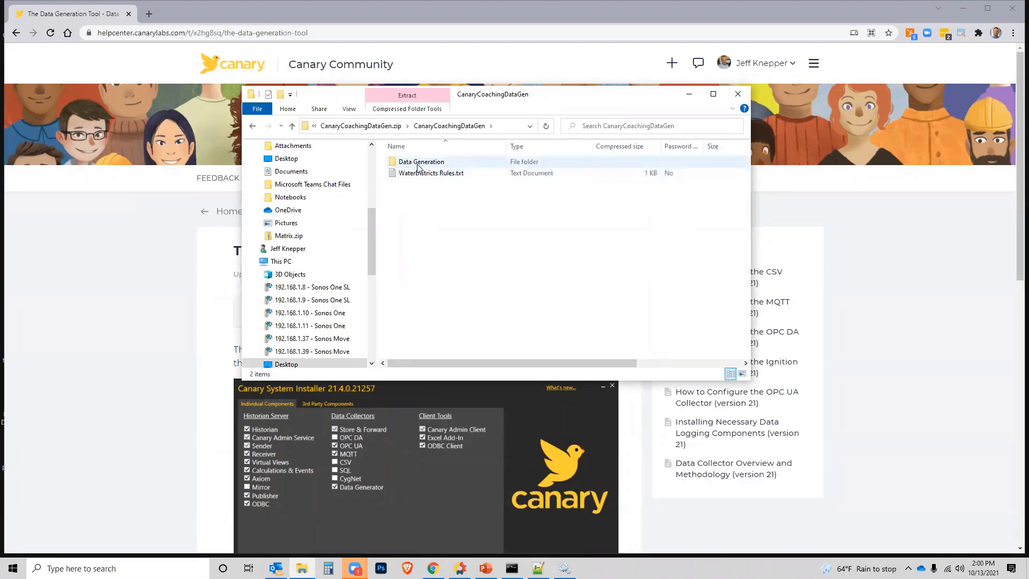
pyautogui.doubleClick(416, 162)
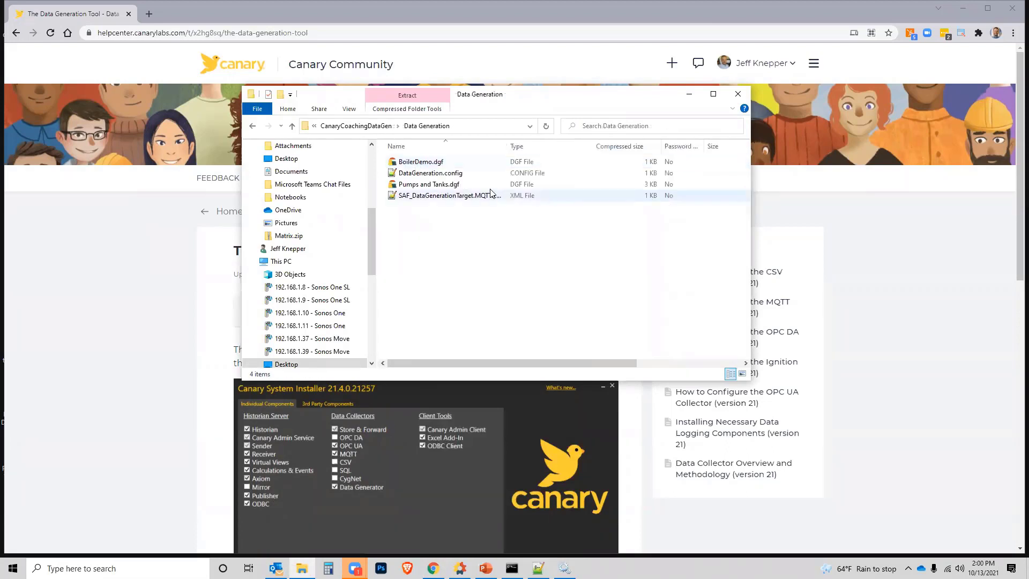
# Step: Examine DataGeneration.config and the SAF_DataGenerationTarget.MQTT XML file, and locate WaterDistricts Rules.txt in the parent CanaryCoachingDataGen folder
pyautogui.doubleClick(427, 173)
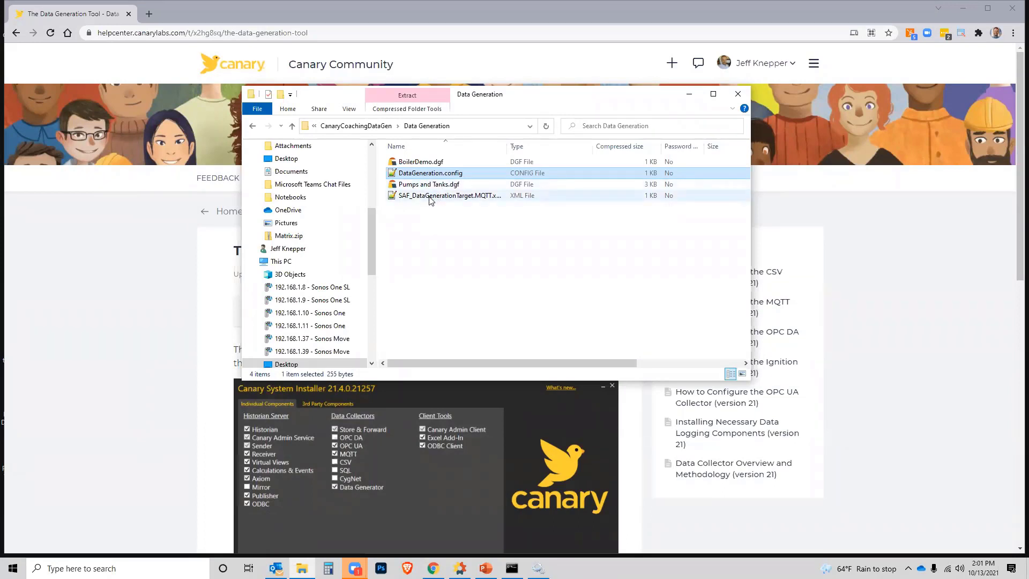
pyautogui.click(432, 196)
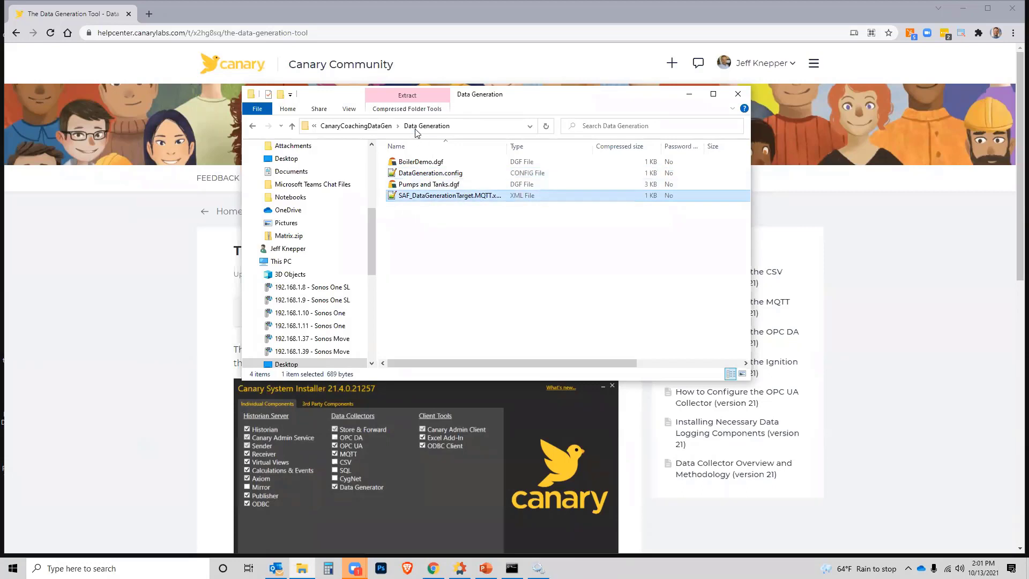
pyautogui.click(389, 126)
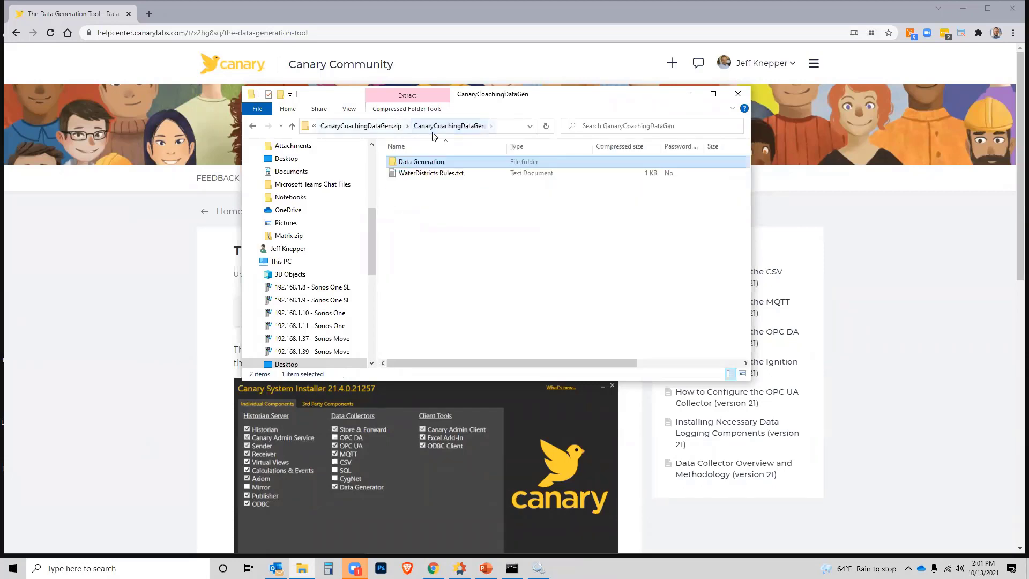
pyautogui.click(428, 174)
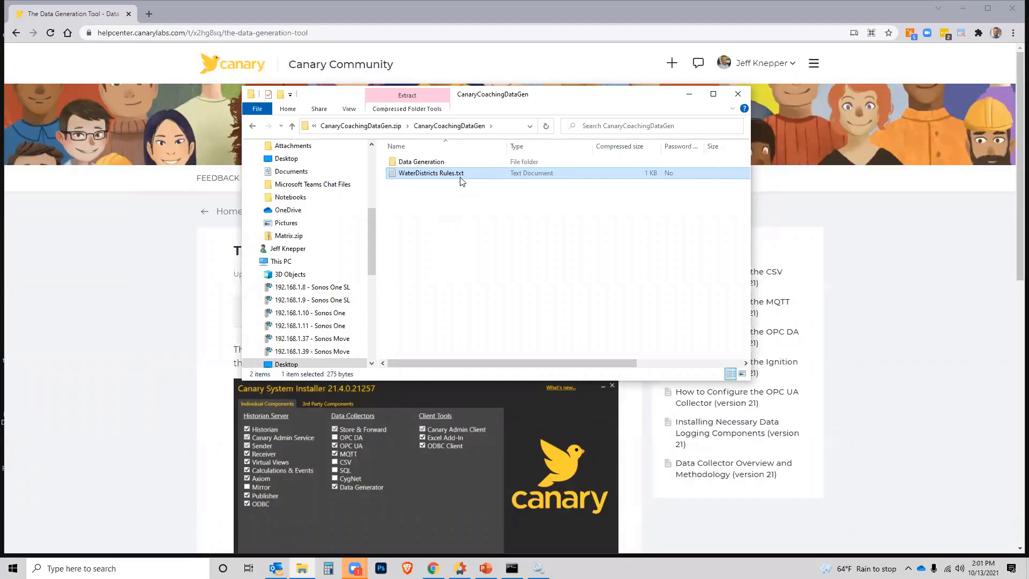
# Step: Clear the desktop by closing File Explorer and Command Prompt and minimizing Chrome and the Services window
pyautogui.click(739, 96)
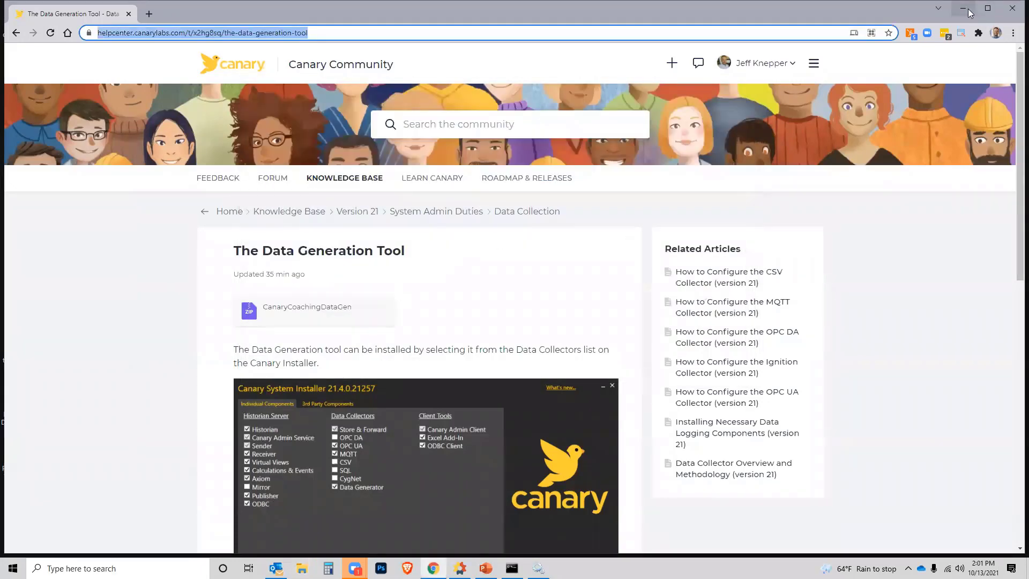
pyautogui.click(970, 11)
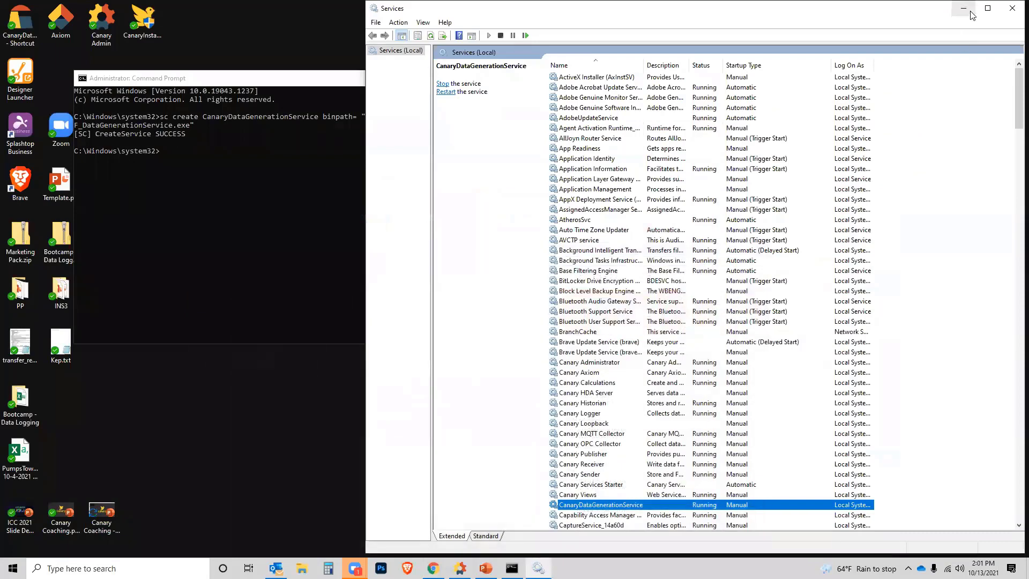
pyautogui.click(972, 15)
pyautogui.click(589, 79)
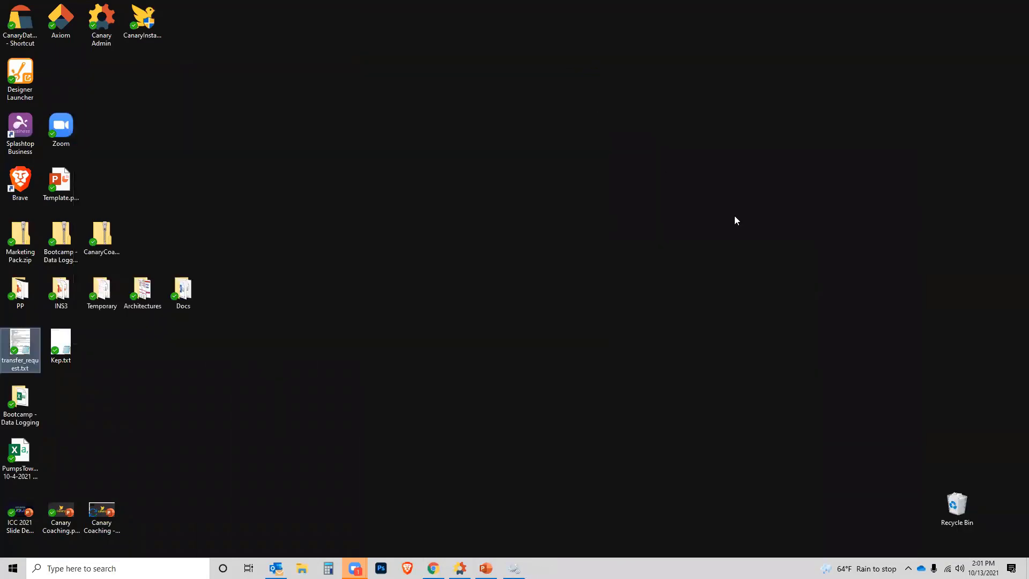